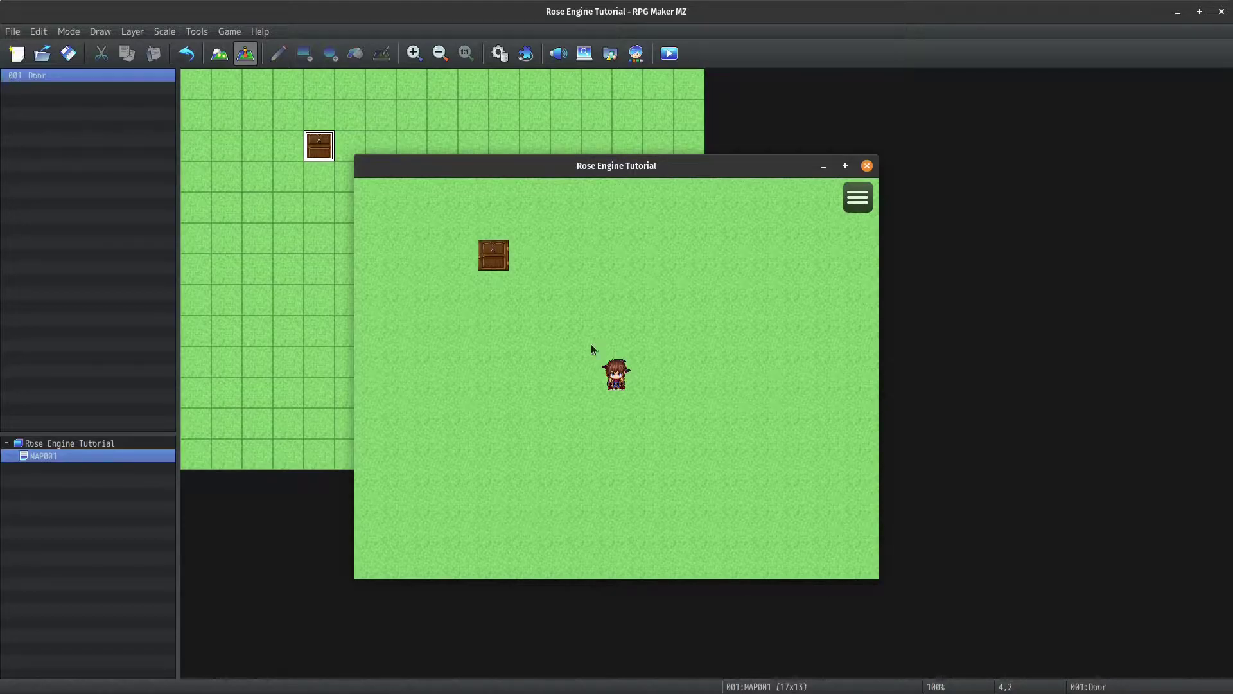
Step: Close the running playtest and create a new map, MAP002, under the Rose Engine Tutorial project with default properties
click(866, 167)
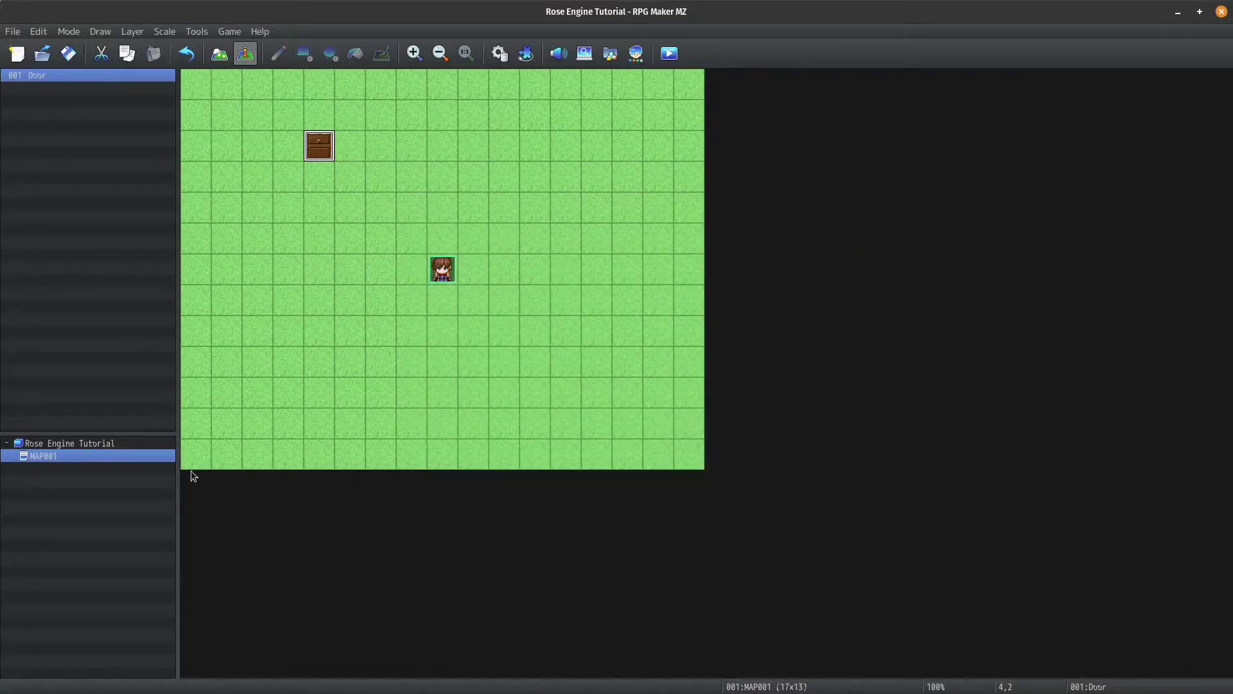
click(105, 444)
right_click(105, 446)
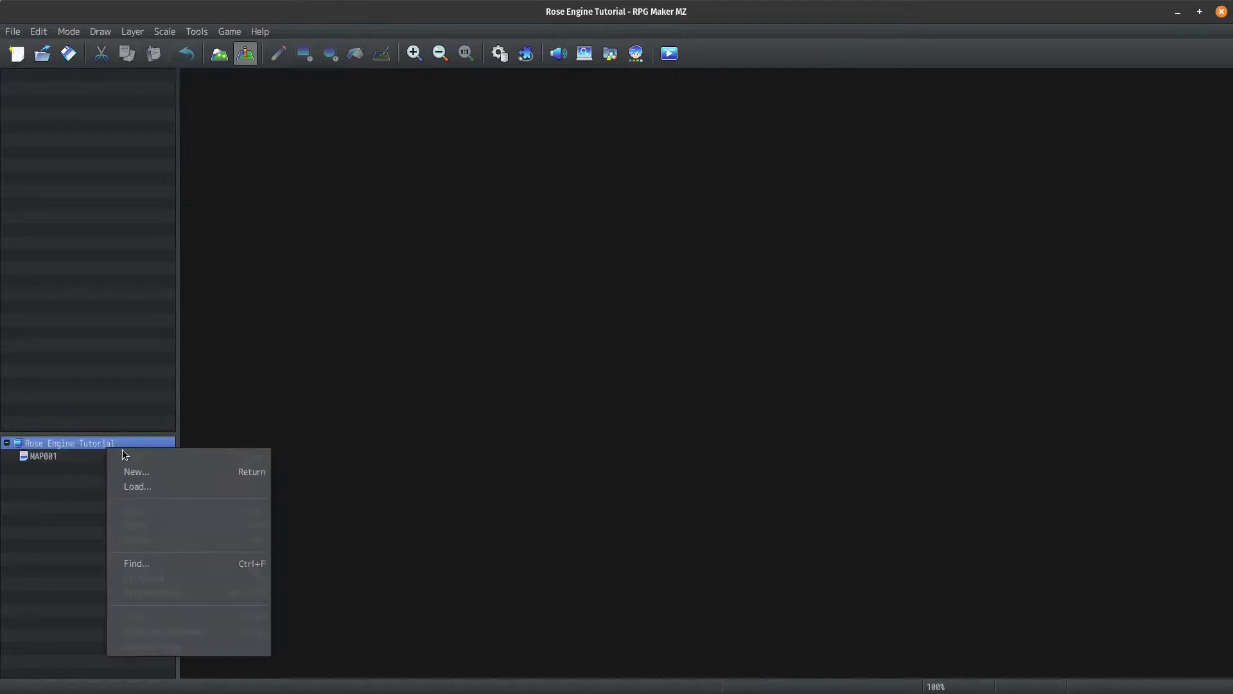
click(147, 471)
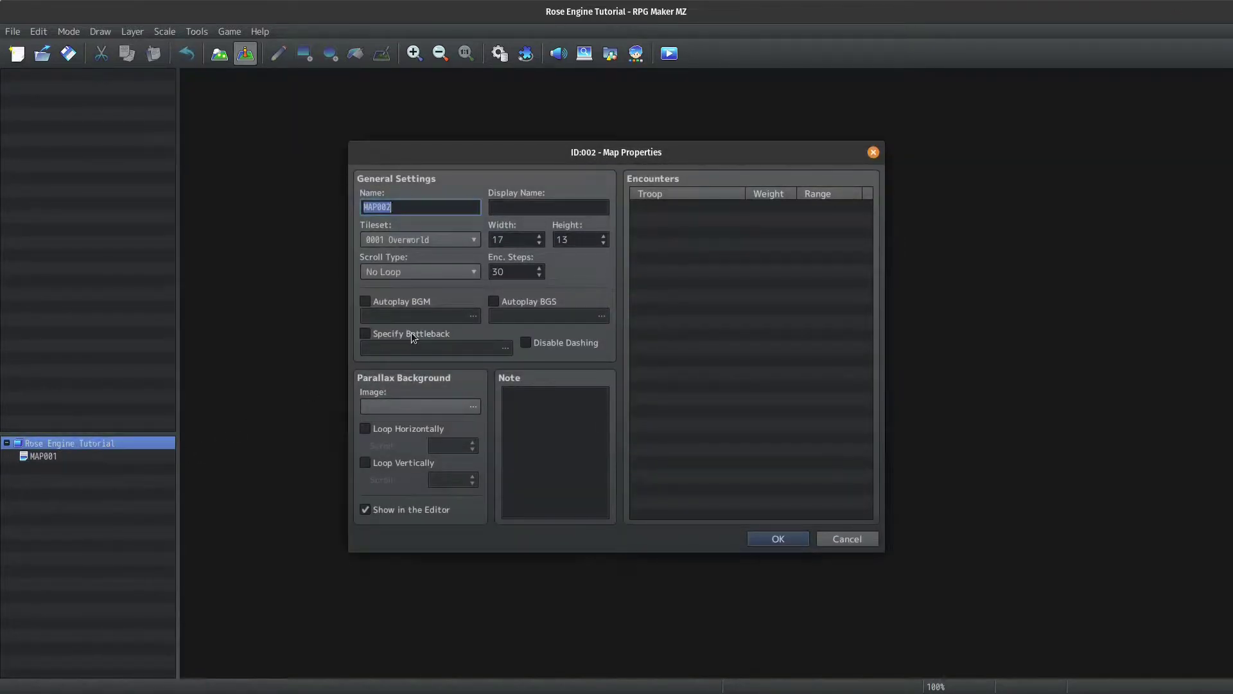
key(Return)
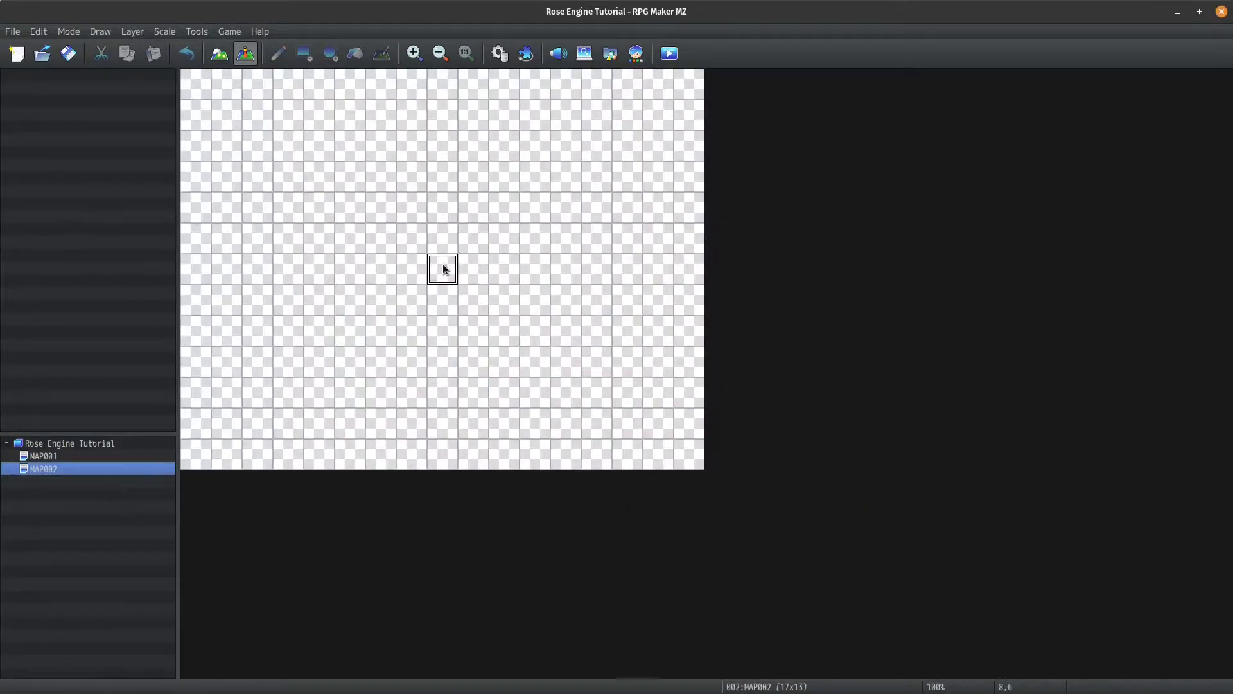
Step: Set the player's starting position on MAP002 at tile 8,6
right_click(446, 269)
mouse_move(541, 464)
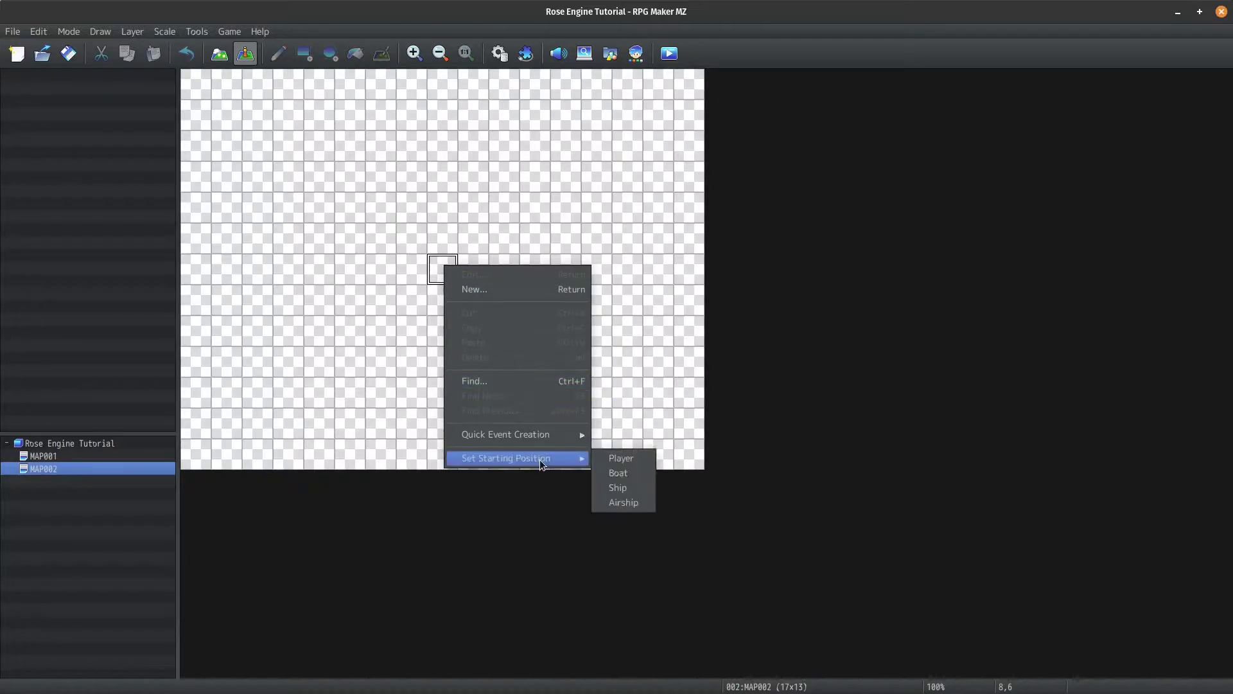
click(615, 460)
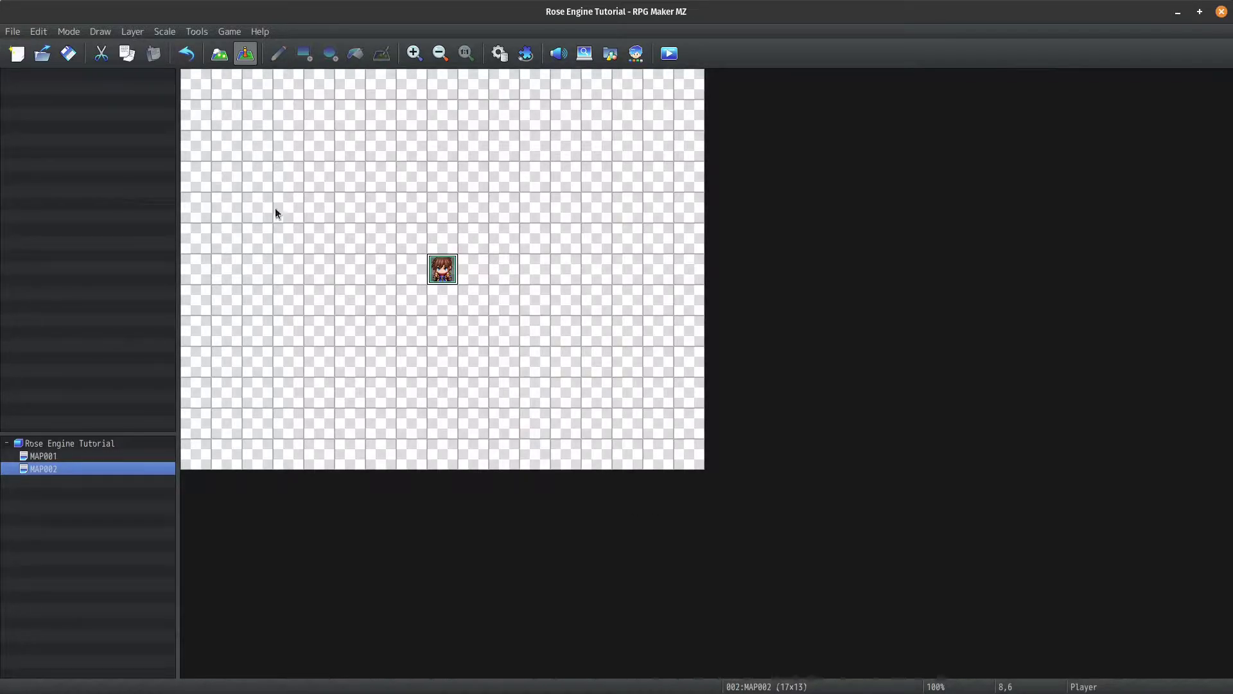
Step: Create a new event on MAP002's corner tile 0,0 with its trigger set to Autorun
double_click(196, 87)
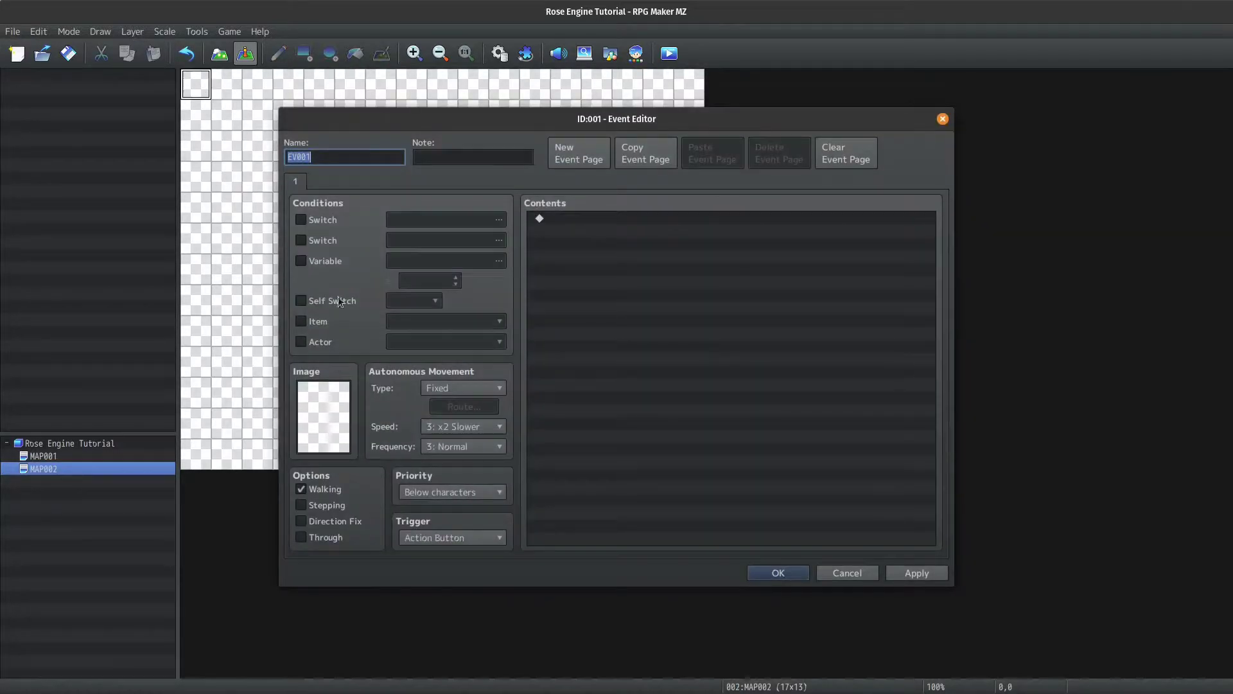
click(457, 533)
click(459, 535)
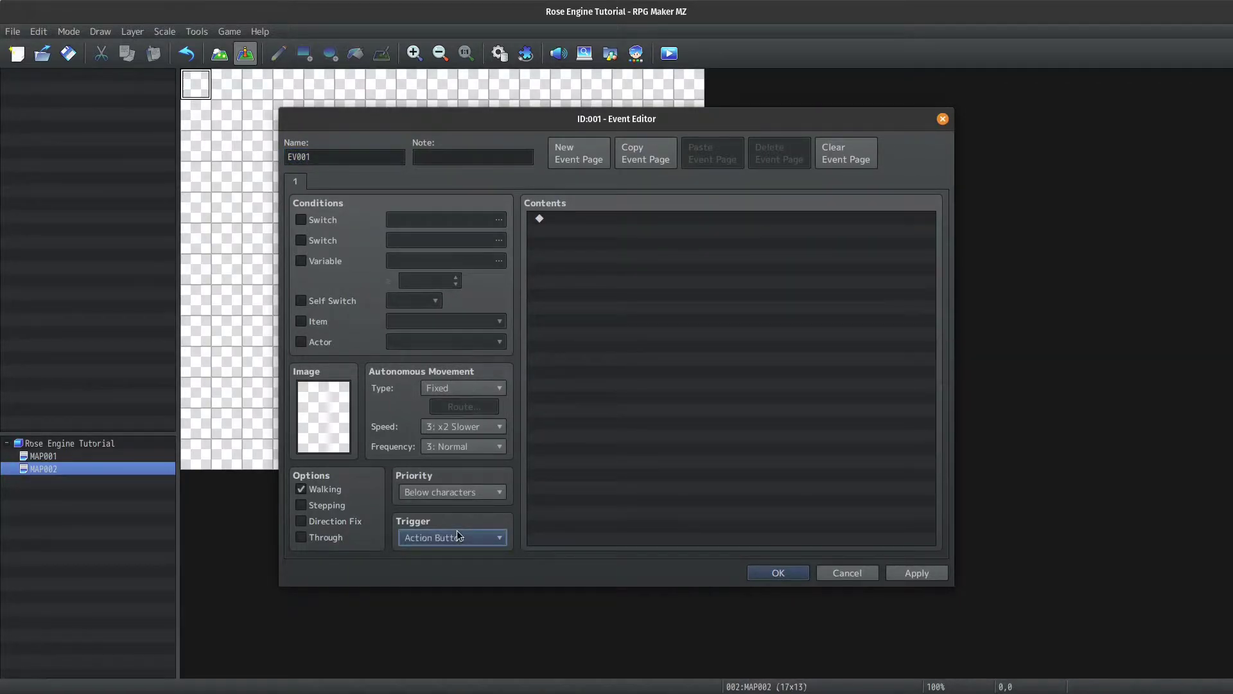
click(457, 533)
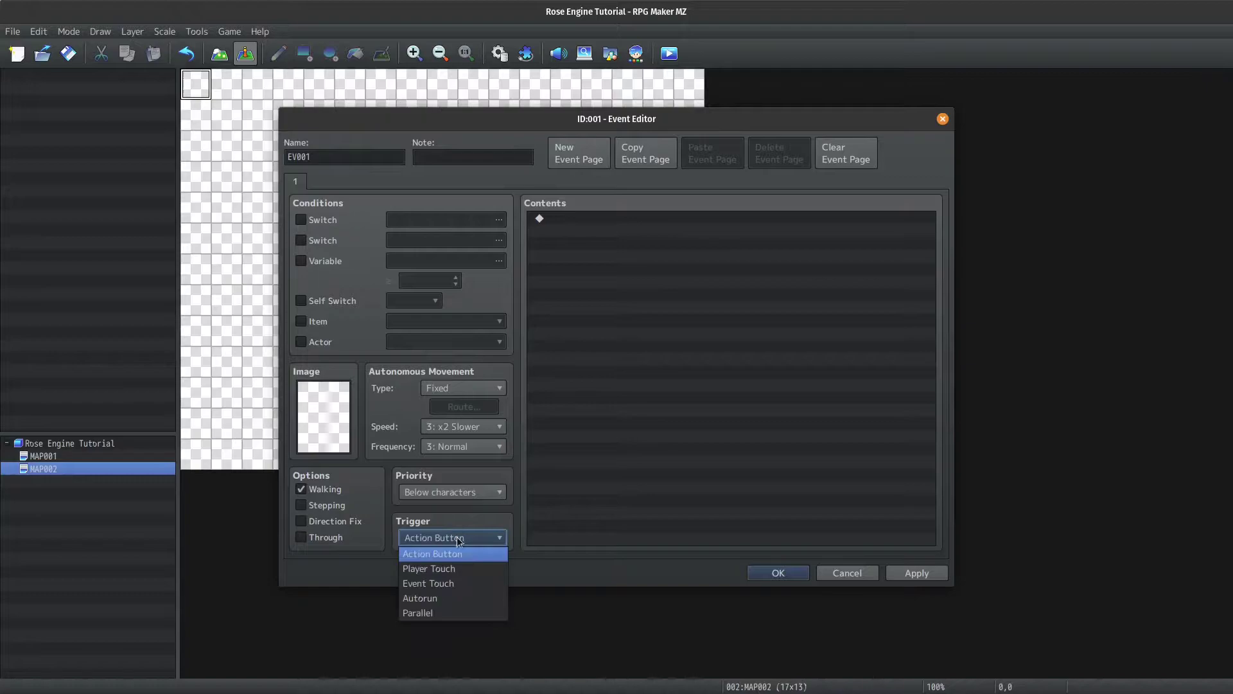
click(449, 598)
Step: Add a plugin command to the event's contents using RoseEngine_MapAddon's Map Transfer 3D command
click(654, 315)
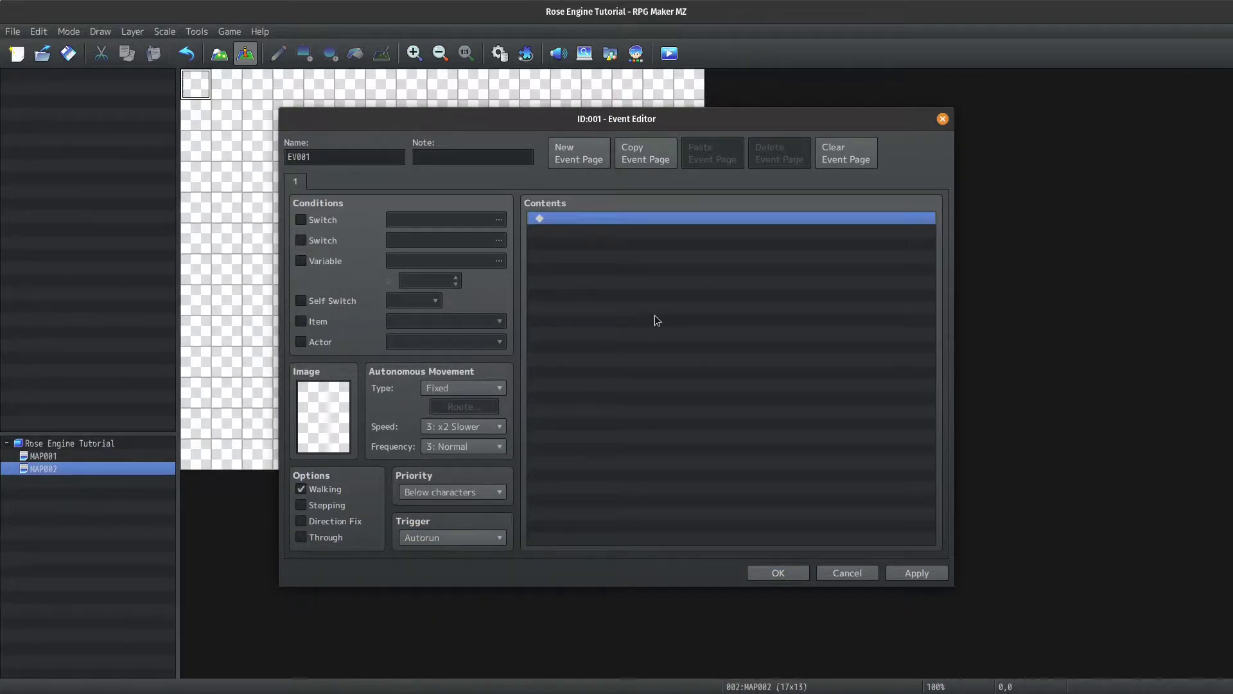
double_click(654, 315)
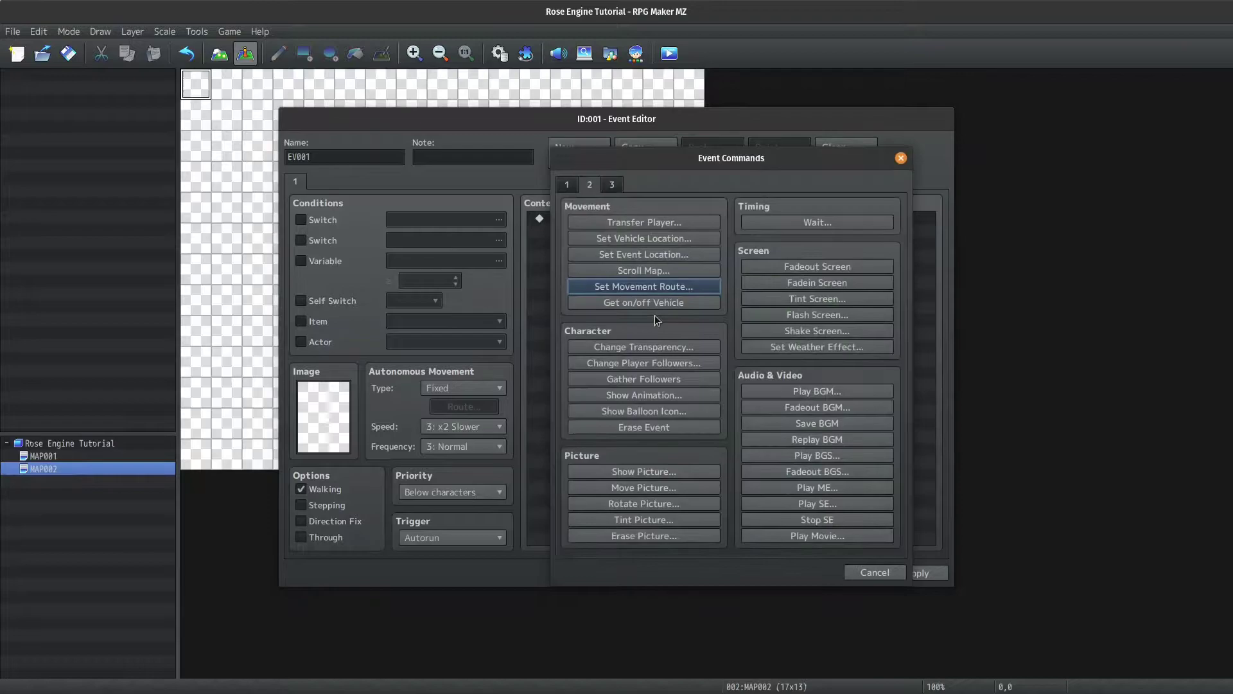
click(612, 184)
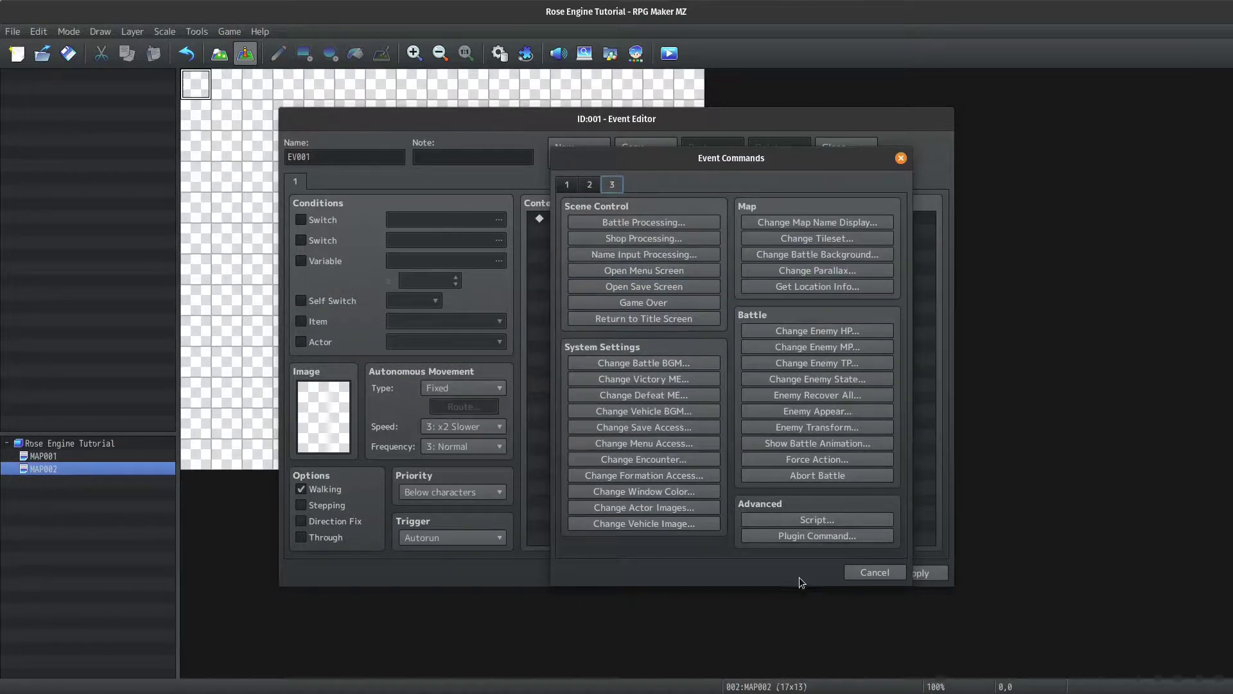
click(817, 536)
click(681, 263)
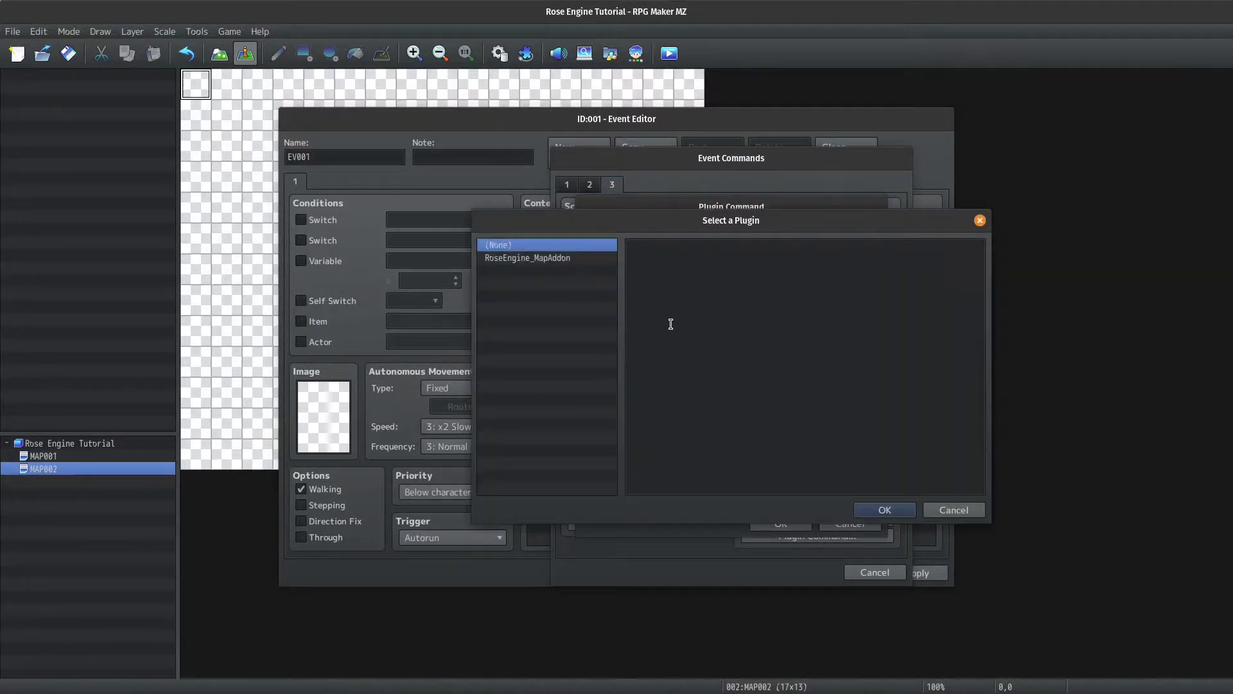
double_click(522, 259)
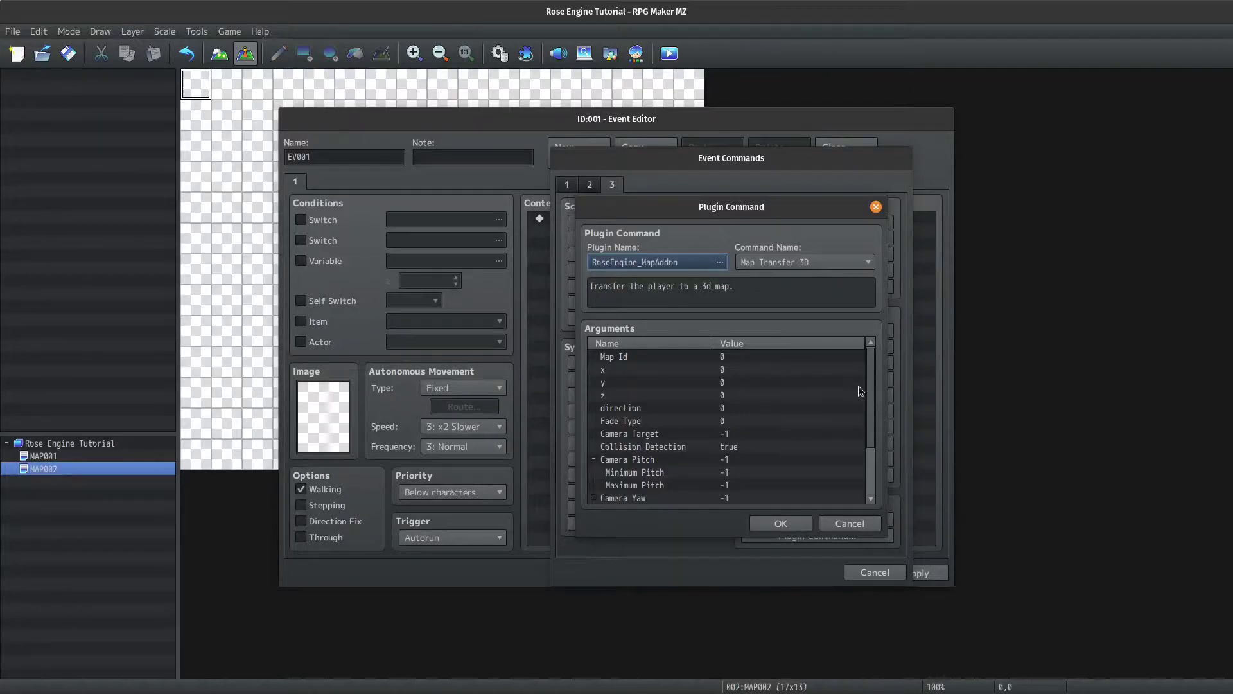
Step: Review the Map Transfer 3D arguments, set Map Id to 1, and save the event
drag(870, 388, 865, 449)
scroll(854, 418, up, 3)
click(714, 359)
click(716, 433)
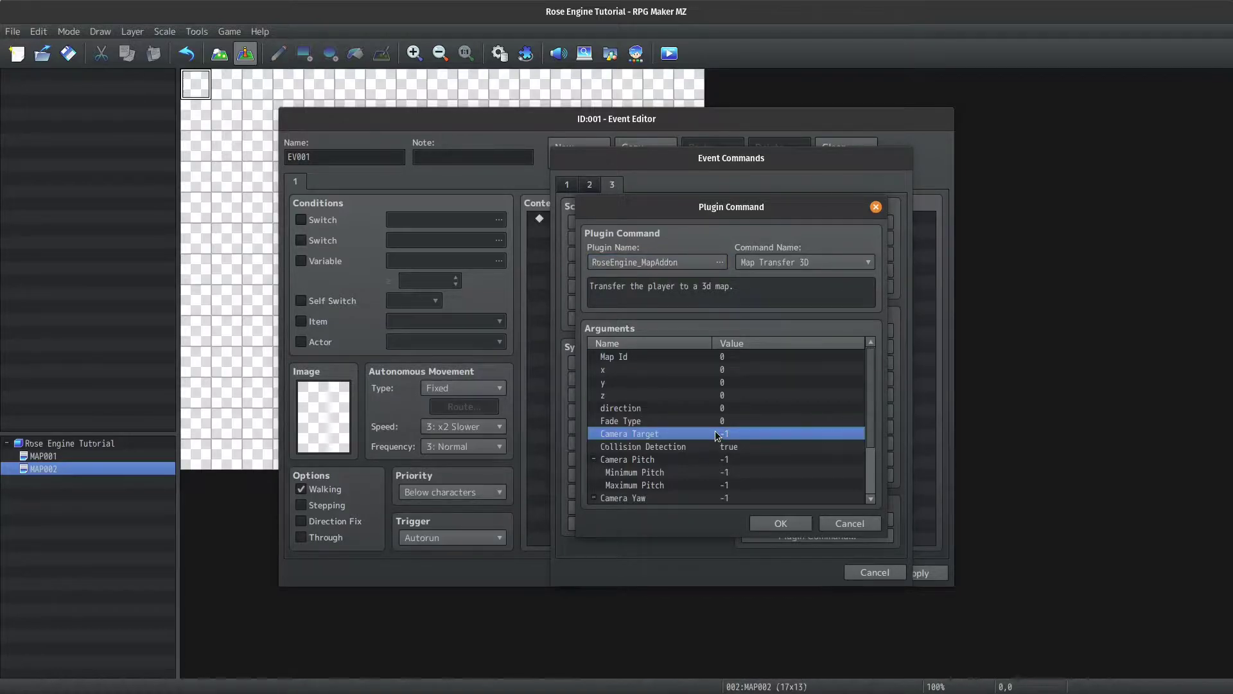
drag(870, 390, 844, 487)
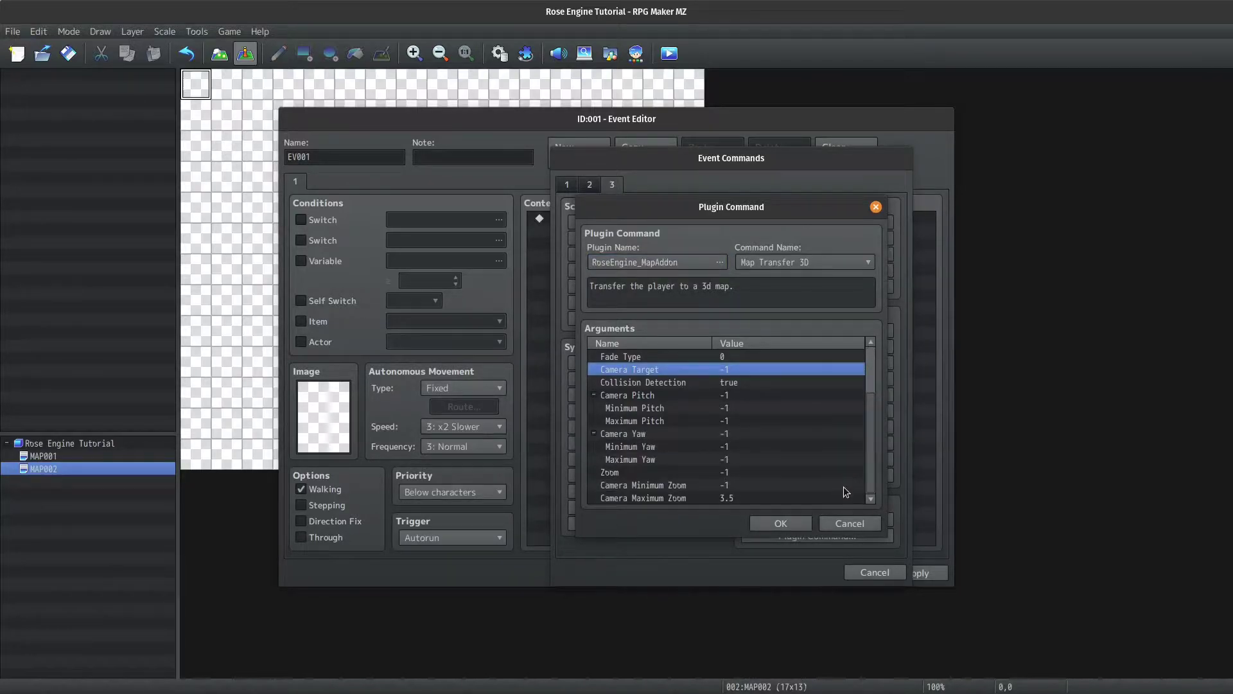
click(750, 498)
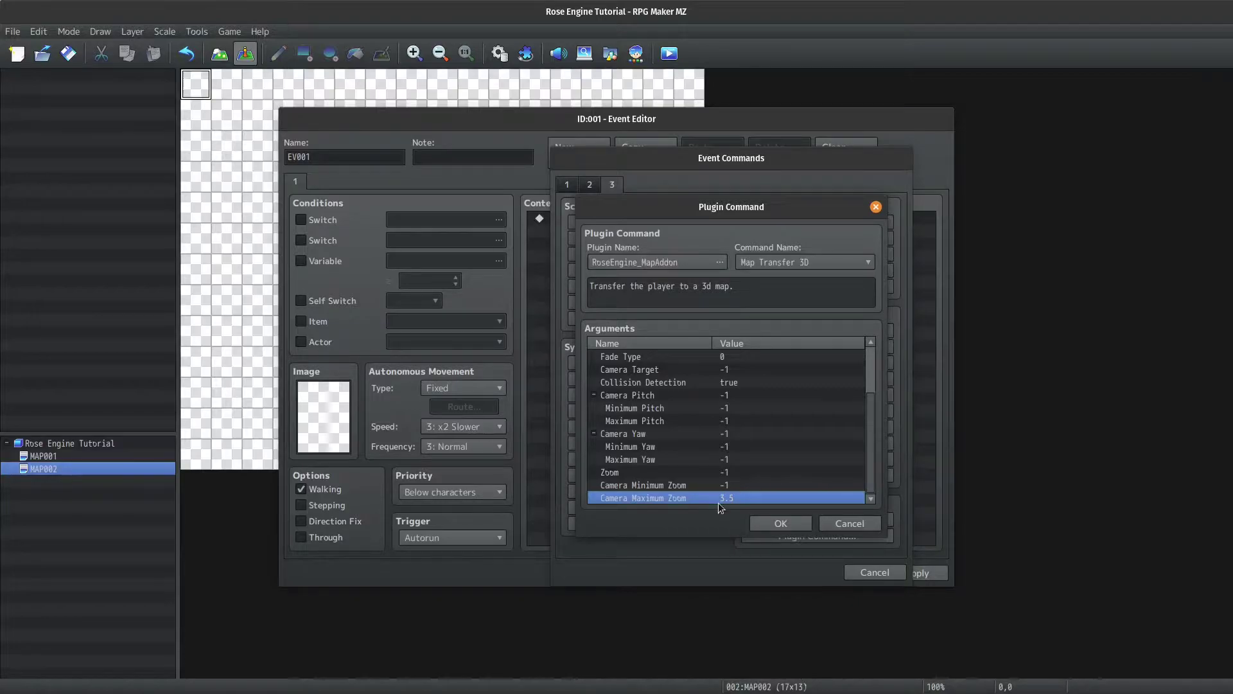
drag(873, 469, 862, 406)
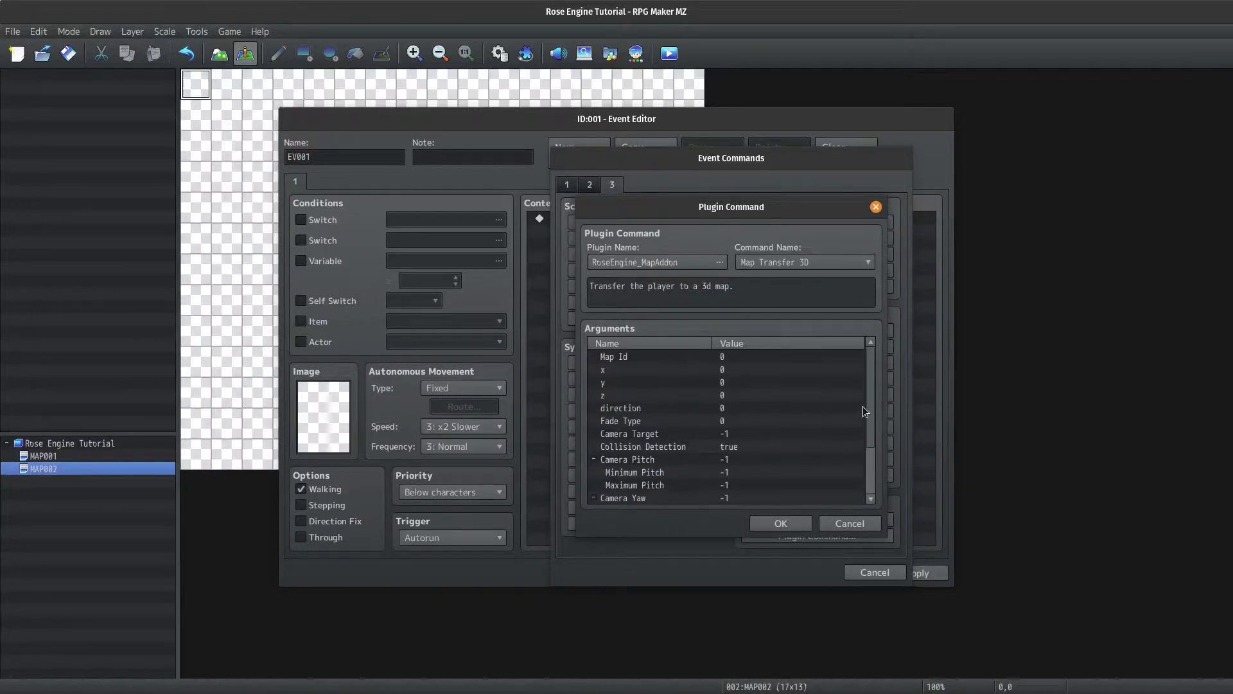
double_click(703, 355)
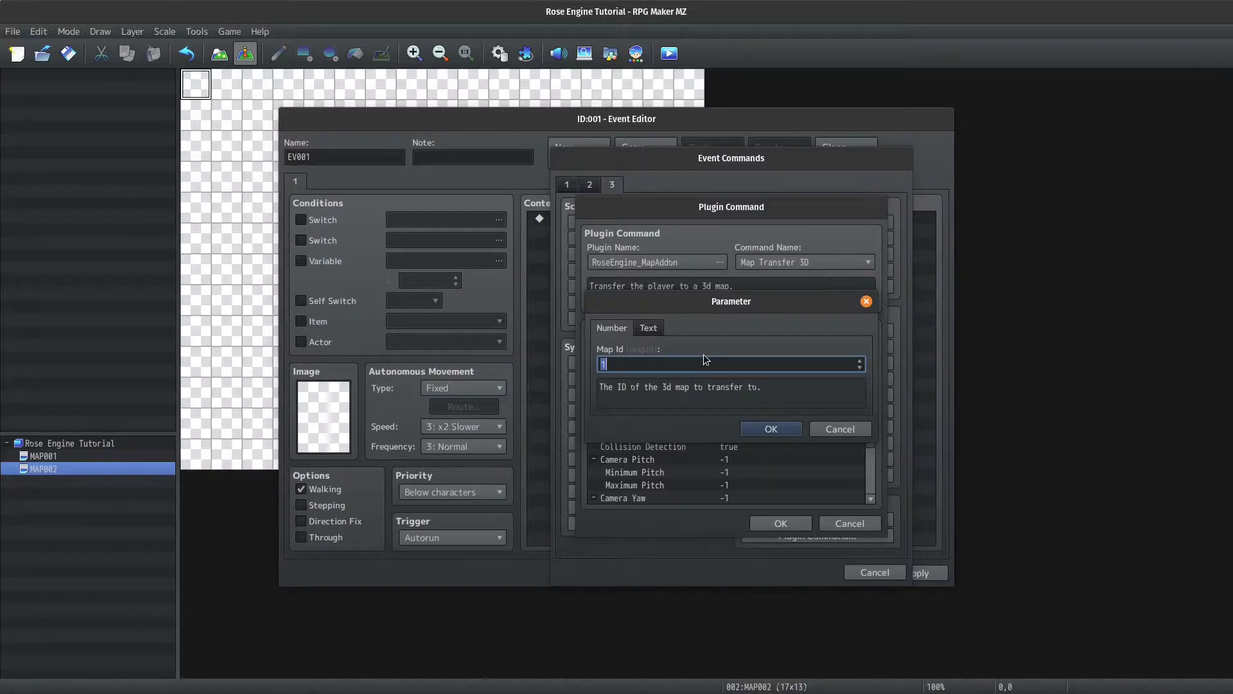
key(Escape)
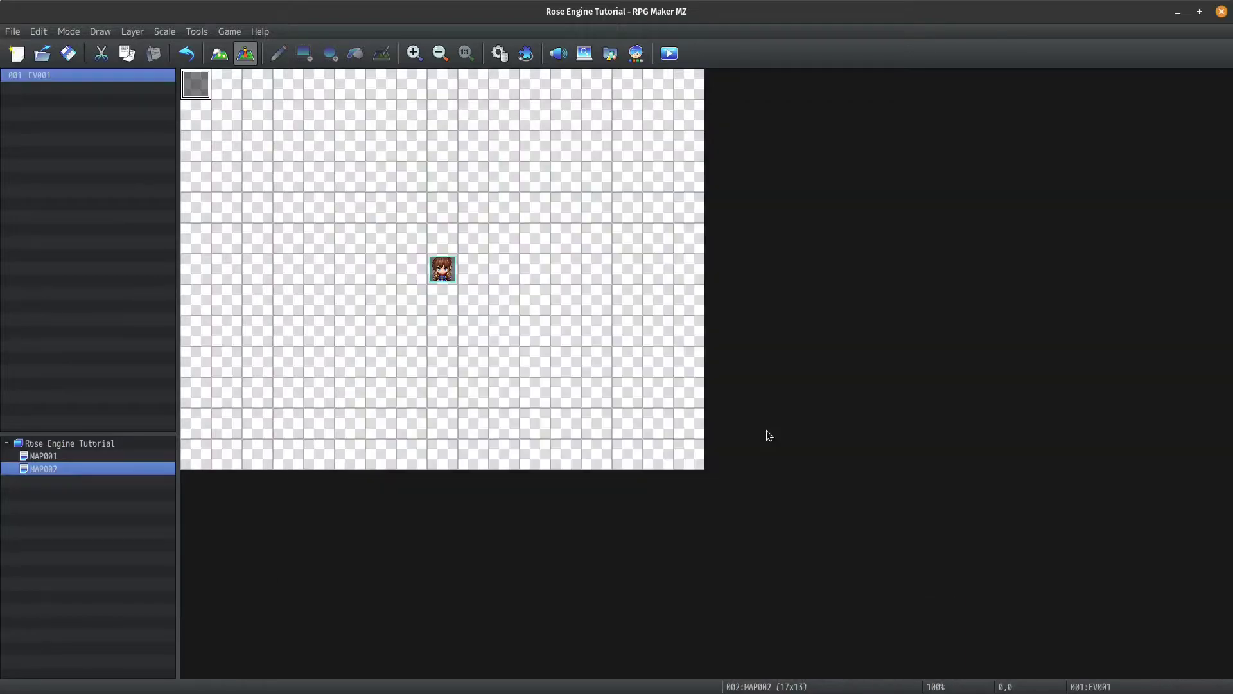
Step: Launch the playtest and open the 3D map [001] Test for editing
key(alt+Tab)
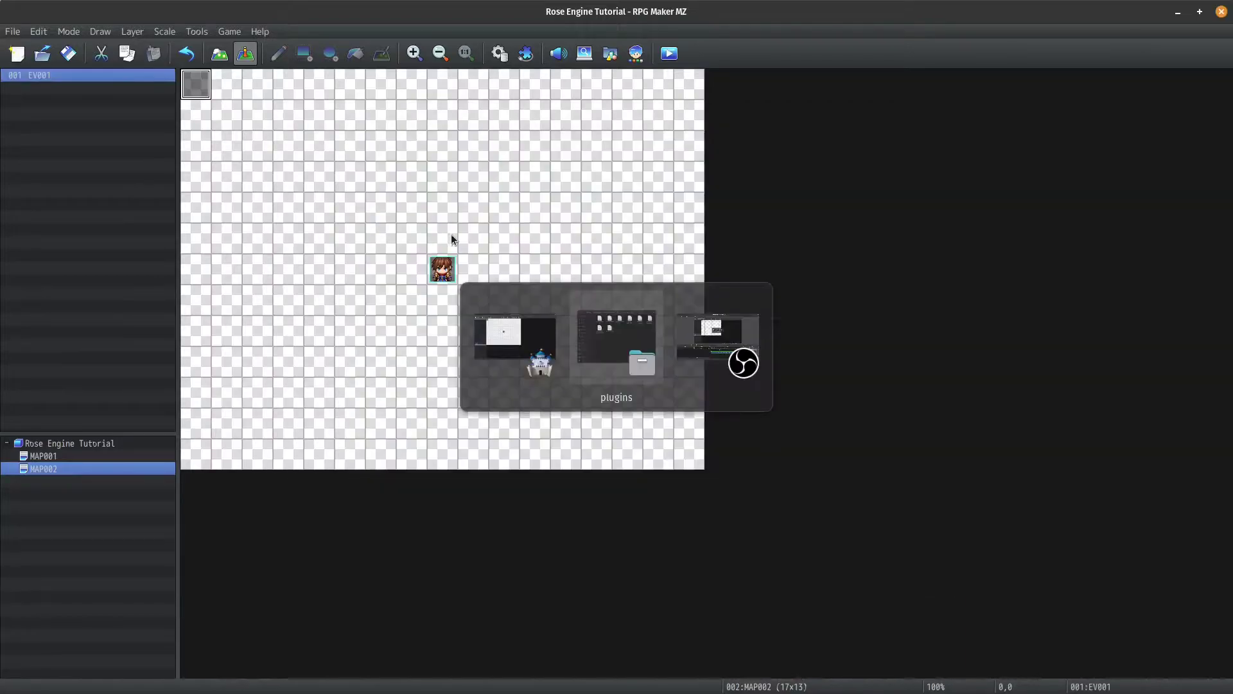
key(ctrl+r)
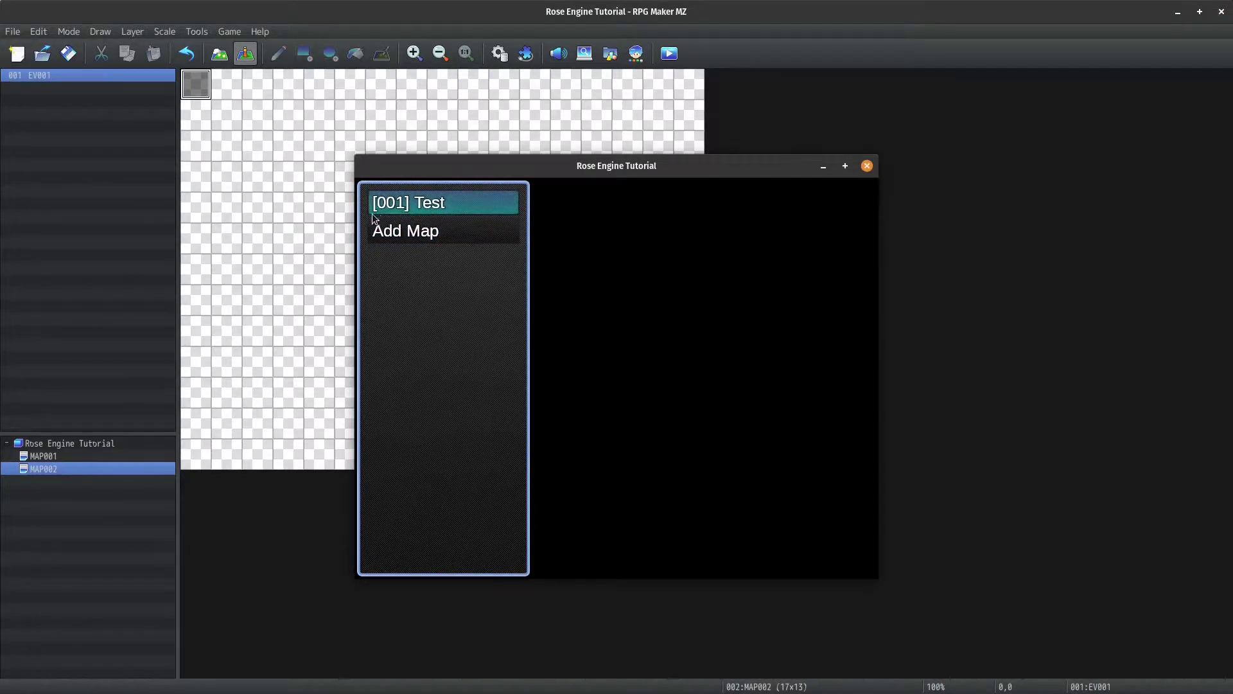
click(435, 204)
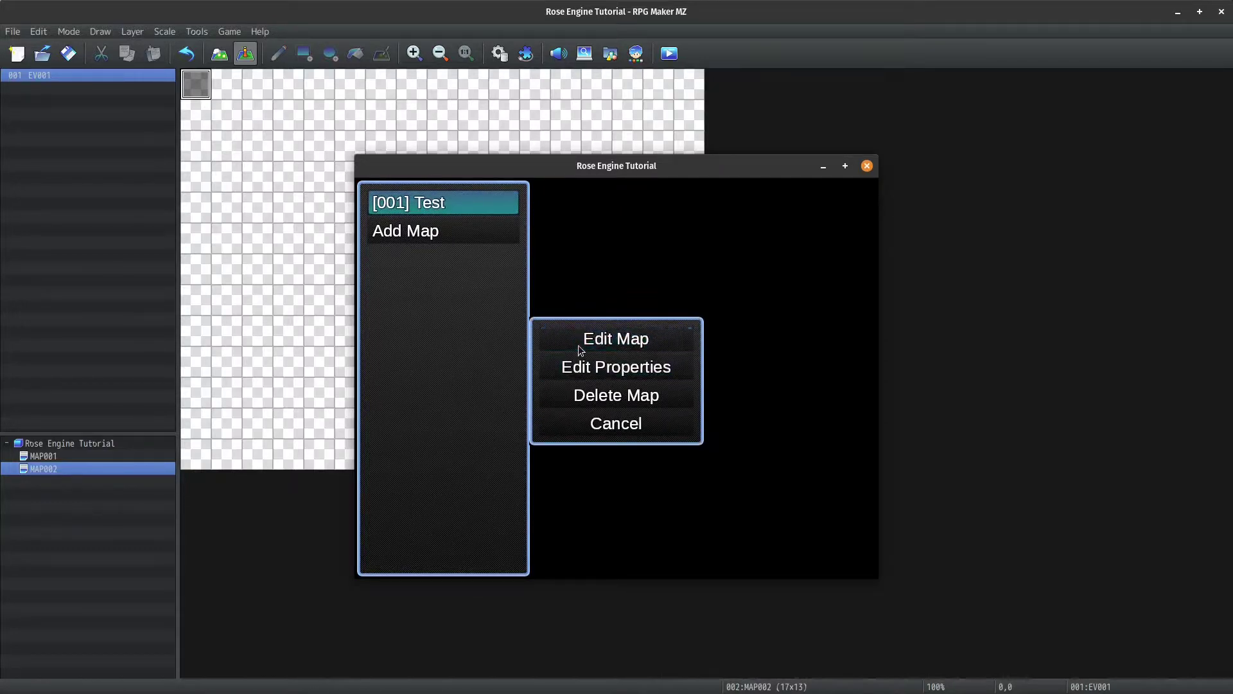
click(576, 342)
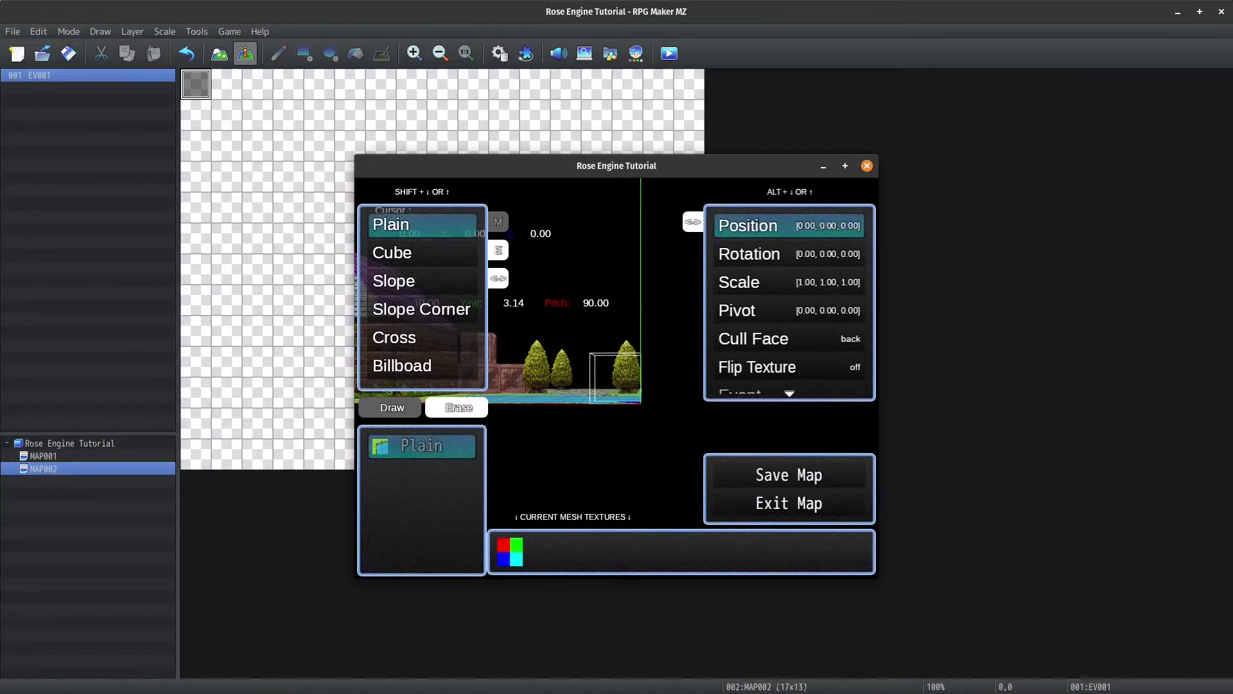
Step: Move the 3D cursor to the end of the stone path at X 10, Y 0, Z 9 and collapse the editor's side windows
middle_drag(656, 316, 602, 331)
key(Right)
key(Right)
key(Right)
key(Right)
key(Right)
key(Right)
key(Right)
key(Up)
key(Up)
key(Up)
key(Up)
key(Up)
key(Up)
key(Up)
key(Up)
key(Up)
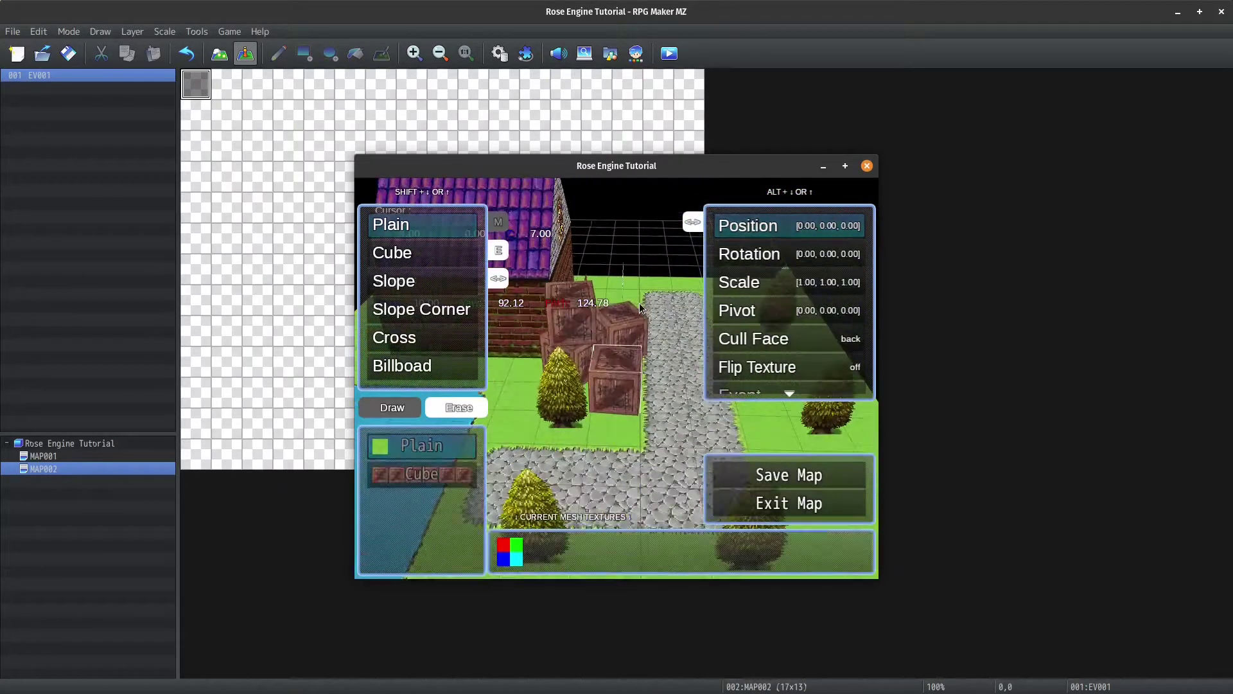
key(Right)
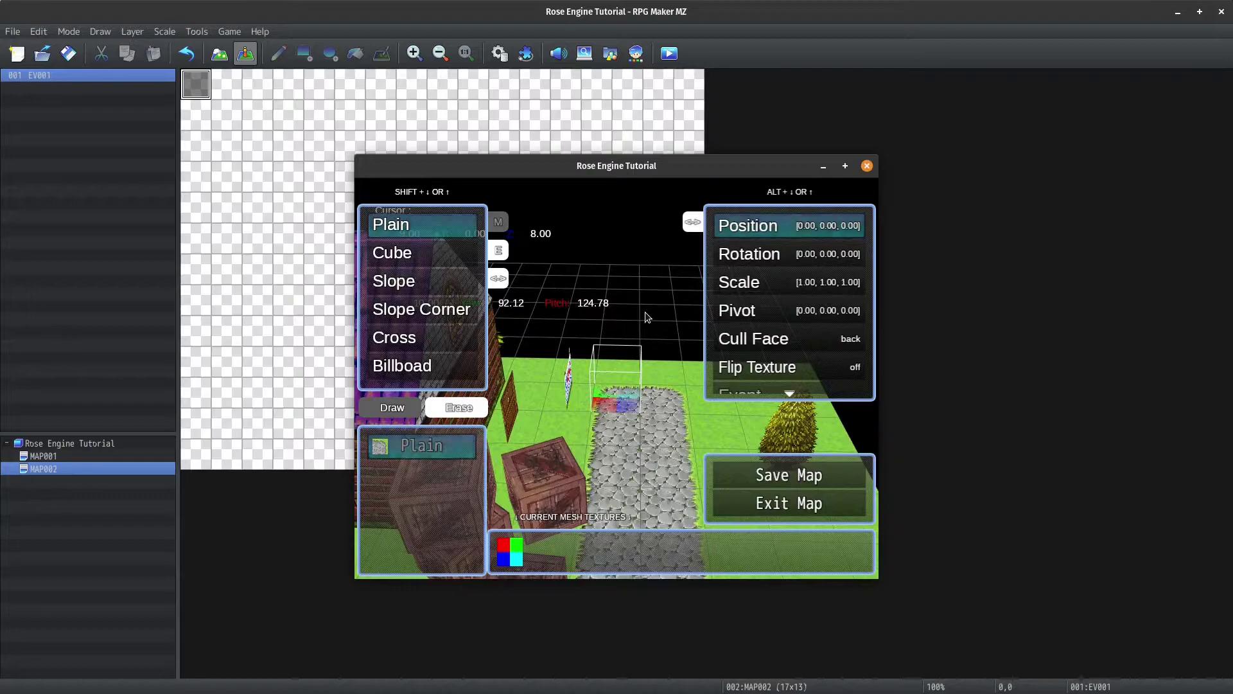
key(Up)
key(Right)
middle_drag(647, 317, 518, 311)
click(498, 278)
click(694, 222)
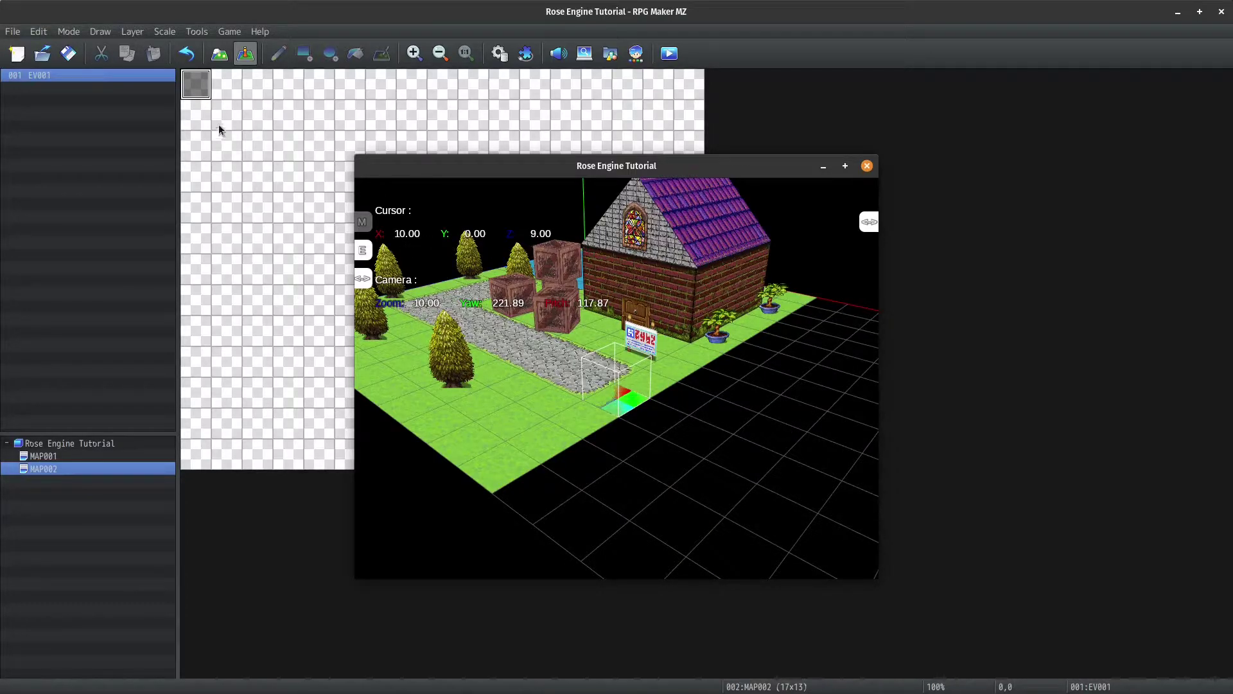
Step: Reopen EV001's Map Transfer 3D command and set its x argument to 10, matching the 3D cursor position
double_click(193, 95)
click(592, 220)
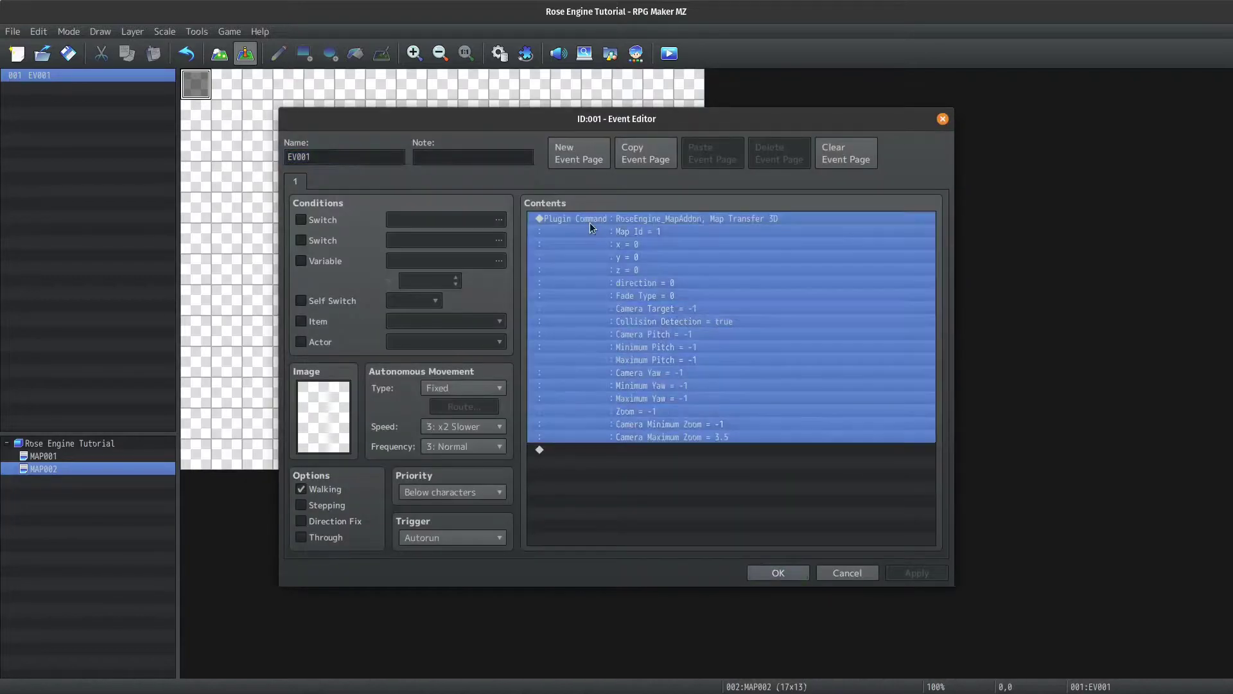
double_click(592, 220)
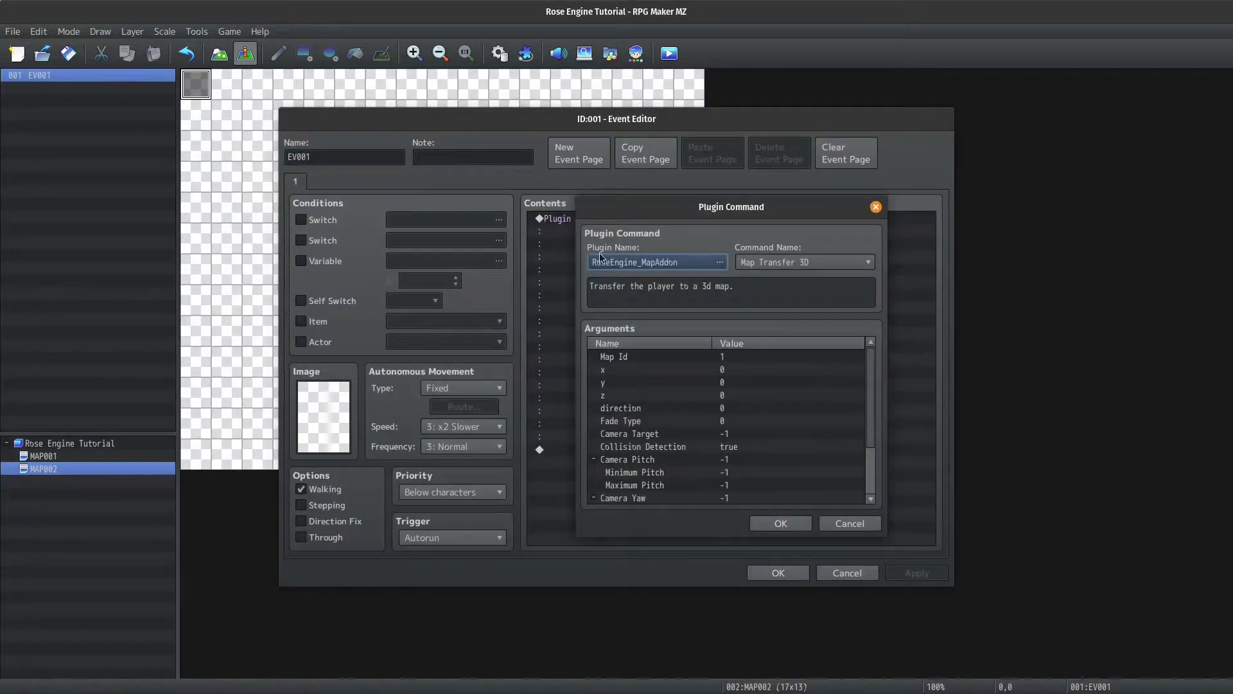
double_click(693, 370)
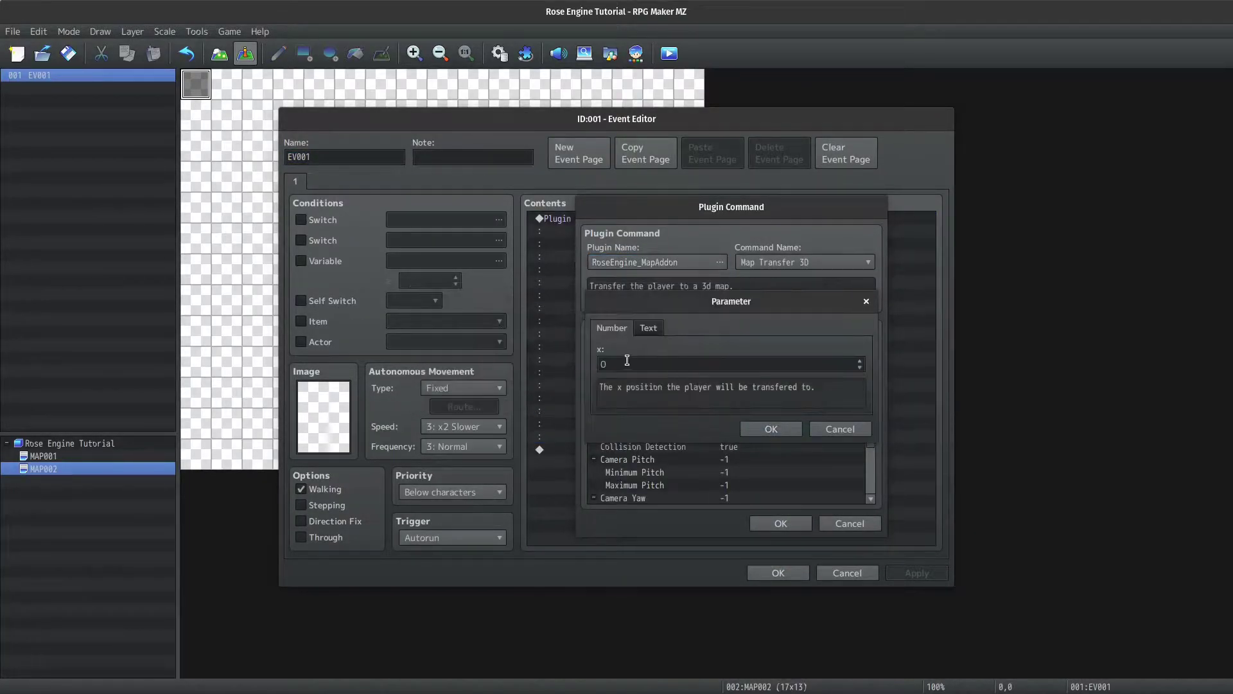
key(alt+Tab)
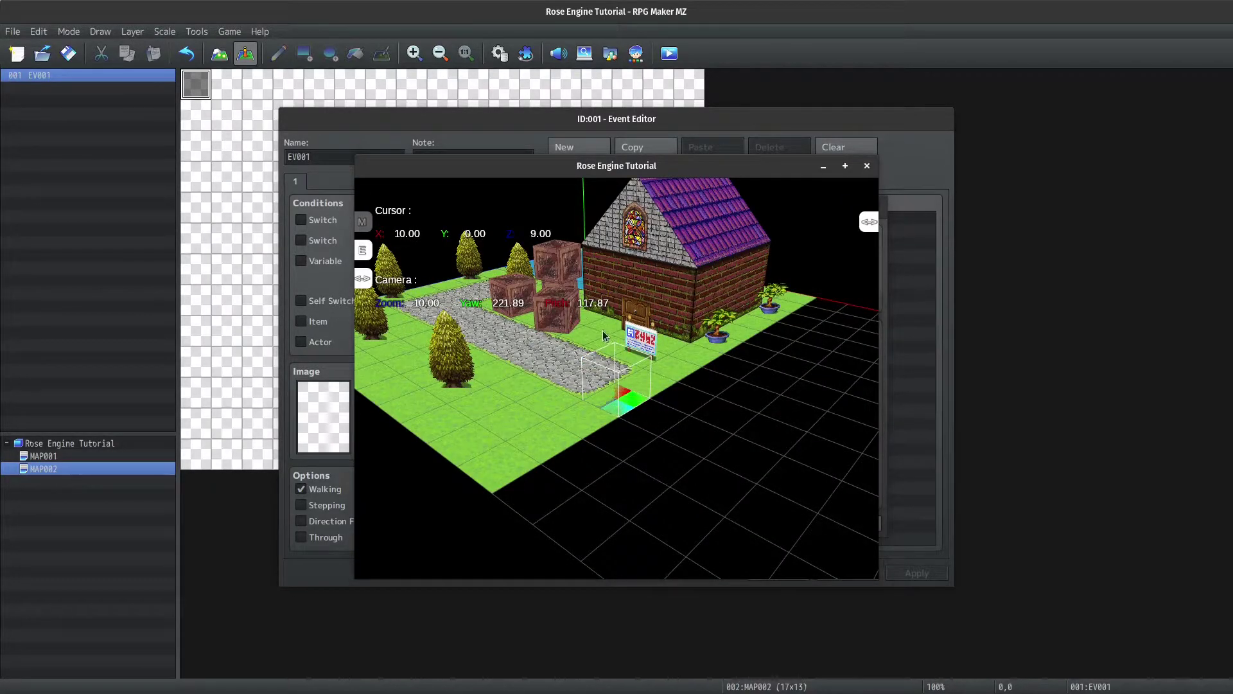
key(alt+Tab)
text(10)
key(Return)
key(Down)
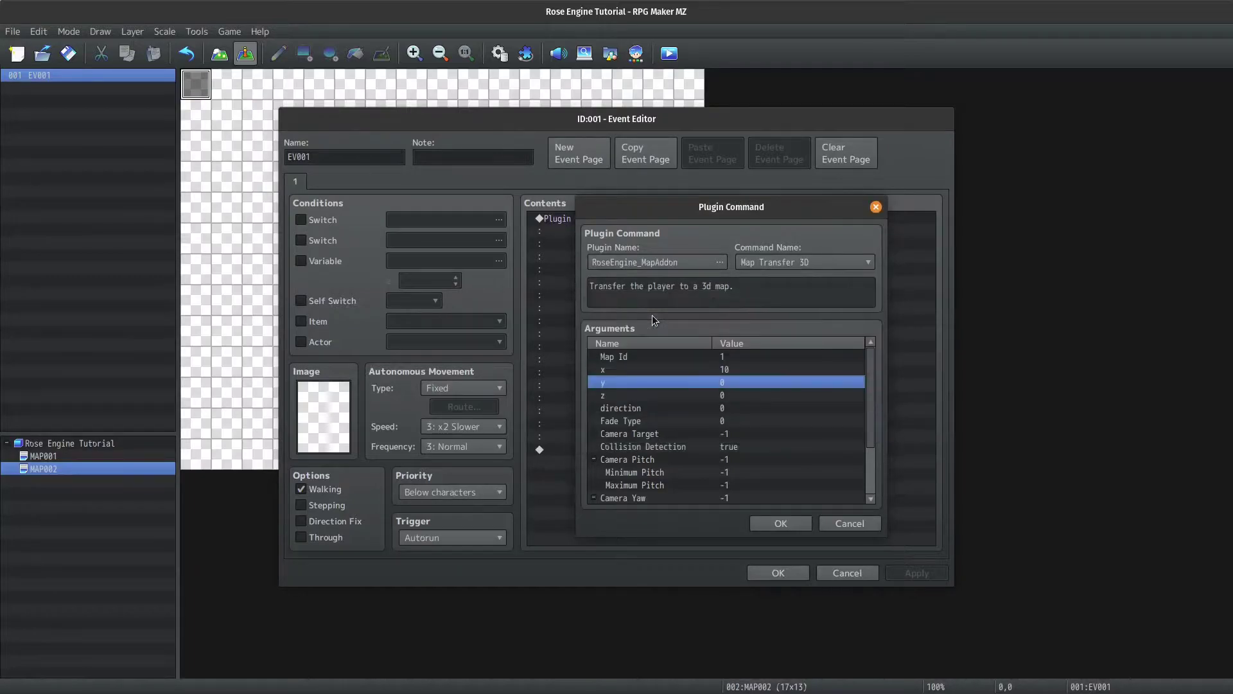
Step: Set the Map Transfer 3D command's z argument to 9 to match the 3D cursor position
key(alt+Tab)
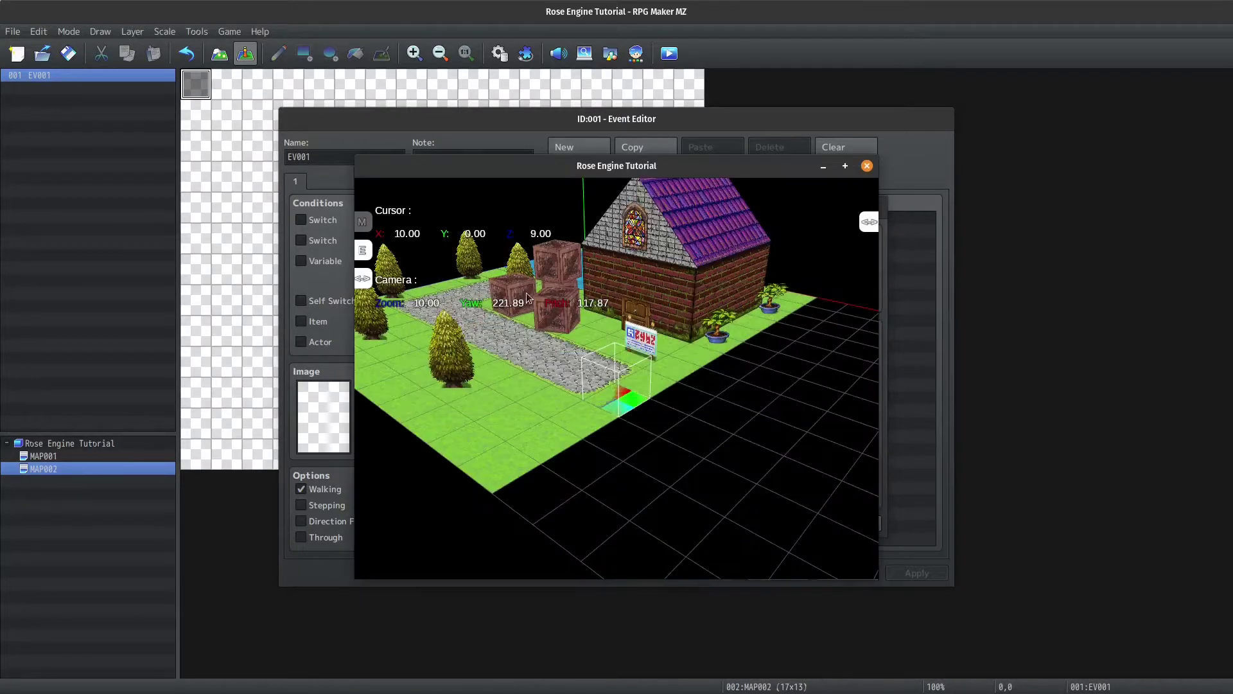
key(alt+Tab)
double_click(720, 407)
key(Escape)
double_click(713, 395)
text(9)
key(Return)
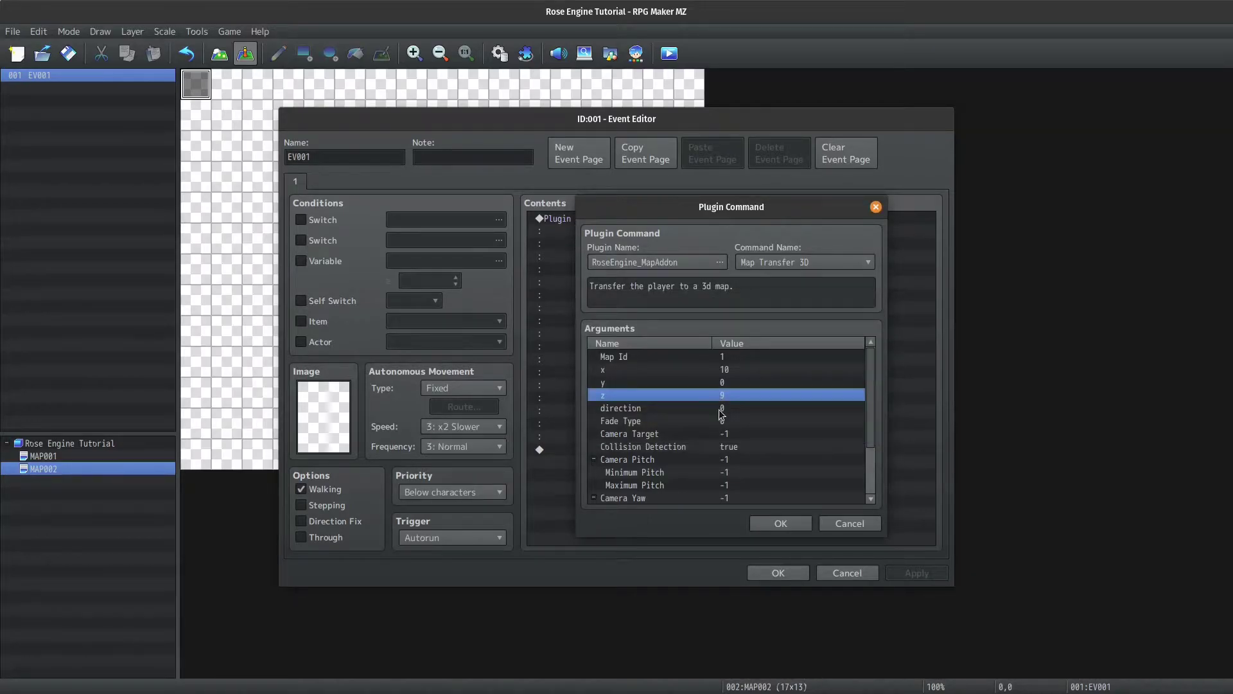
Step: Switch to the 3D map editor and orbit around the cursor to examine how the coordinate axes relate to the stone path
key(alt+Tab)
middle_drag(720, 414, 803, 415)
middle_drag(547, 336, 532, 342)
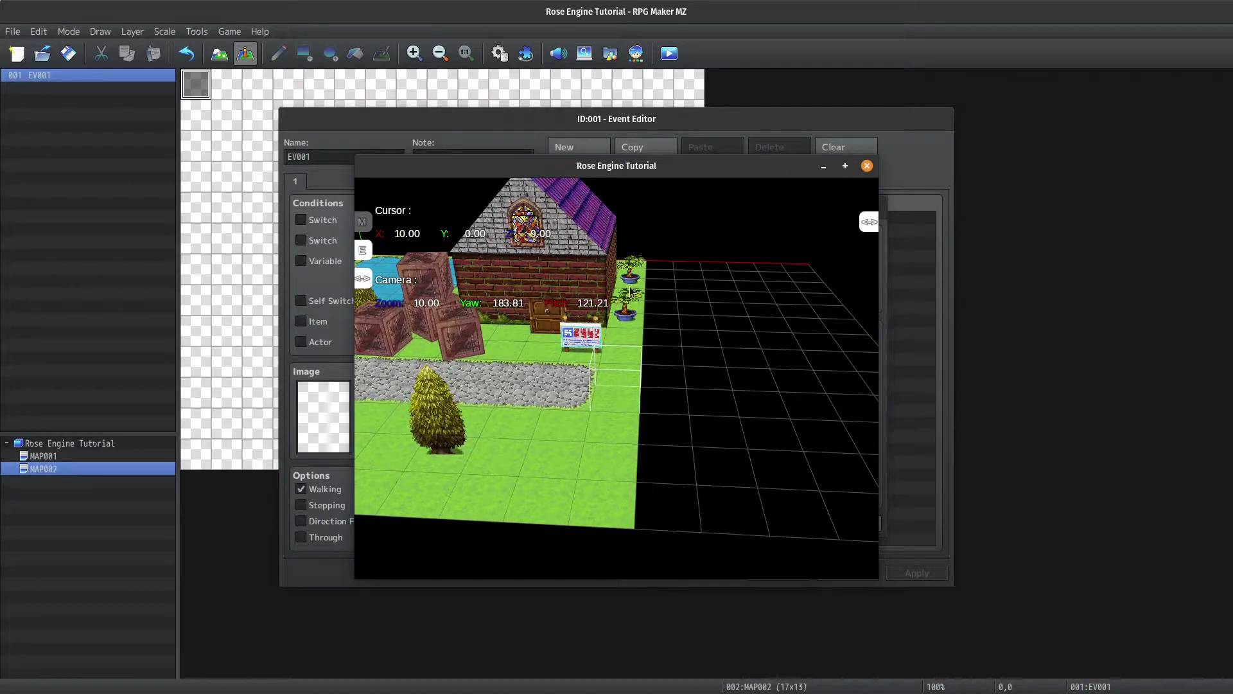
middle_drag(706, 411, 572, 319)
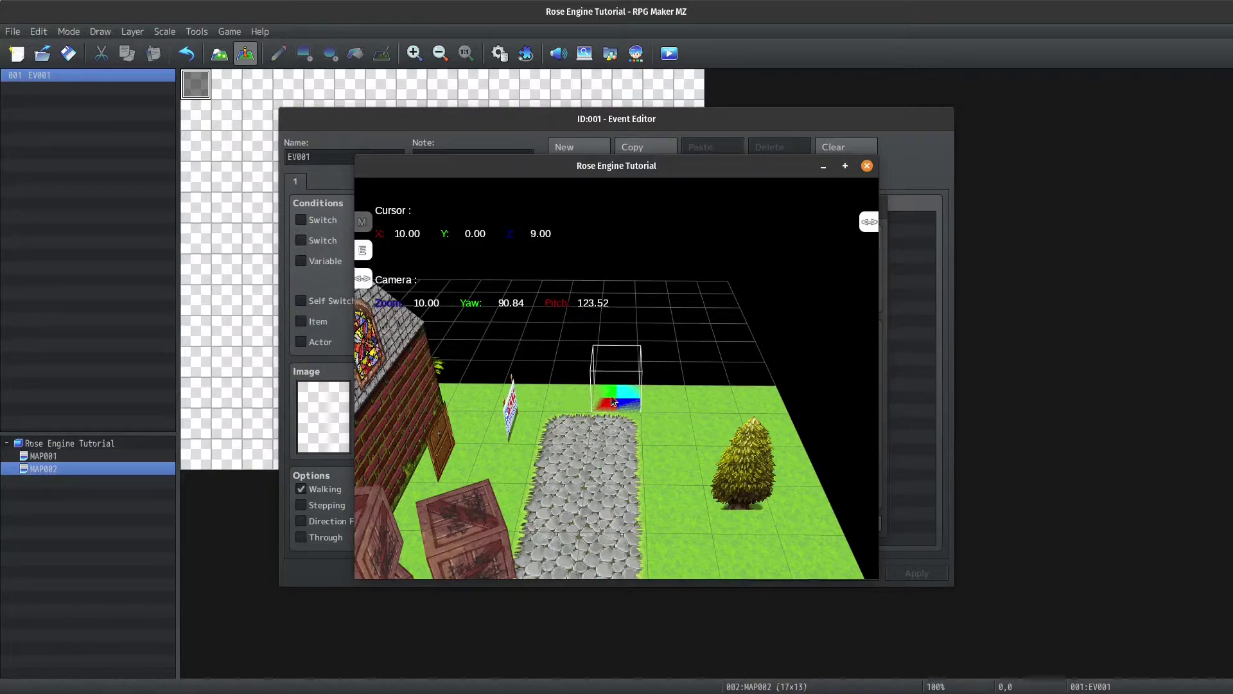
middle_drag(668, 402, 556, 237)
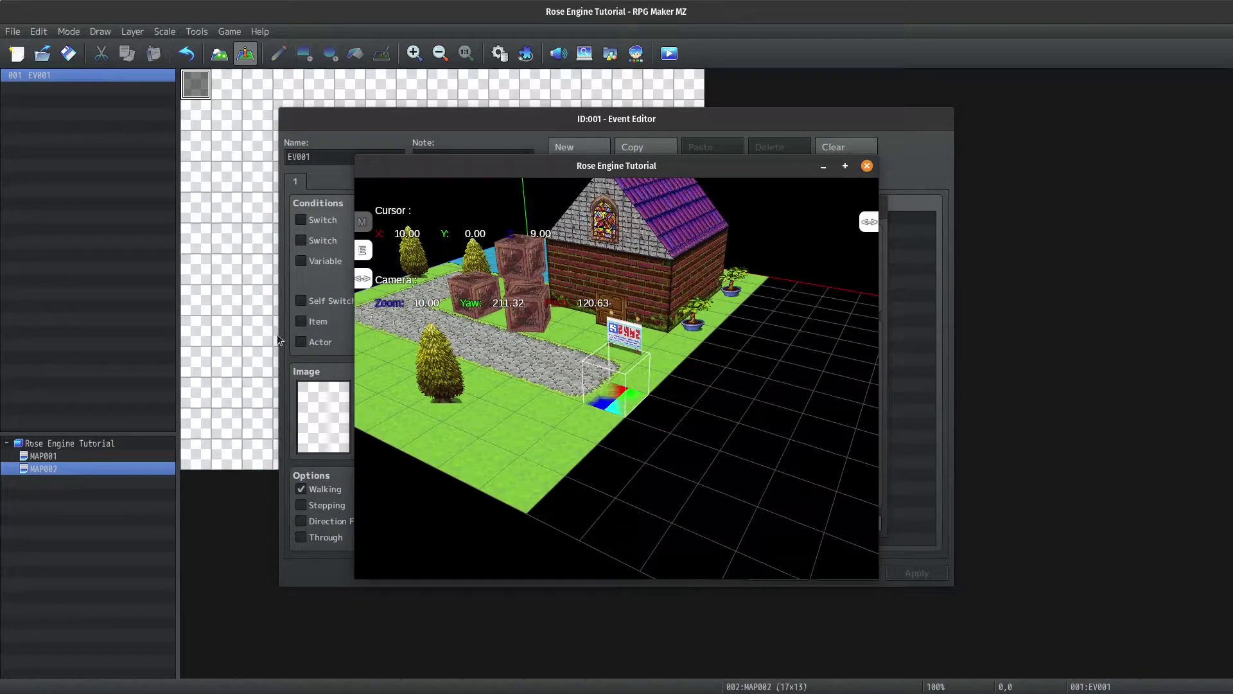
Step: Move the 3D cursor along the stone path to its far end at X 1, Y 0, Z 9
middle_drag(530, 330, 422, 408)
key(Down)
key(Left)
key(Left)
key(Left)
key(Left)
key(Left)
key(Left)
key(Left)
key(Left)
key(Left)
key(Up)
middle_drag(360, 378, 358, 310)
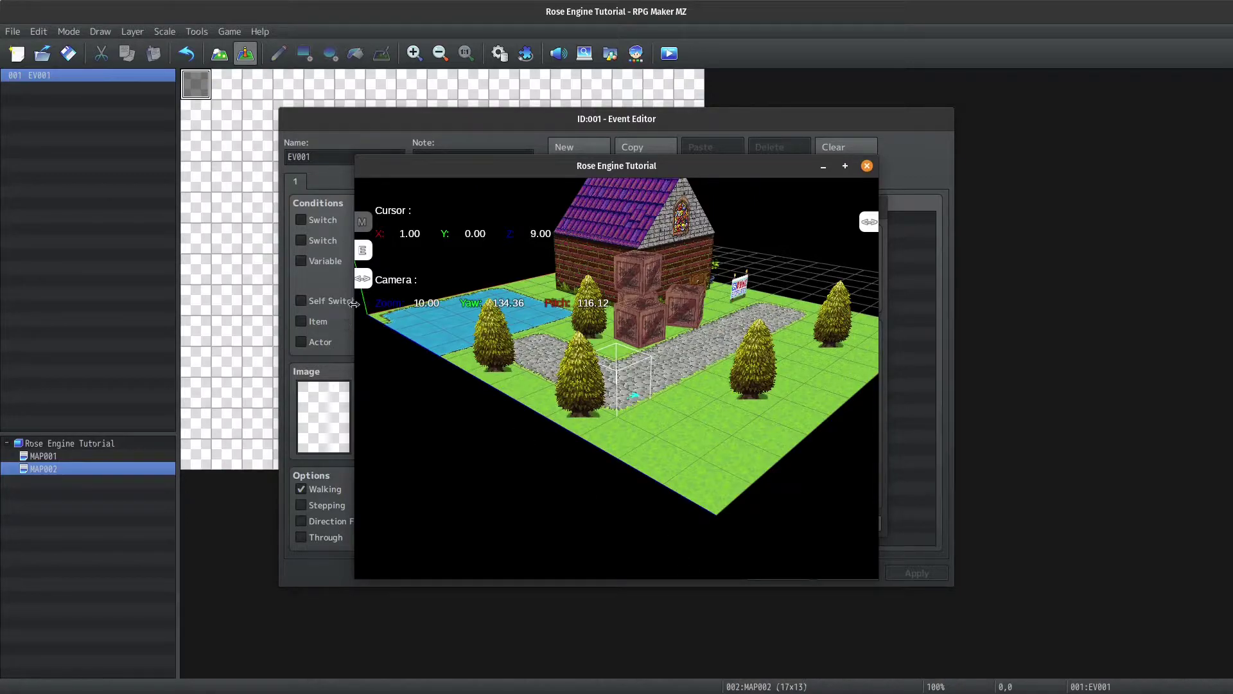
Step: Move the 3D cursor onto the pond at X 3, Y 0, Z 1 and view it from several sides
click(491, 307)
middle_drag(491, 310, 504, 554)
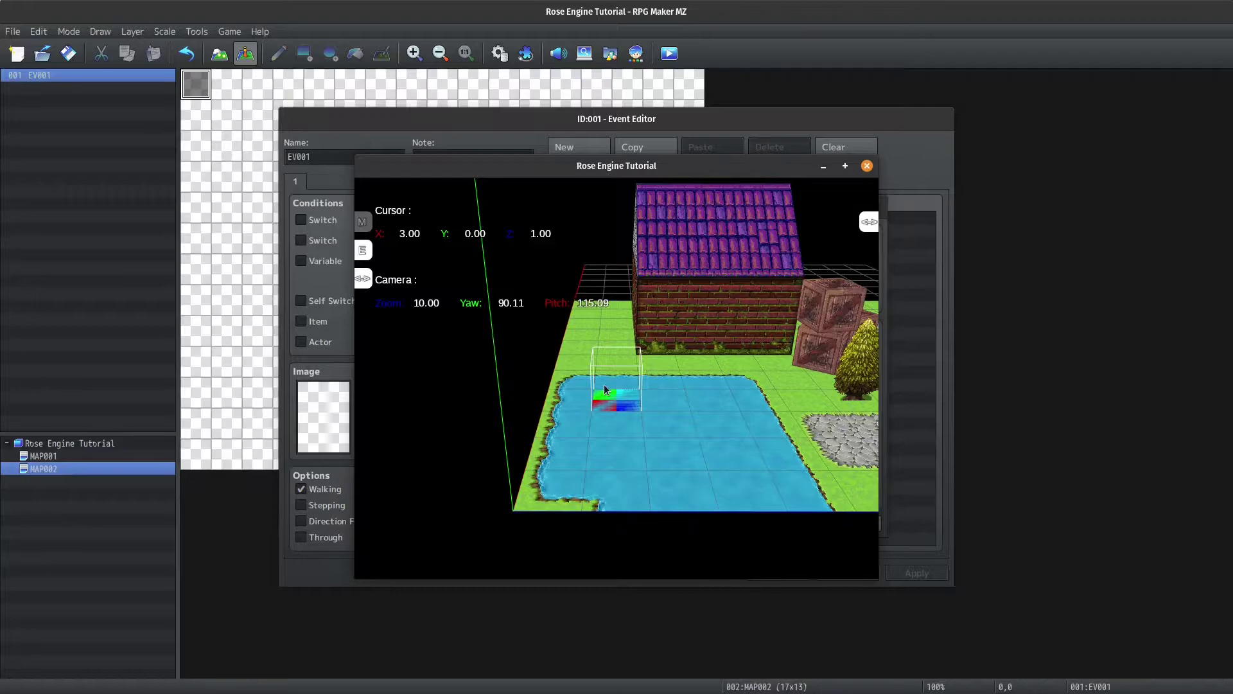
middle_drag(583, 352, 482, 413)
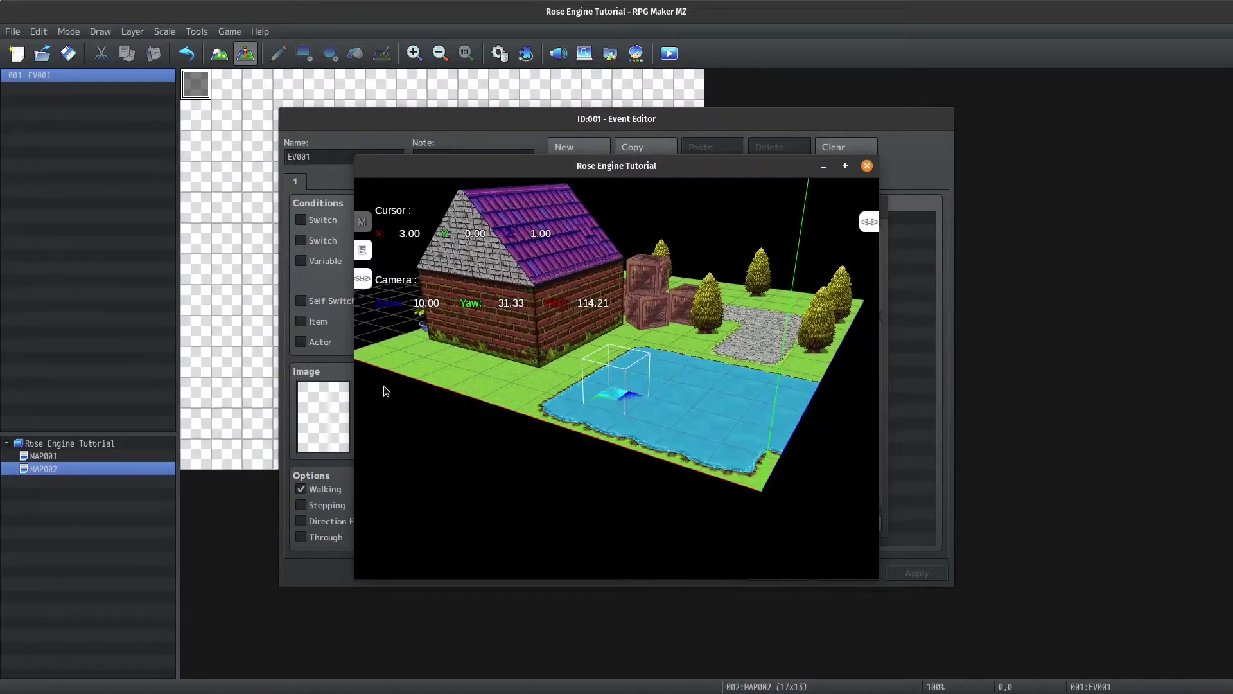
middle_drag(832, 517, 761, 473)
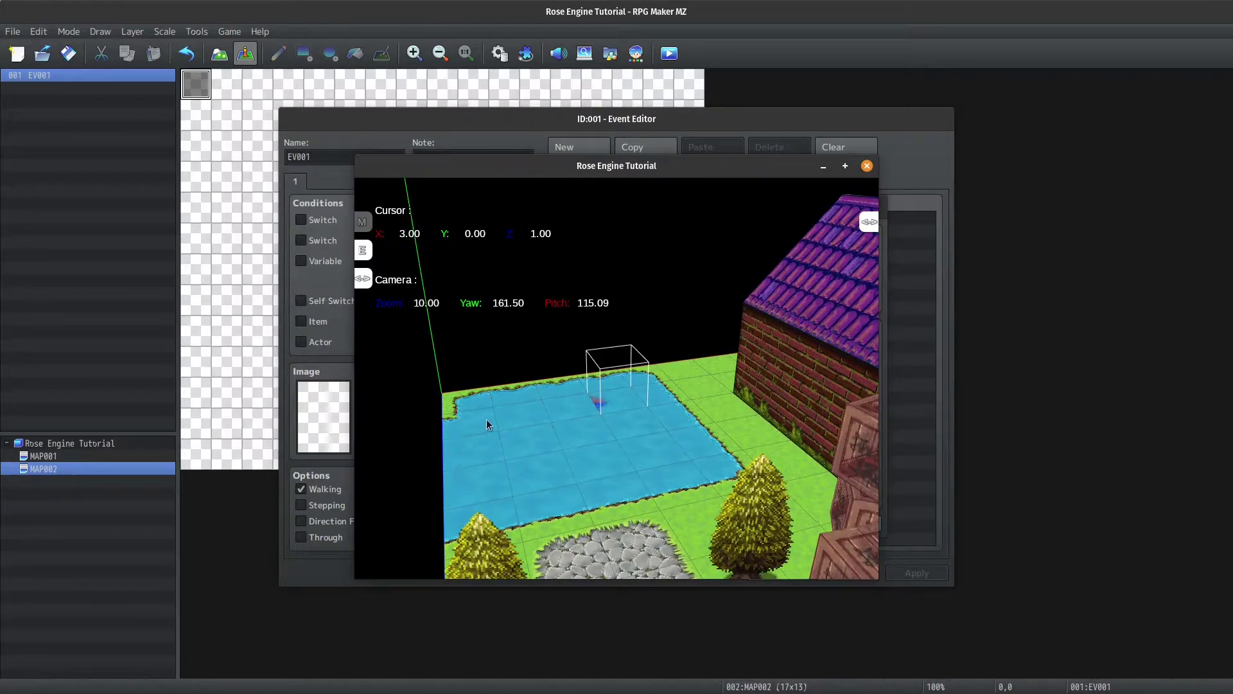
mouse_move(488, 410)
middle_down()
mouse_move(476, 399)
mouse_move(488, 410)
middle_up()
Step: Raise the 3D cursor above the pond to Y 8 and bring it back down to Y 0
scroll(585, 361, up, 6)
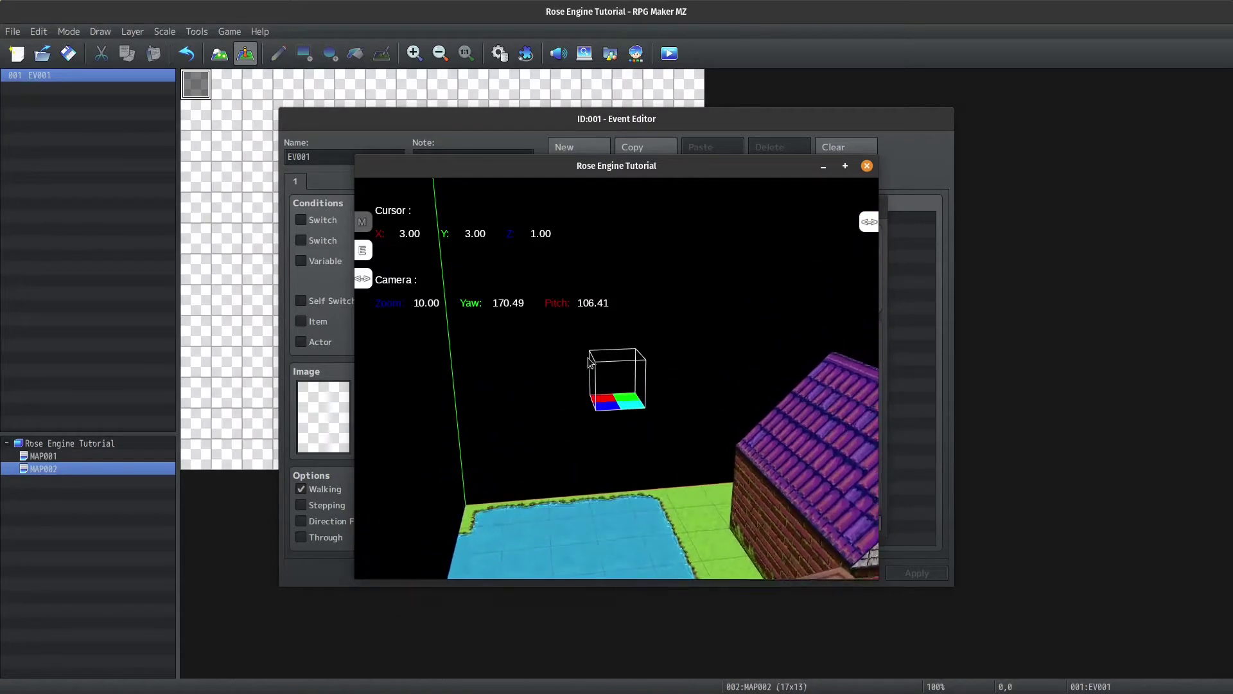
scroll(614, 355, up, 2)
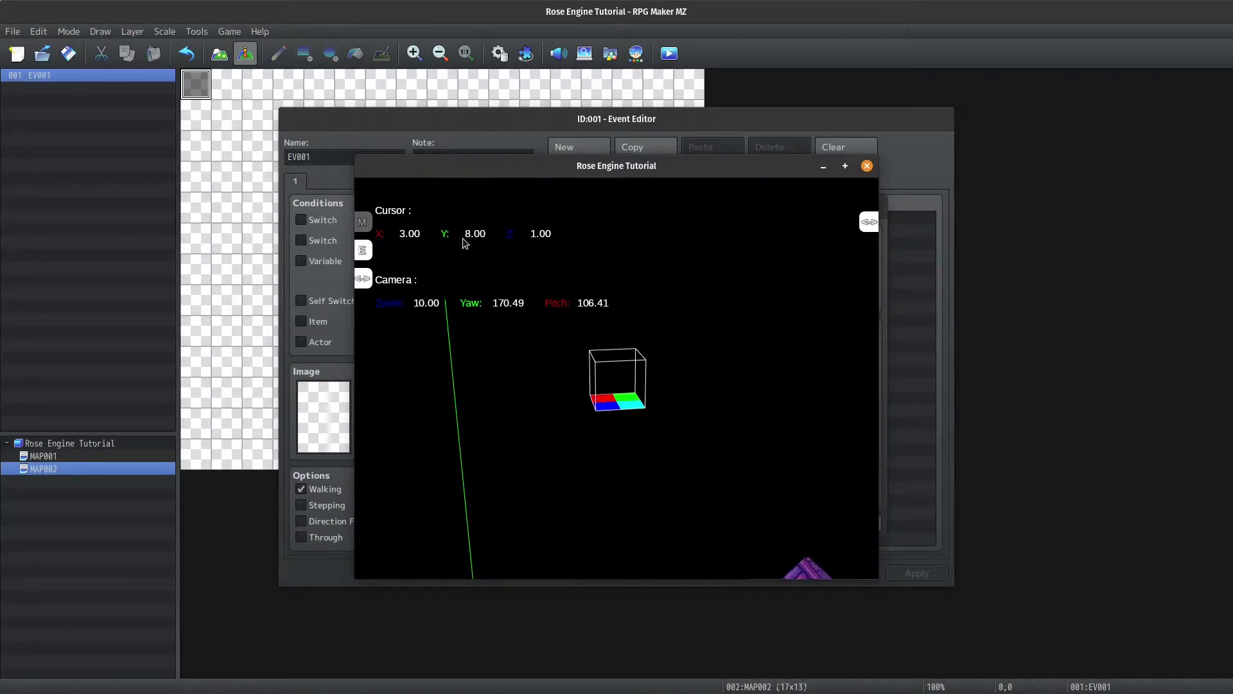
scroll(467, 242, down, 7)
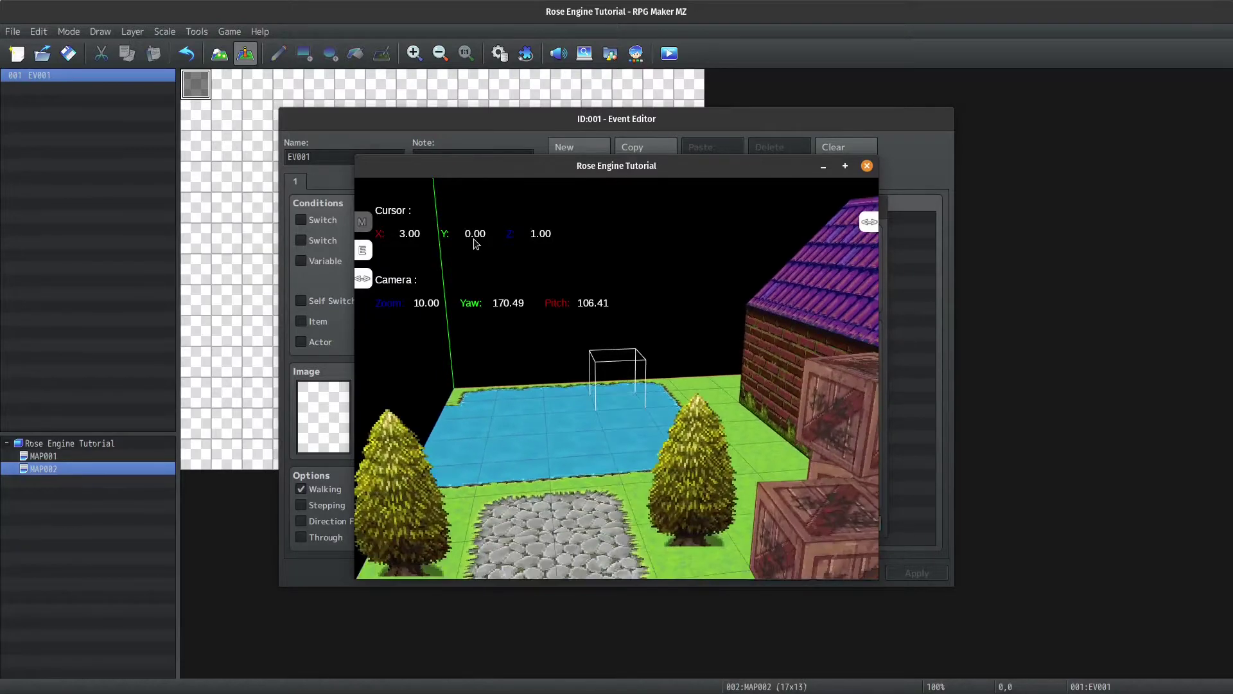
scroll(477, 244, up, 3)
scroll(510, 248, down, 4)
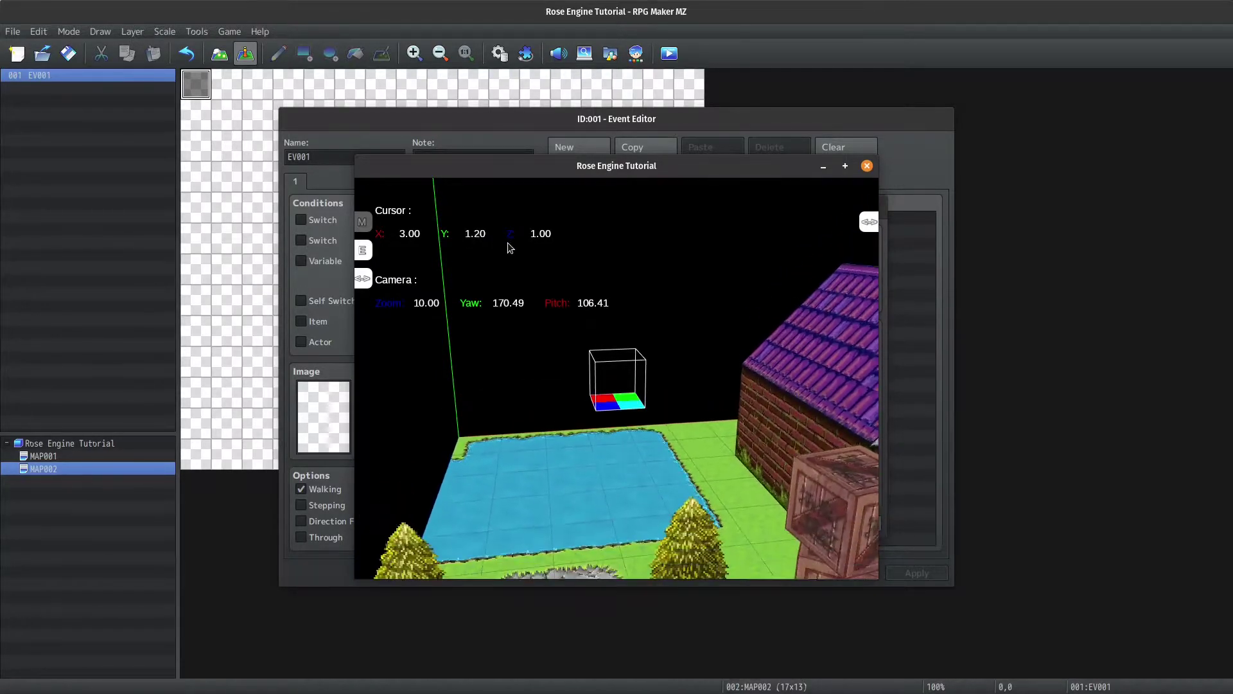
scroll(522, 254, up, 1)
scroll(530, 259, down, 1)
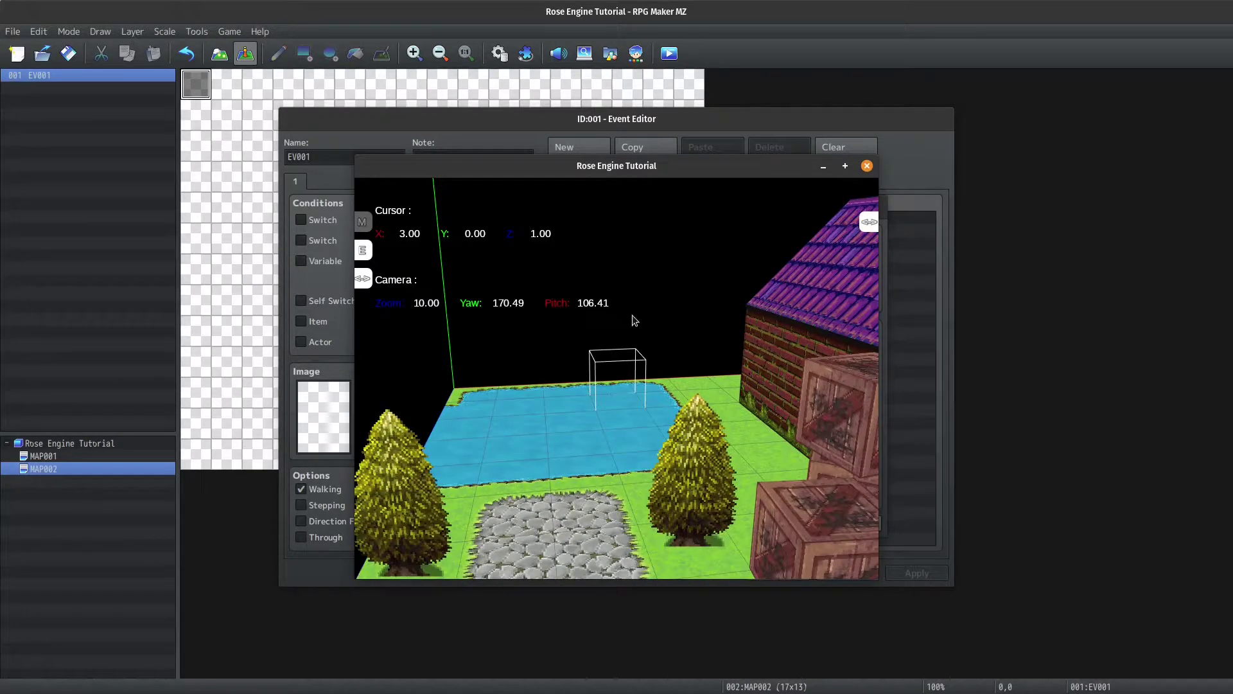
Step: Return the 3D cursor to the end of the stone path at X 10, Y 0, Z 9
key(Down)
key(Down)
key(Down)
key(Down)
key(Down)
key(Down)
key(Down)
key(Down)
key(Right)
key(Right)
key(Right)
key(Right)
key(Right)
key(Right)
key(Right)
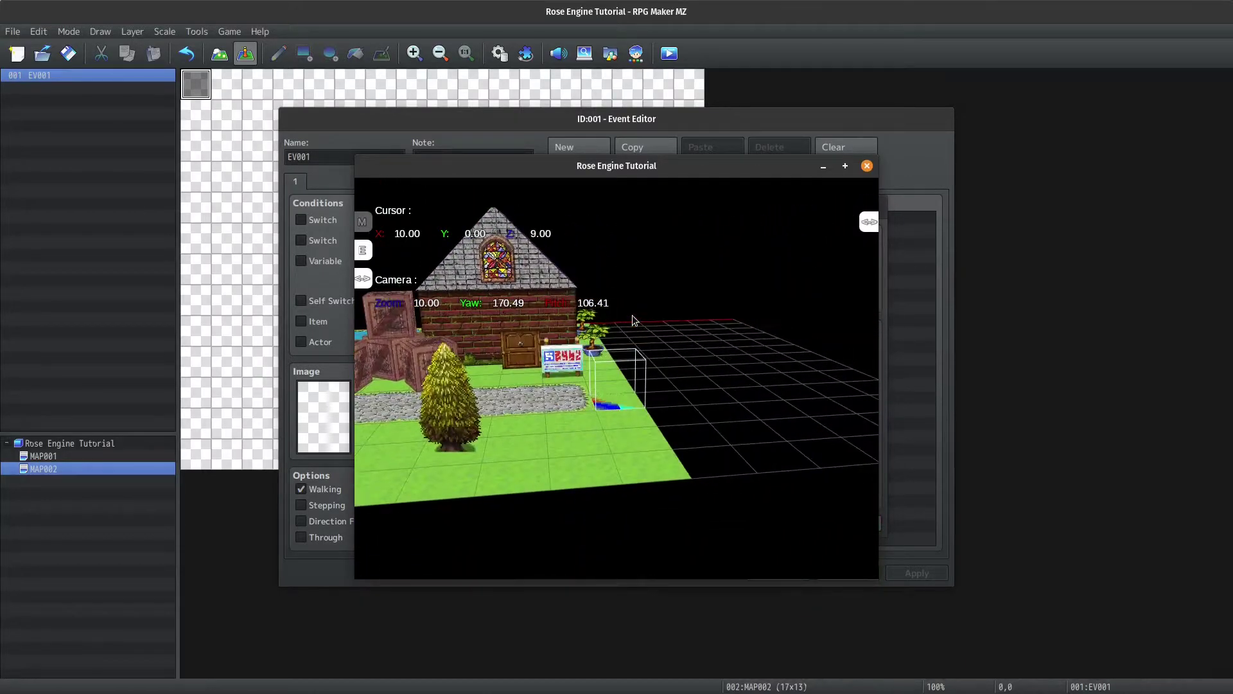
Step: Shift the 3D cursor one tile to Z 8 and back to Z 9 at the end of the path
middle_drag(632, 315, 625, 369)
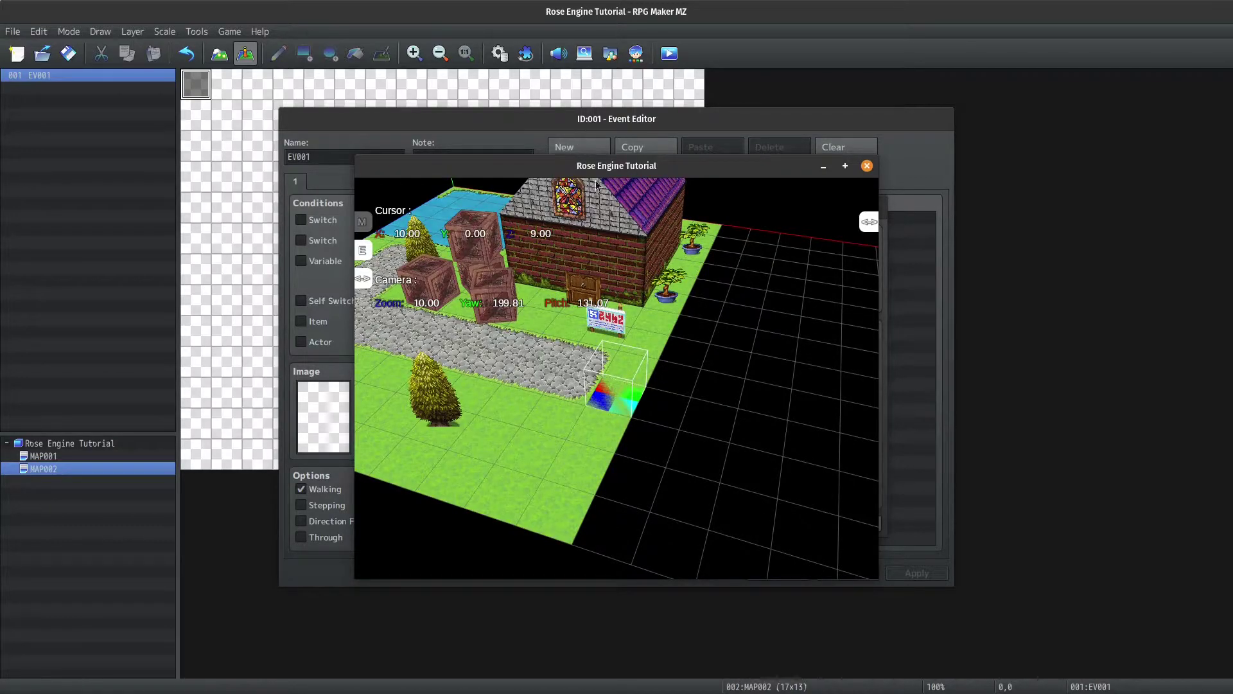
key(Up)
key(Down)
key(Down)
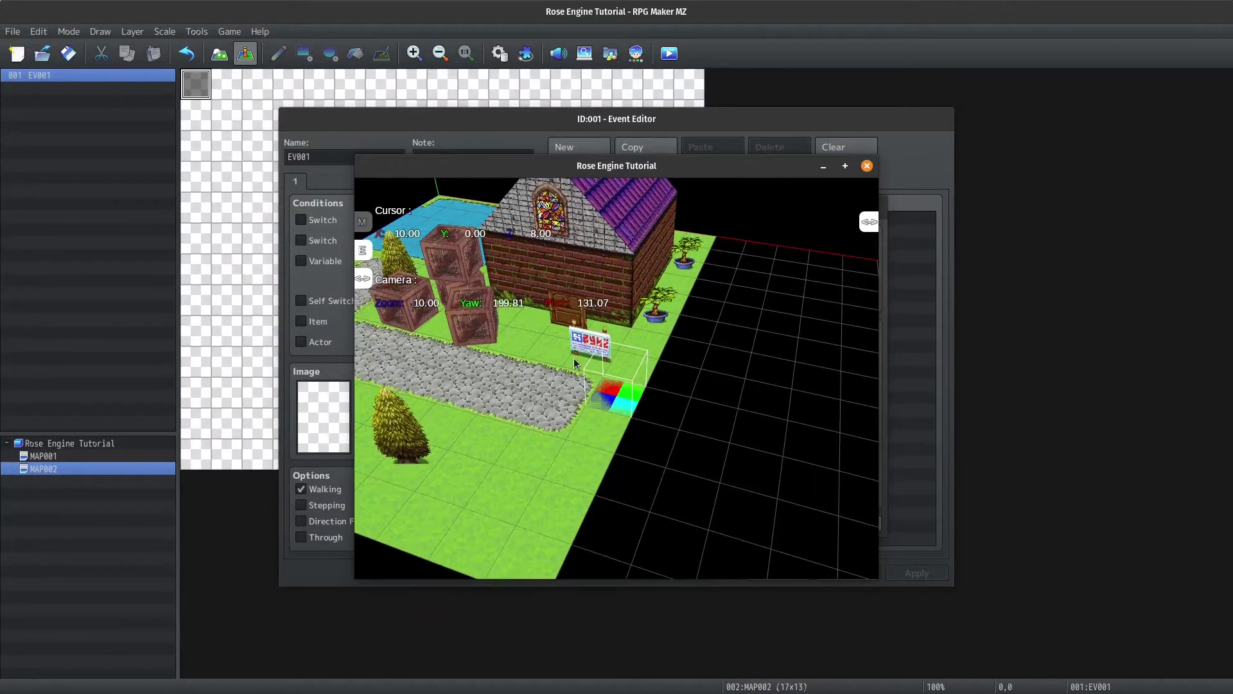
key(Down)
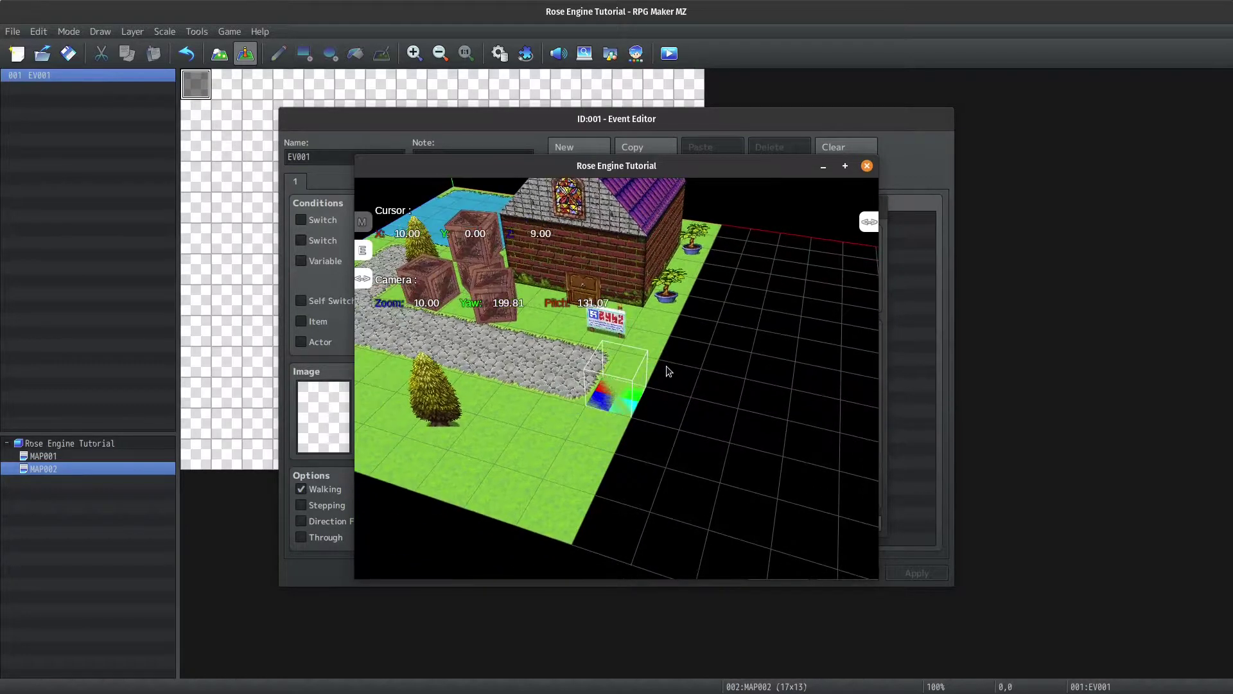
middle_drag(686, 360, 579, 334)
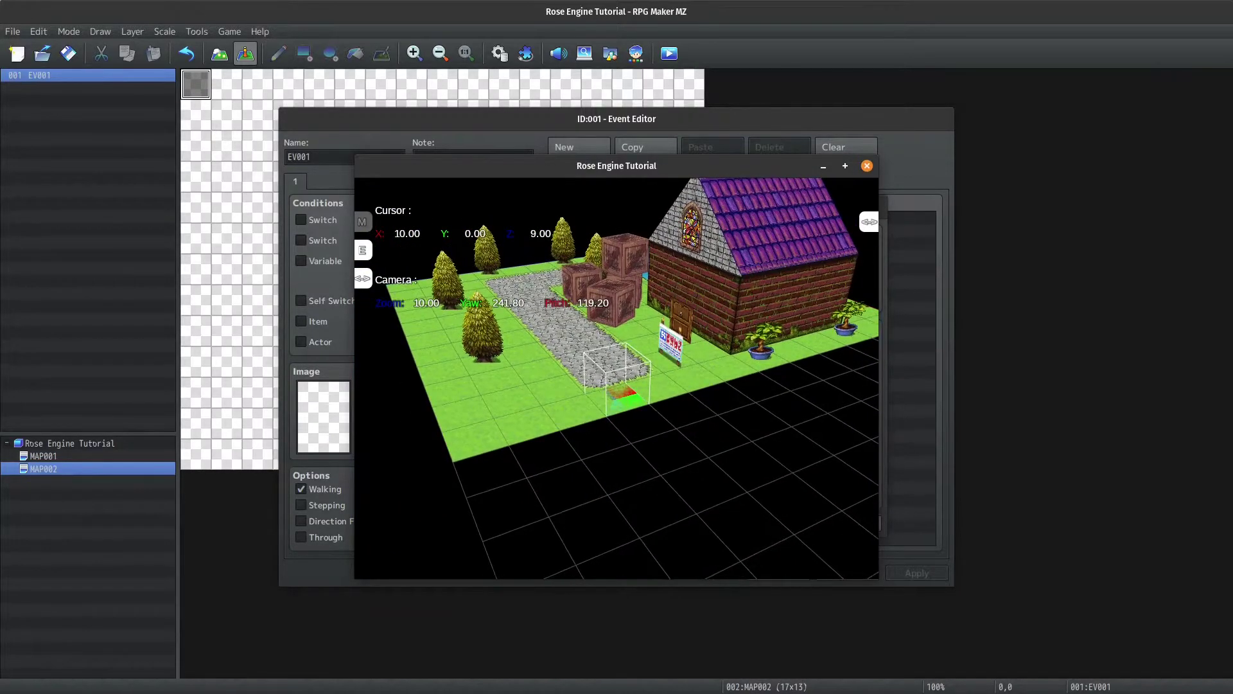
Step: Set the Map Transfer 3D command's direction argument to left, checking the path's orientation in the 3D map
click(550, 124)
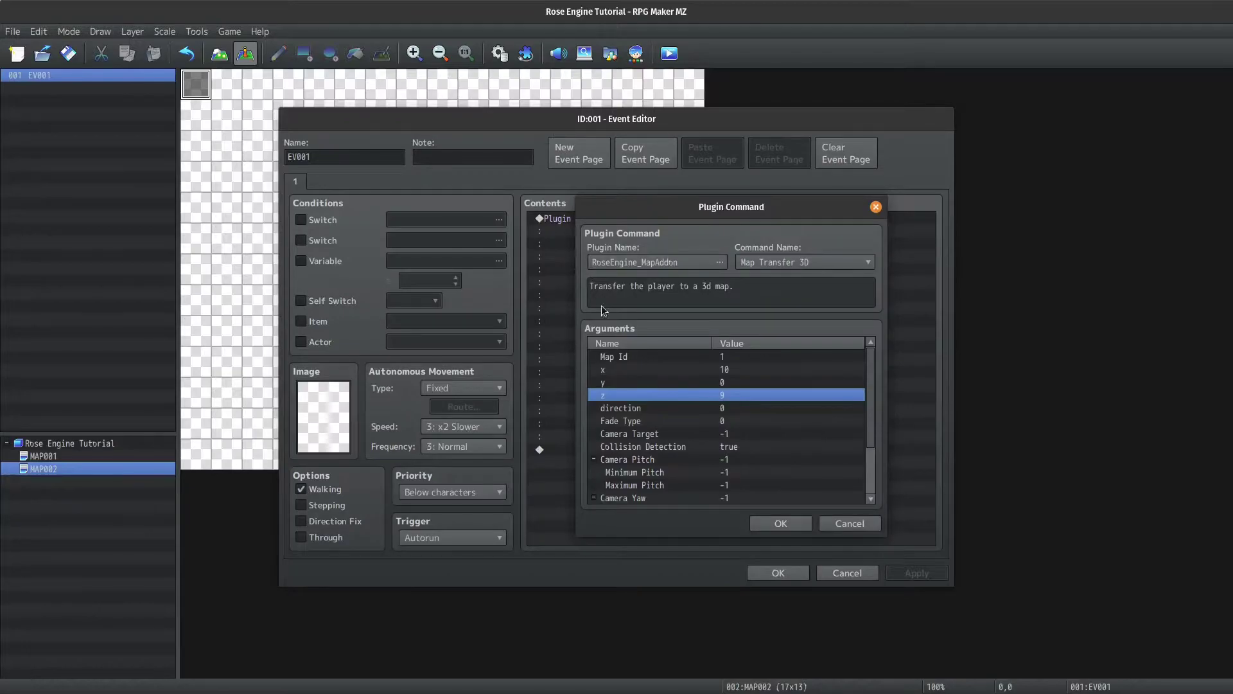
double_click(668, 410)
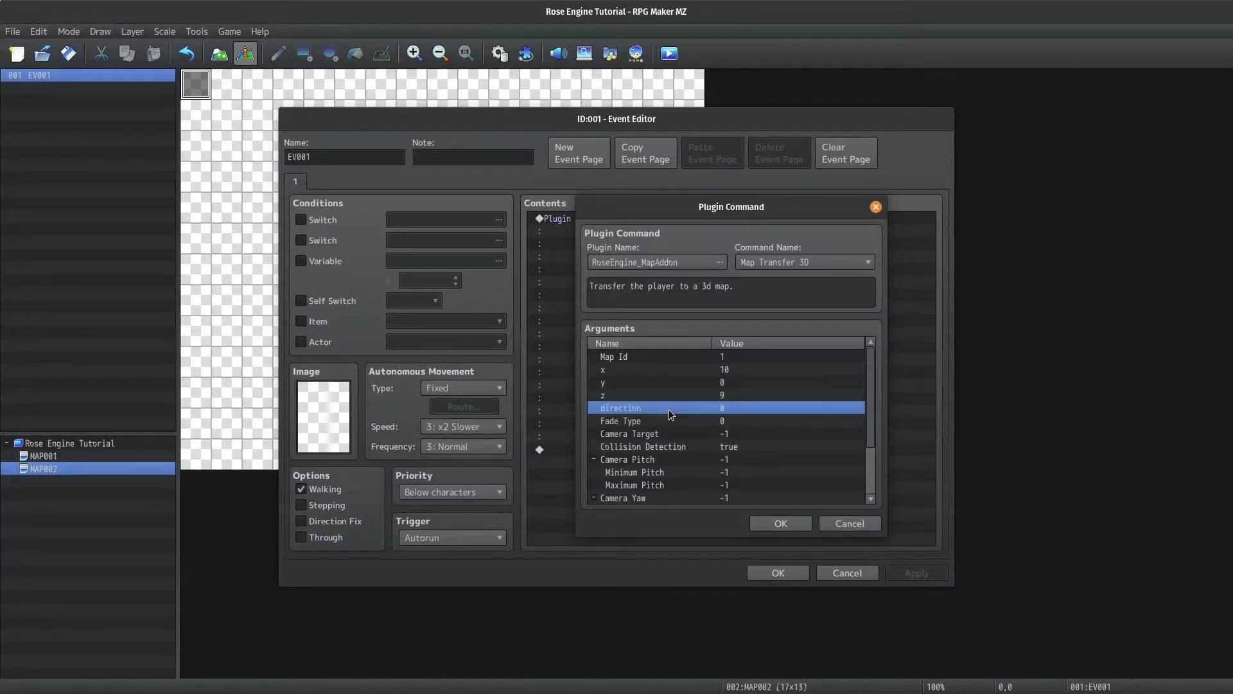
click(704, 365)
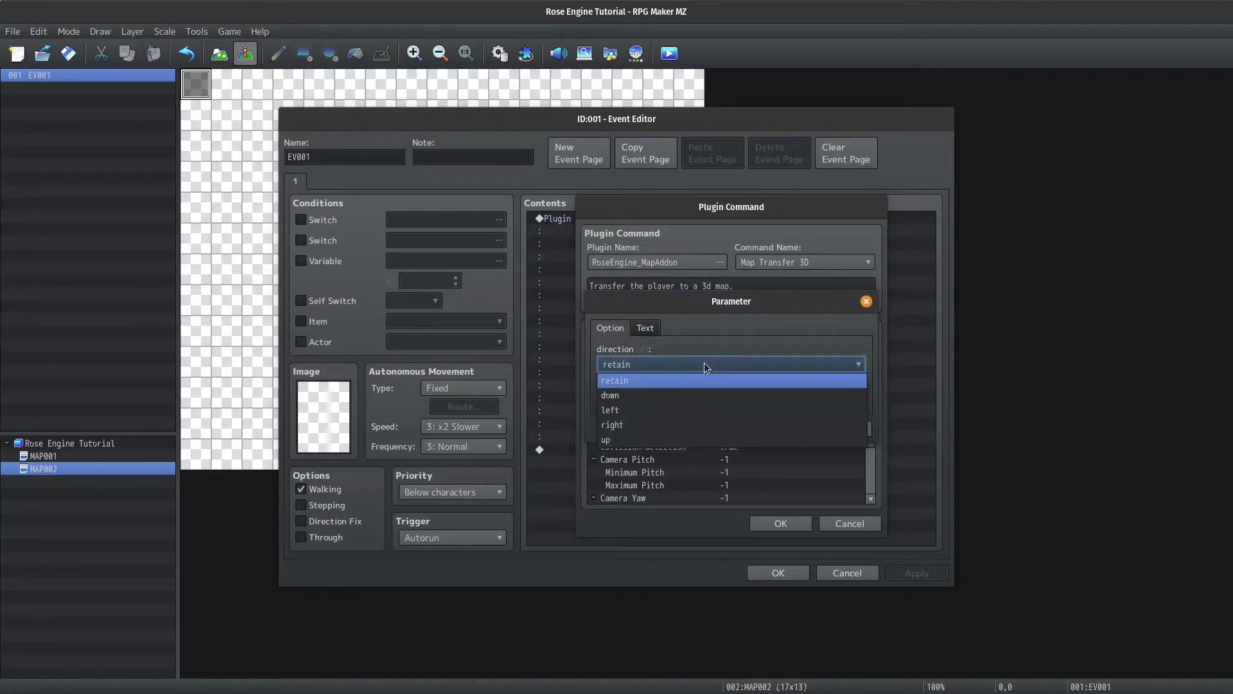
click(662, 410)
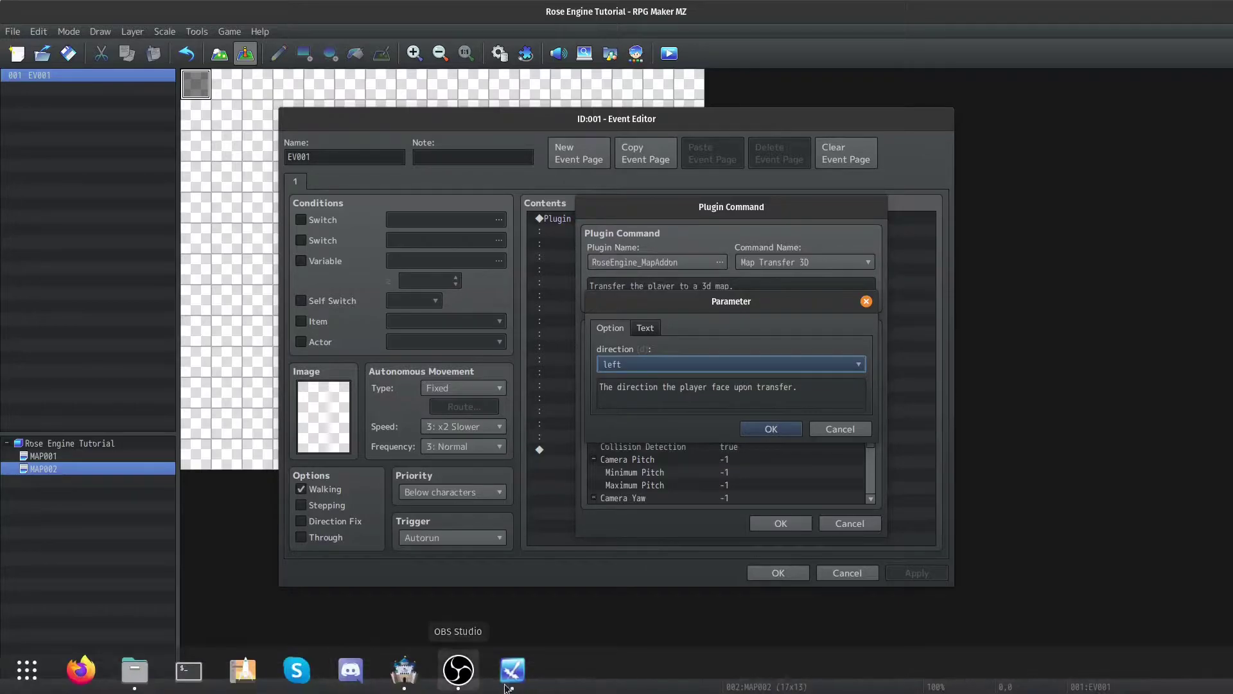
click(514, 673)
middle_drag(555, 355, 514, 411)
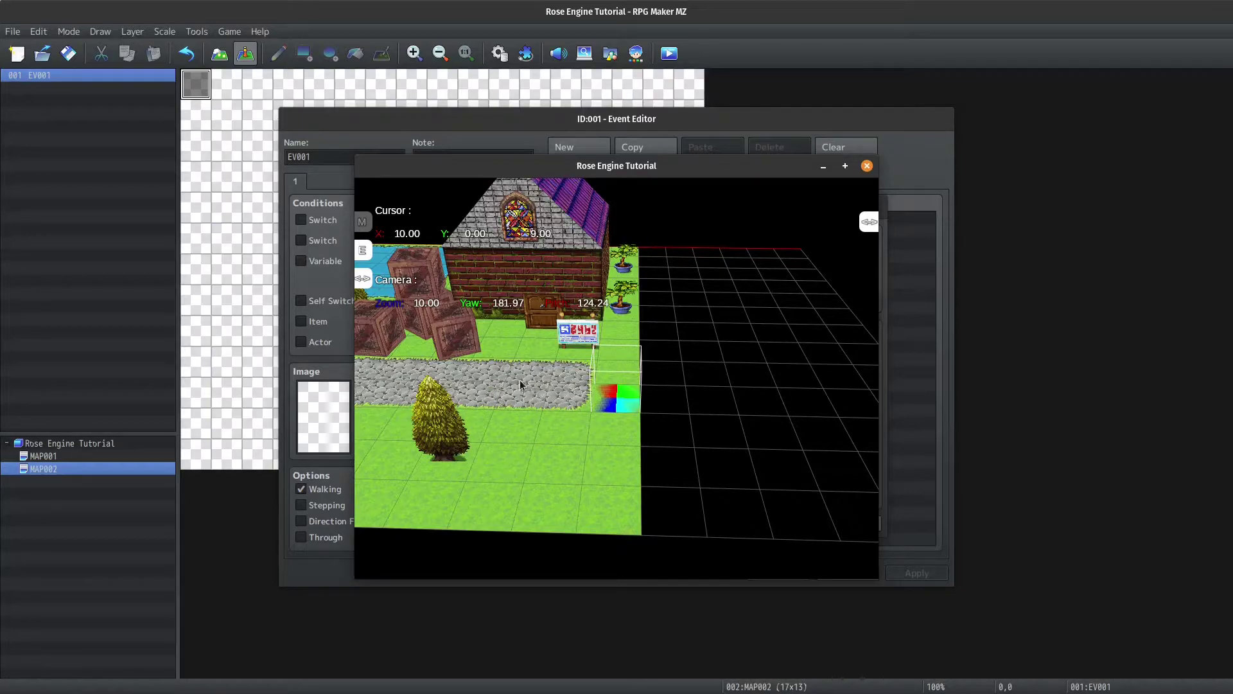
middle_drag(696, 403, 704, 383)
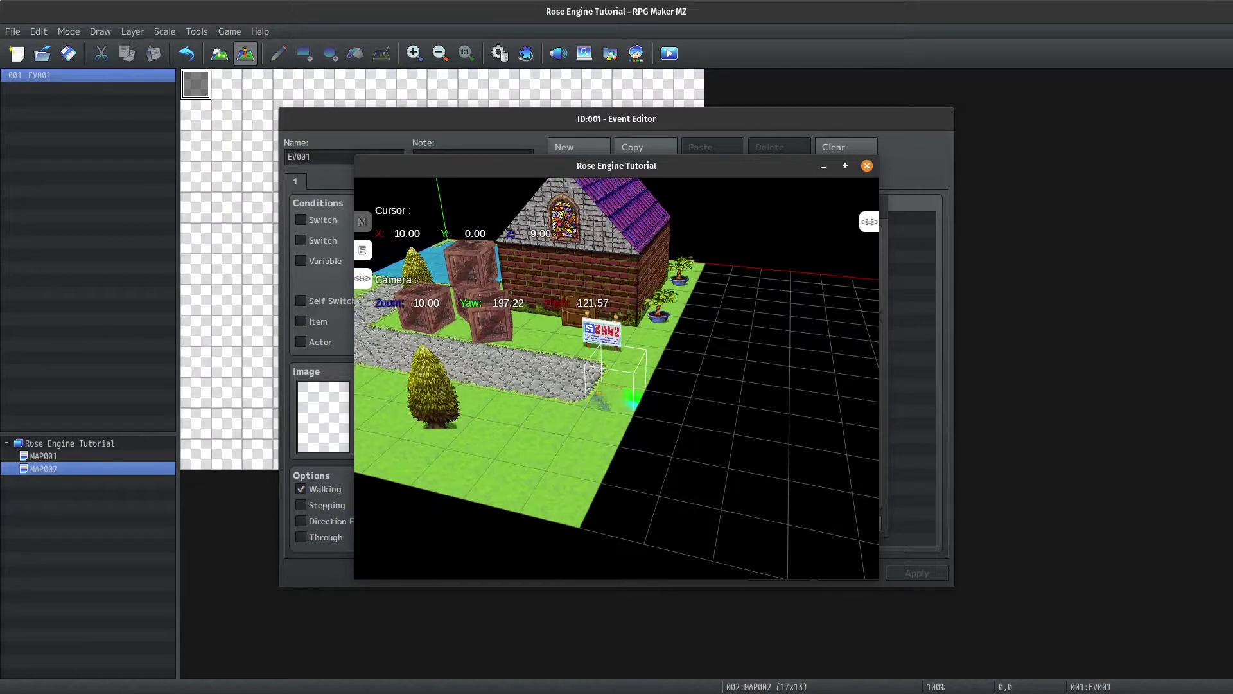
click(718, 86)
click(756, 429)
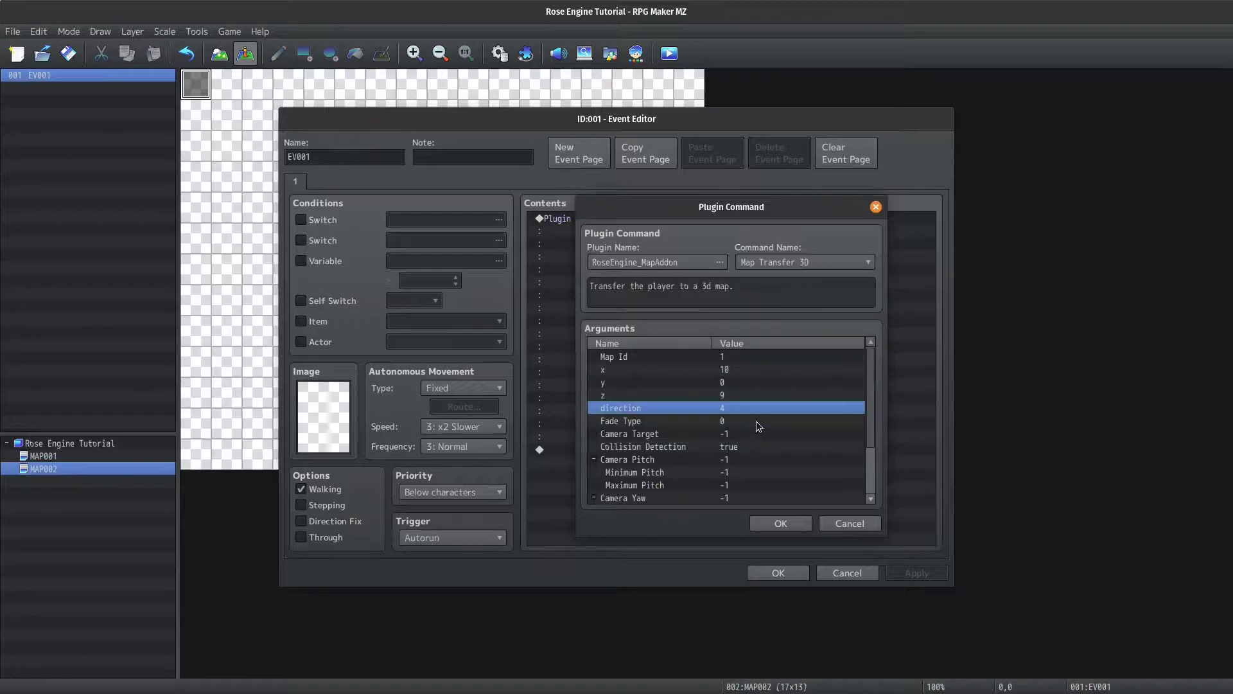
Step: Set the Map Transfer 3D command's Fade Type argument to black
click(721, 422)
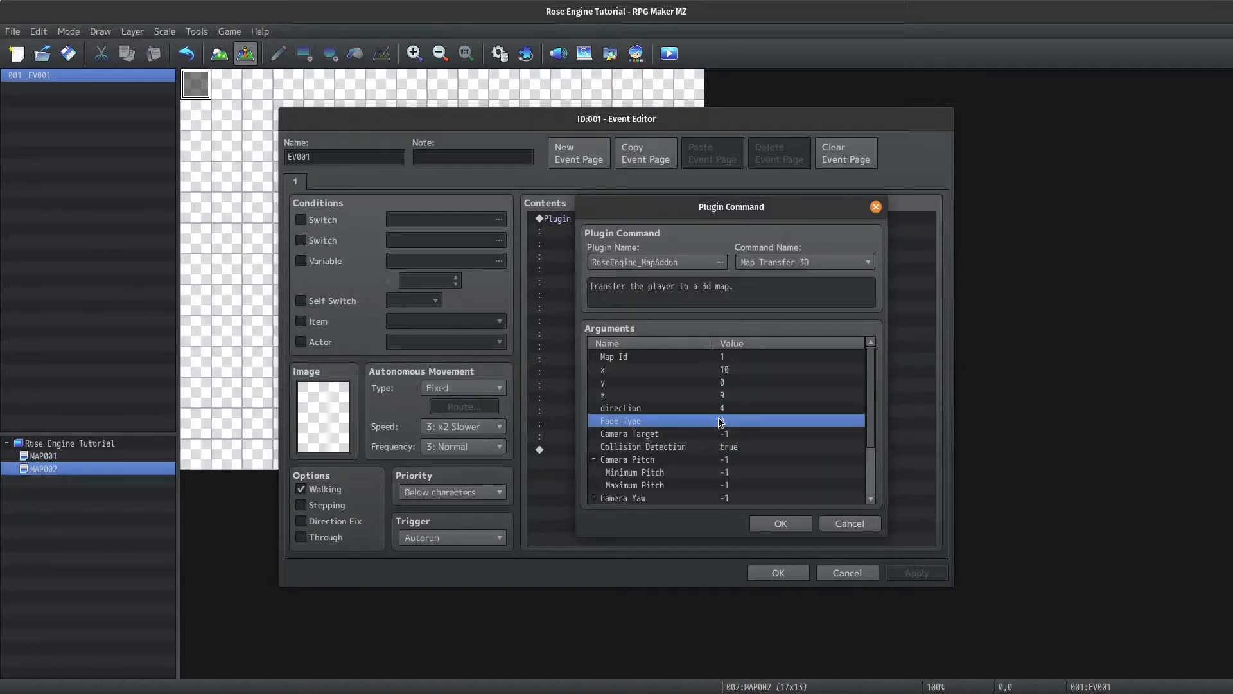
double_click(720, 422)
click(724, 363)
click(704, 380)
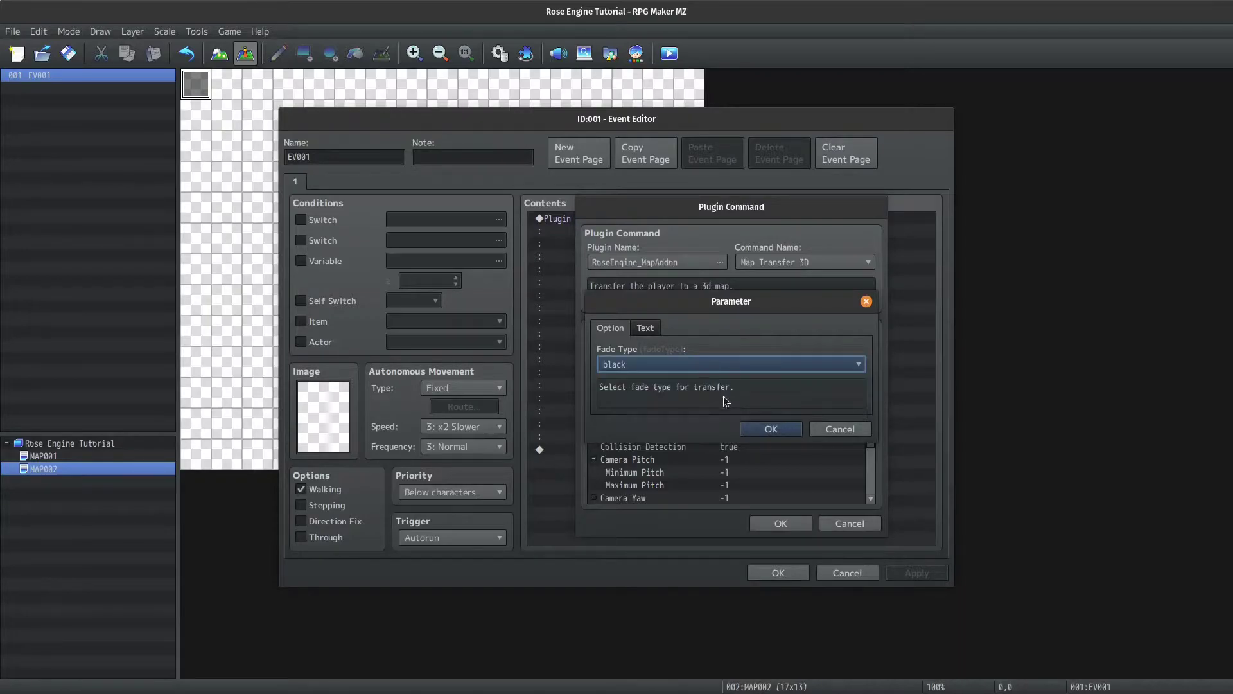
click(771, 428)
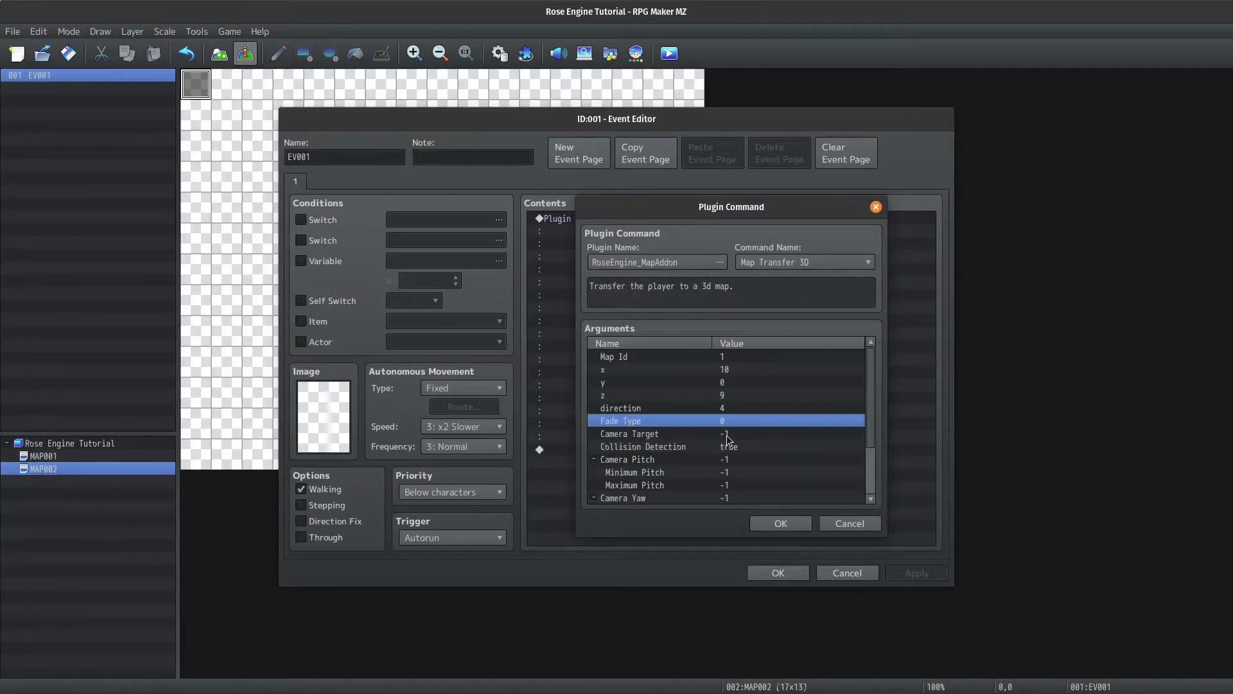
Step: Confirm the Camera Target argument as -1 for the player and keep Collision Detection ON
double_click(728, 435)
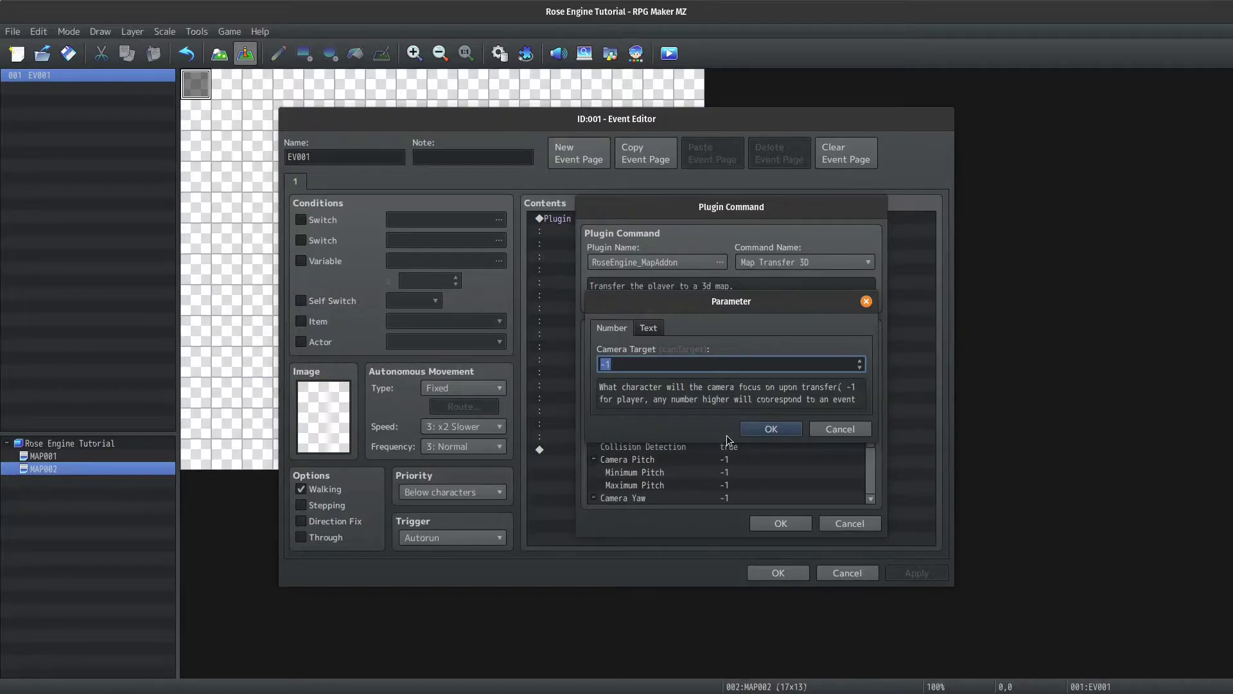
key(Return)
double_click(730, 446)
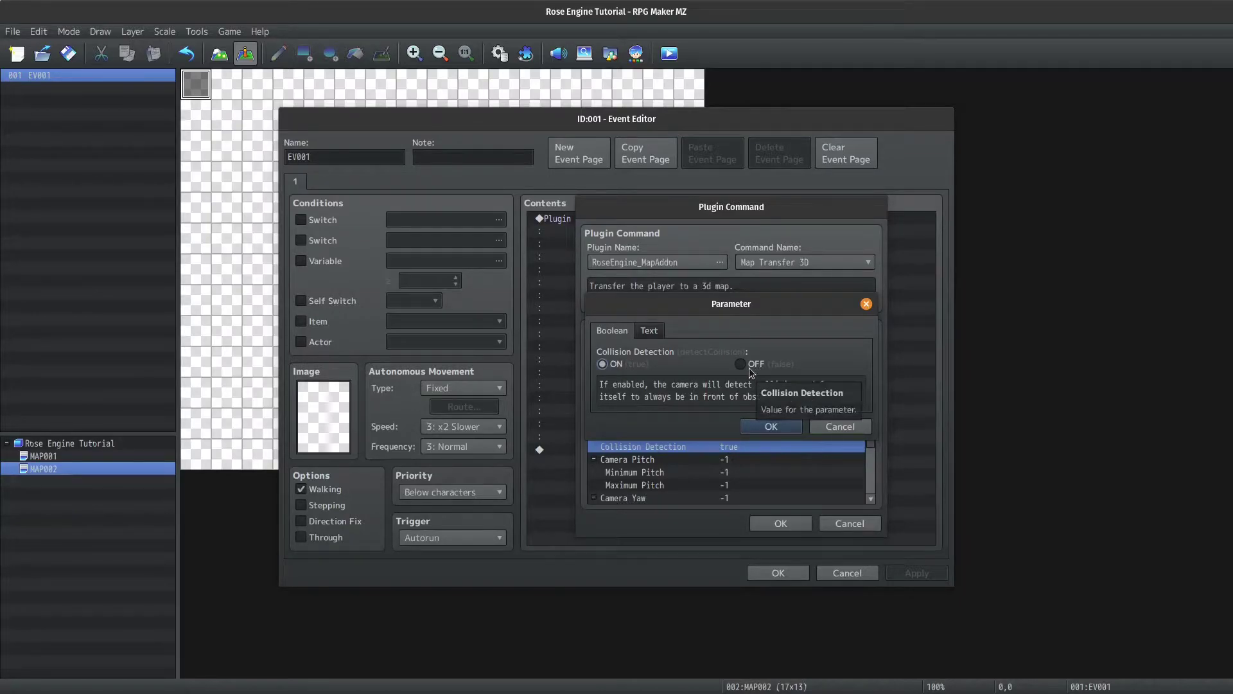
click(746, 426)
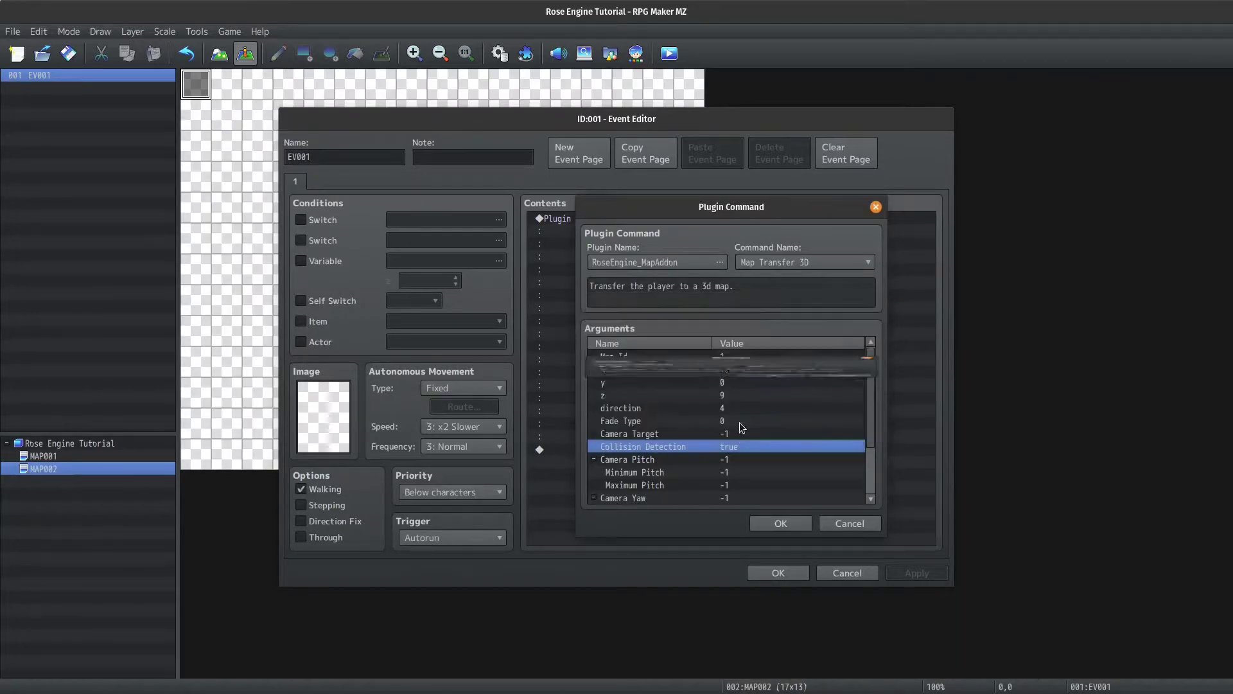
Step: Set the Map Transfer 3D command's Camera Pitch argument to 120, trying out the angle in the 3D map
scroll(716, 453, down, 1)
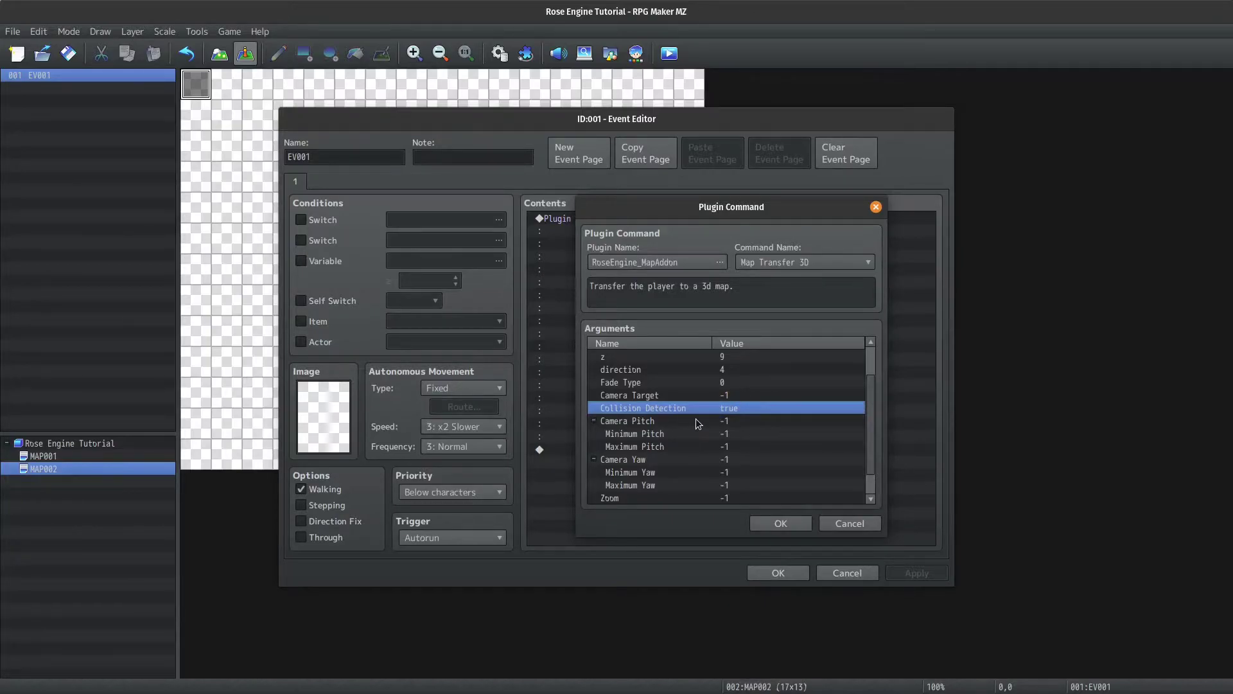
click(719, 422)
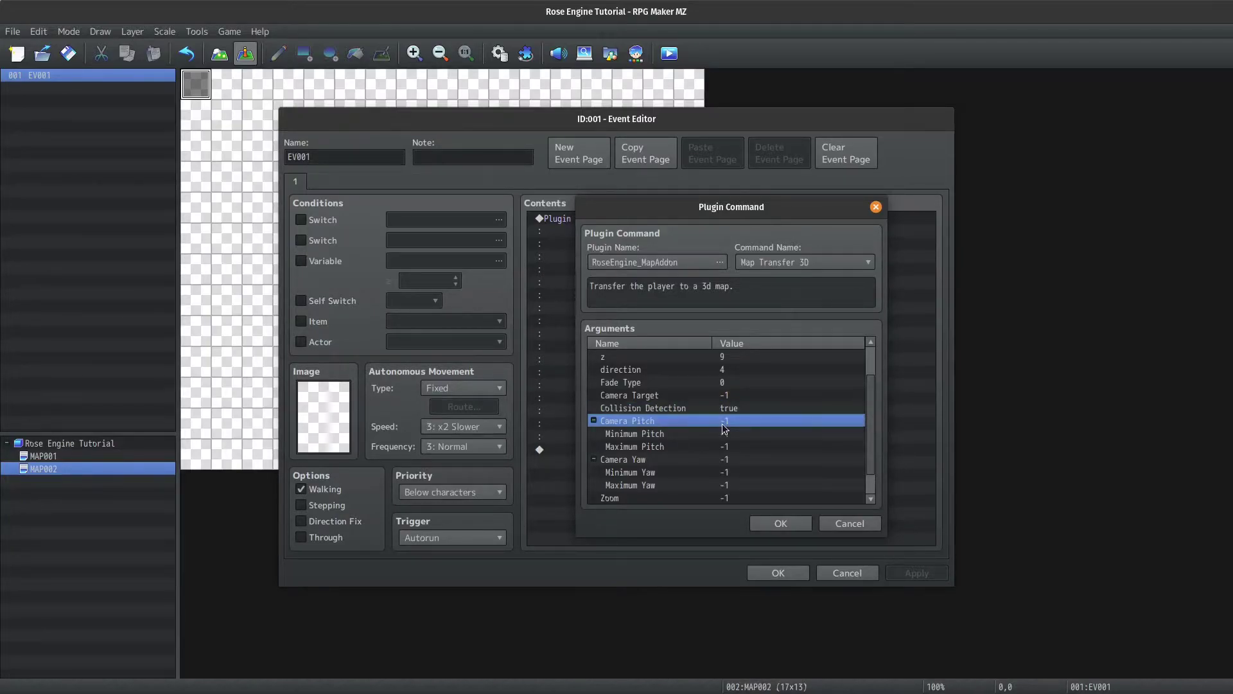
double_click(723, 424)
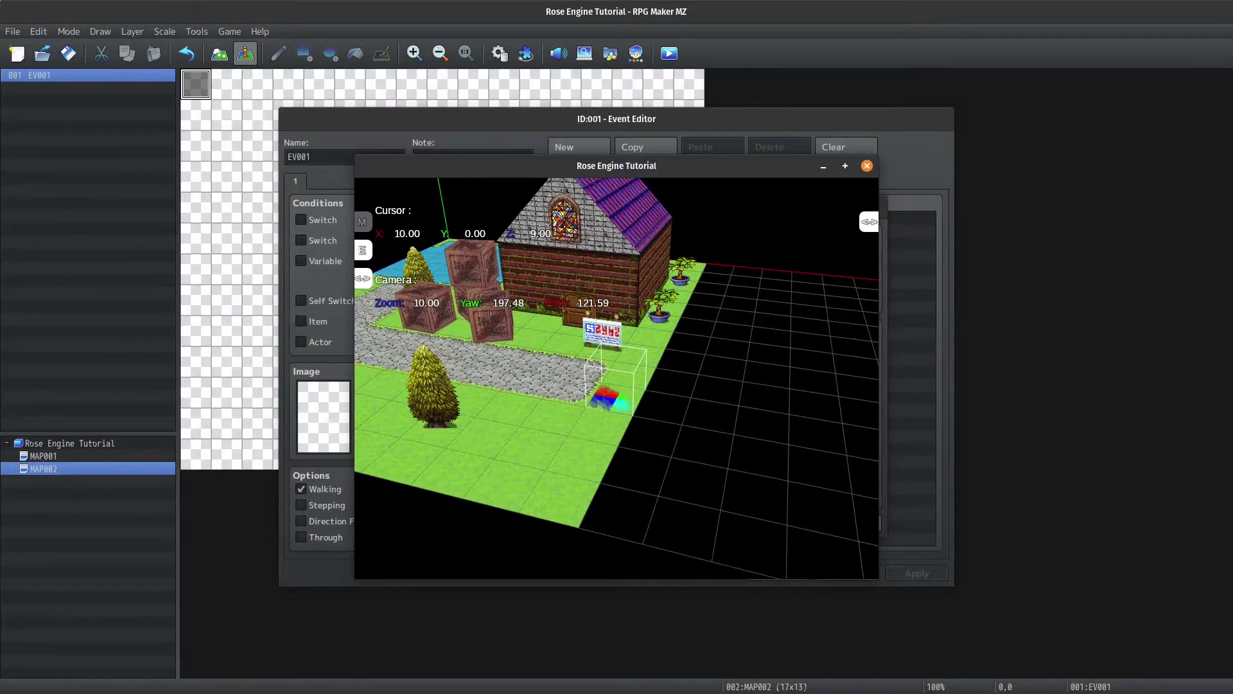
middle_drag(617, 411, 659, 380)
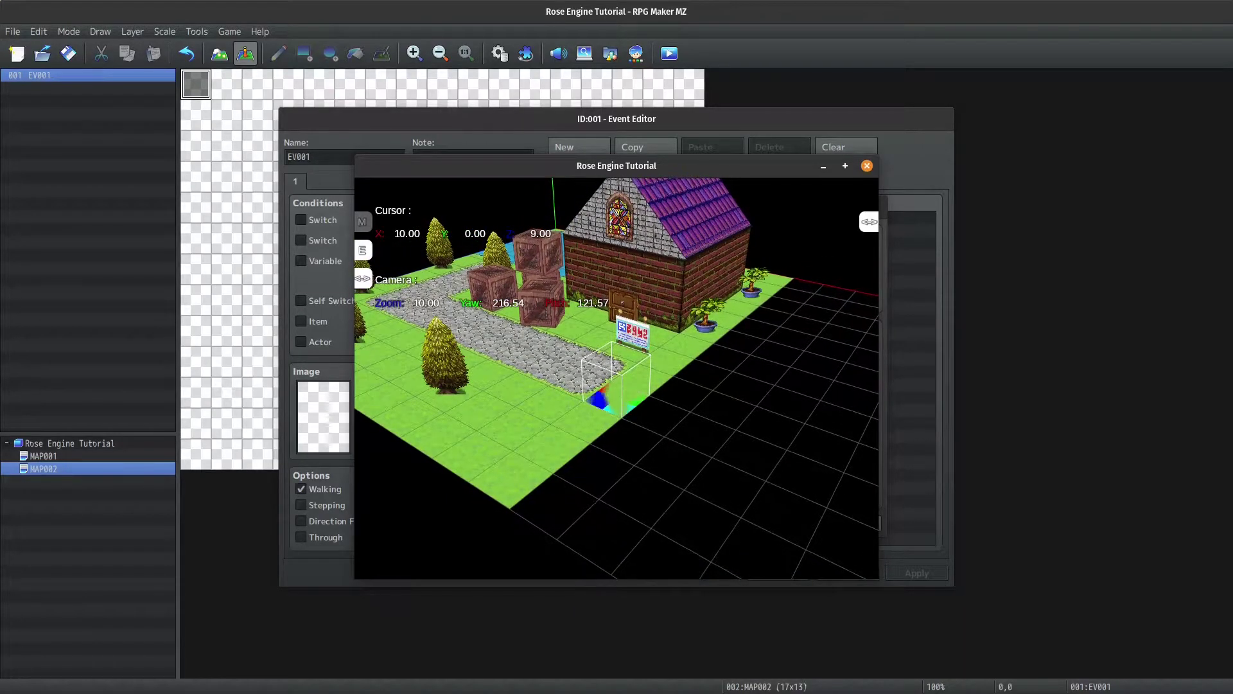
middle_drag(659, 380, 661, 377)
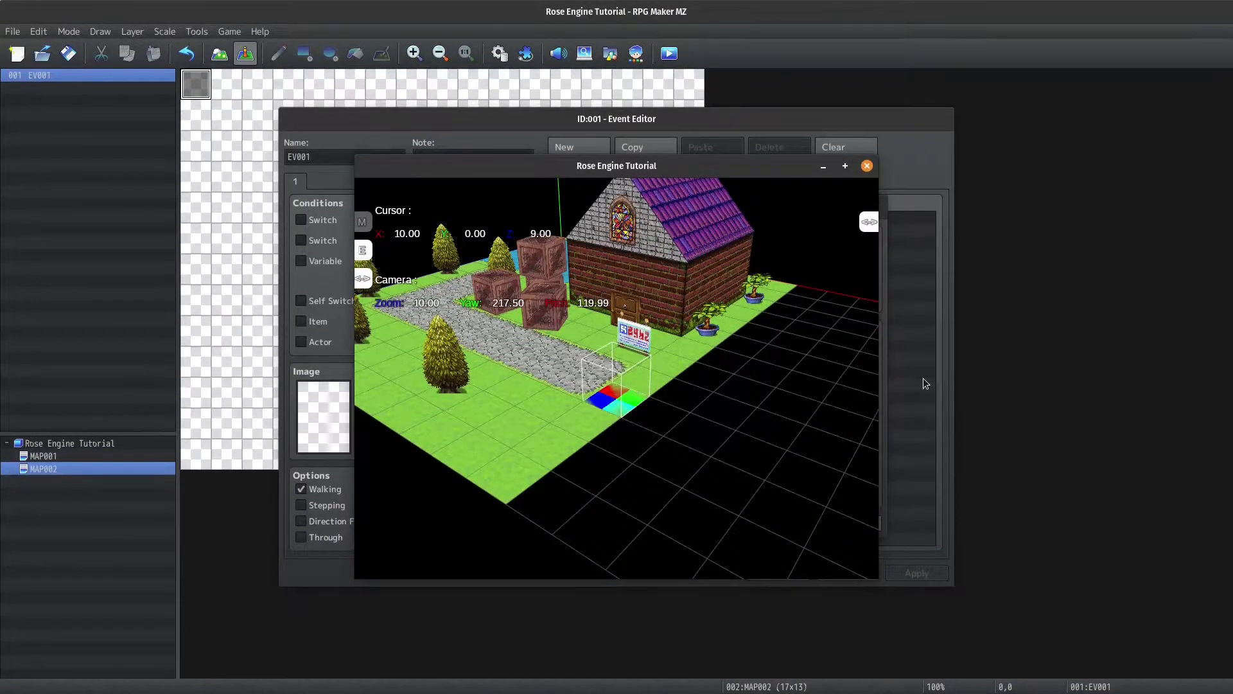
click(922, 378)
double_click(713, 426)
text(120)
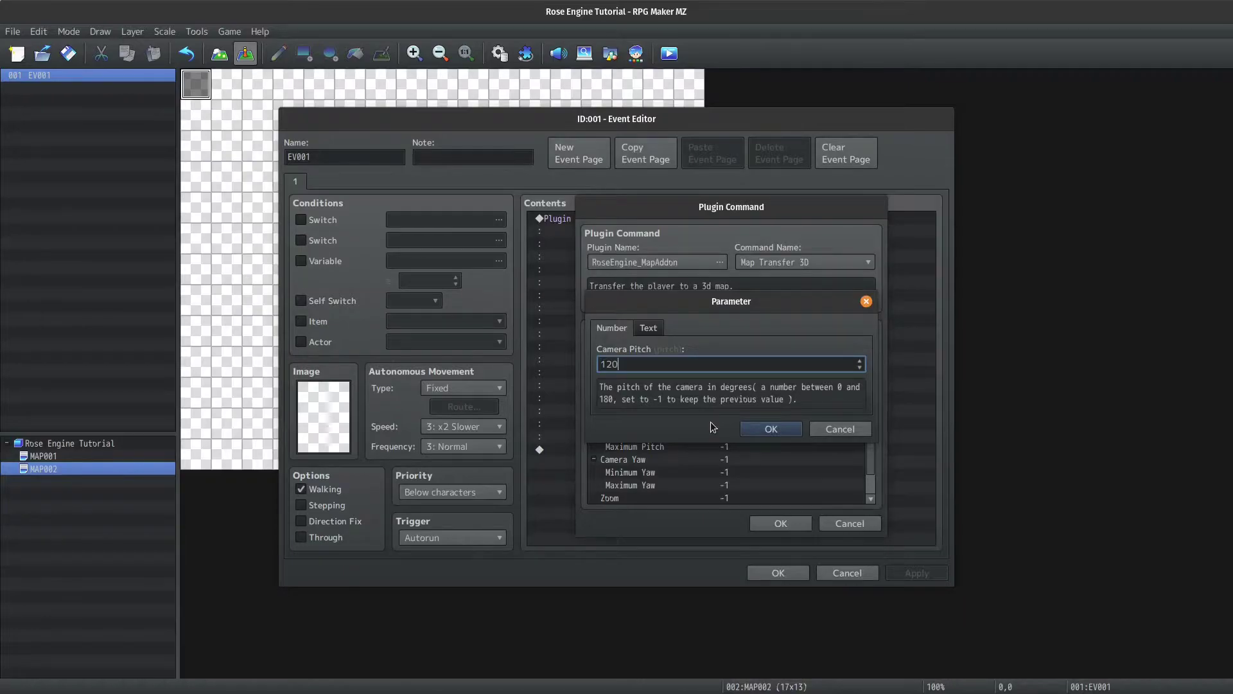
key(Return)
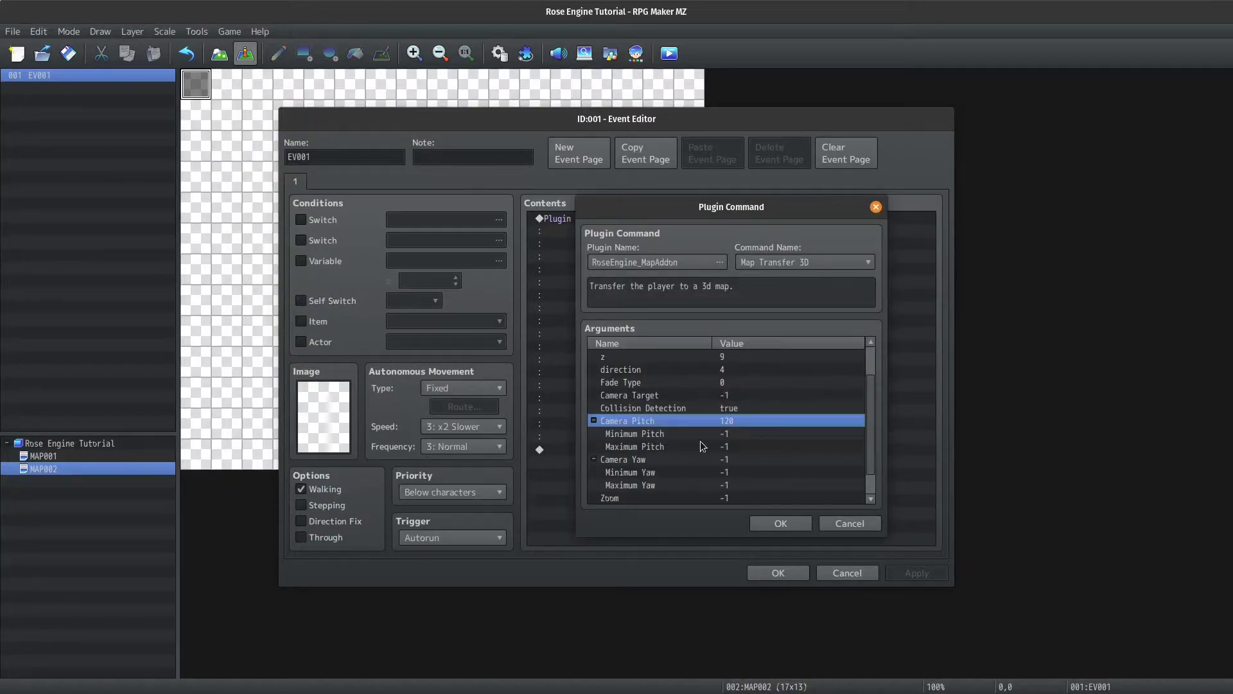
Step: Tilt the 3D map's camera to judge the steepest acceptable view and set the Maximum Pitch argument to 140
click(701, 434)
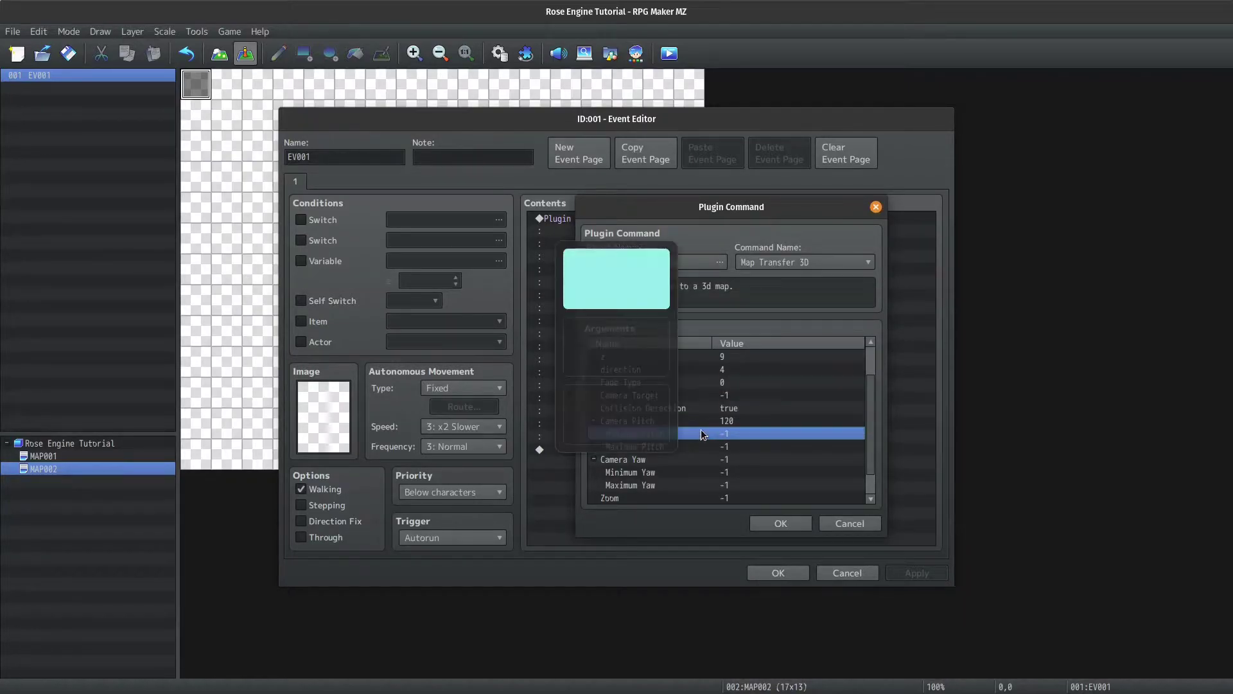
mouse_move(673, 681)
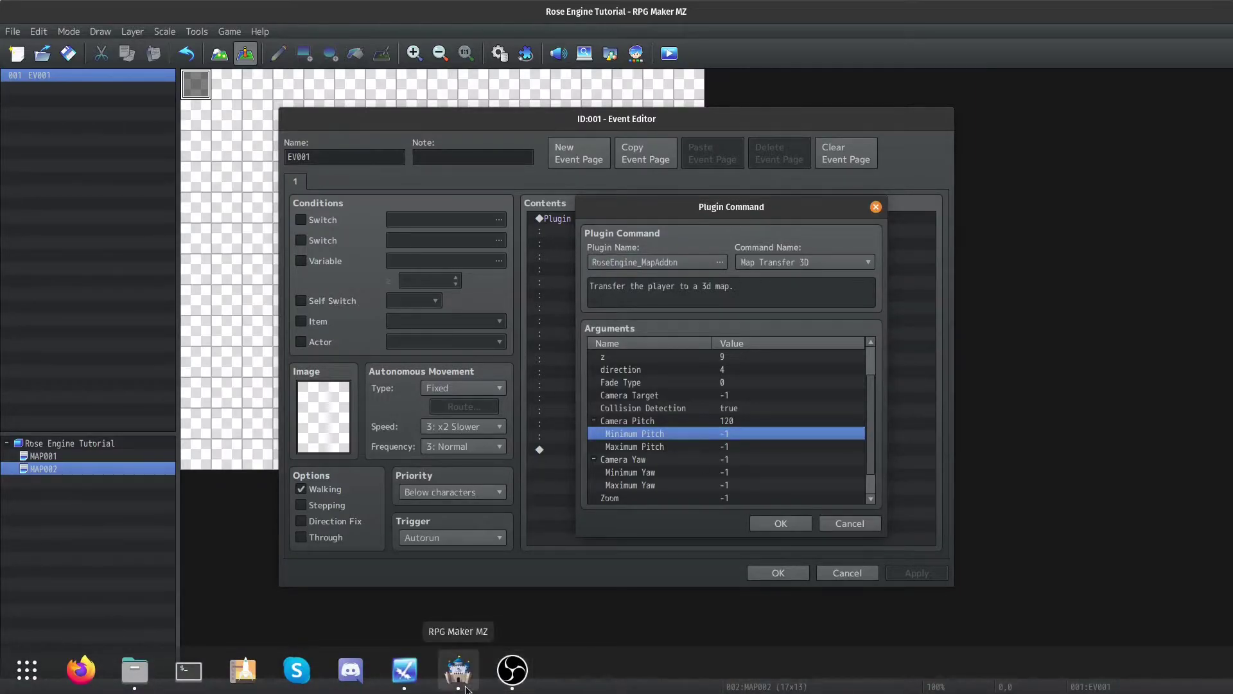
click(404, 670)
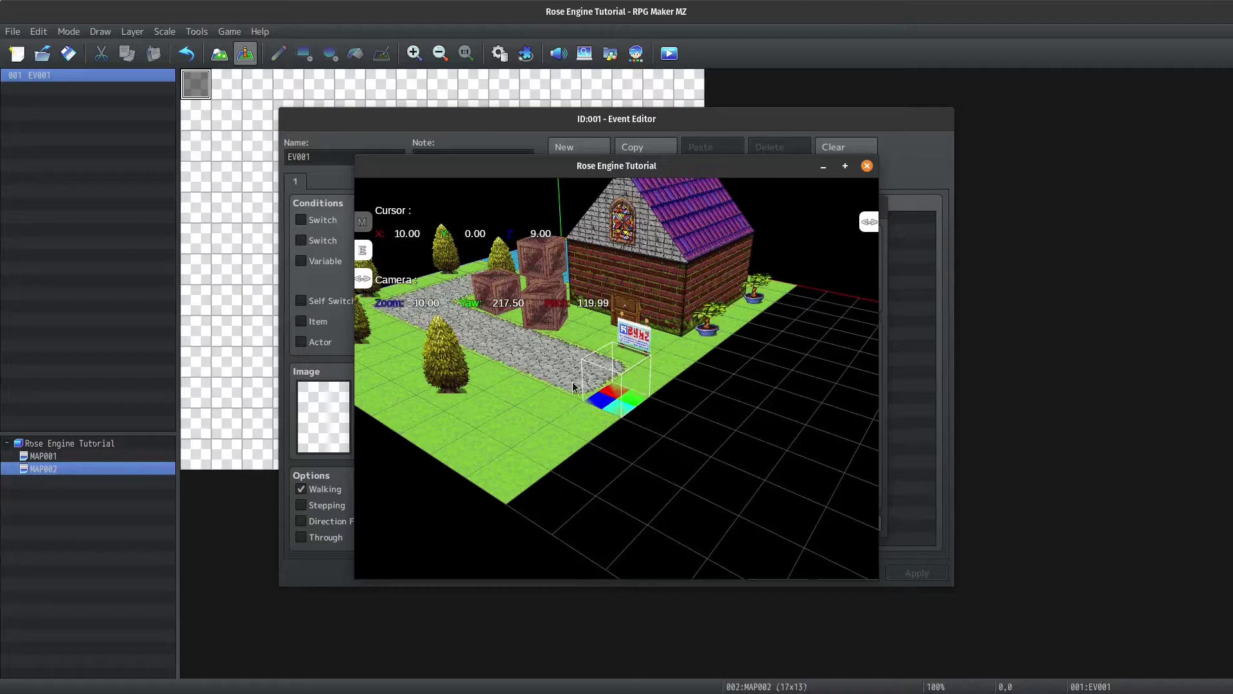
mouse_move(599, 367)
middle_down()
mouse_move(604, 442)
mouse_move(603, 389)
middle_up()
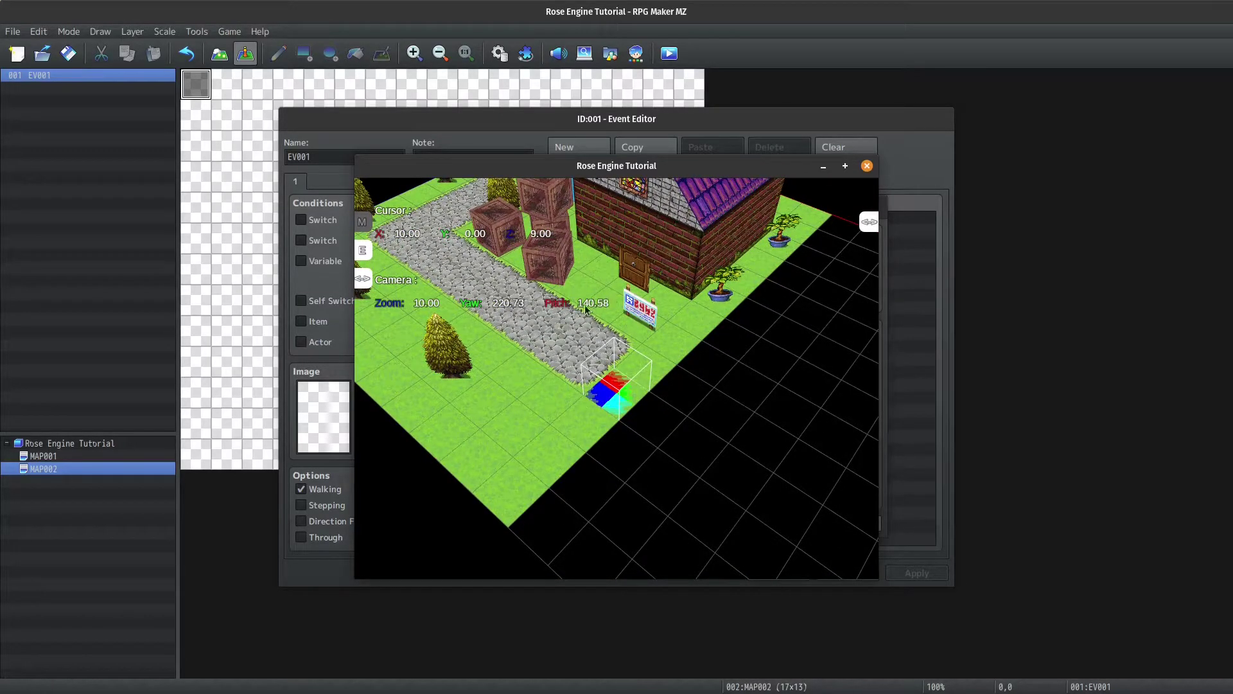
click(895, 398)
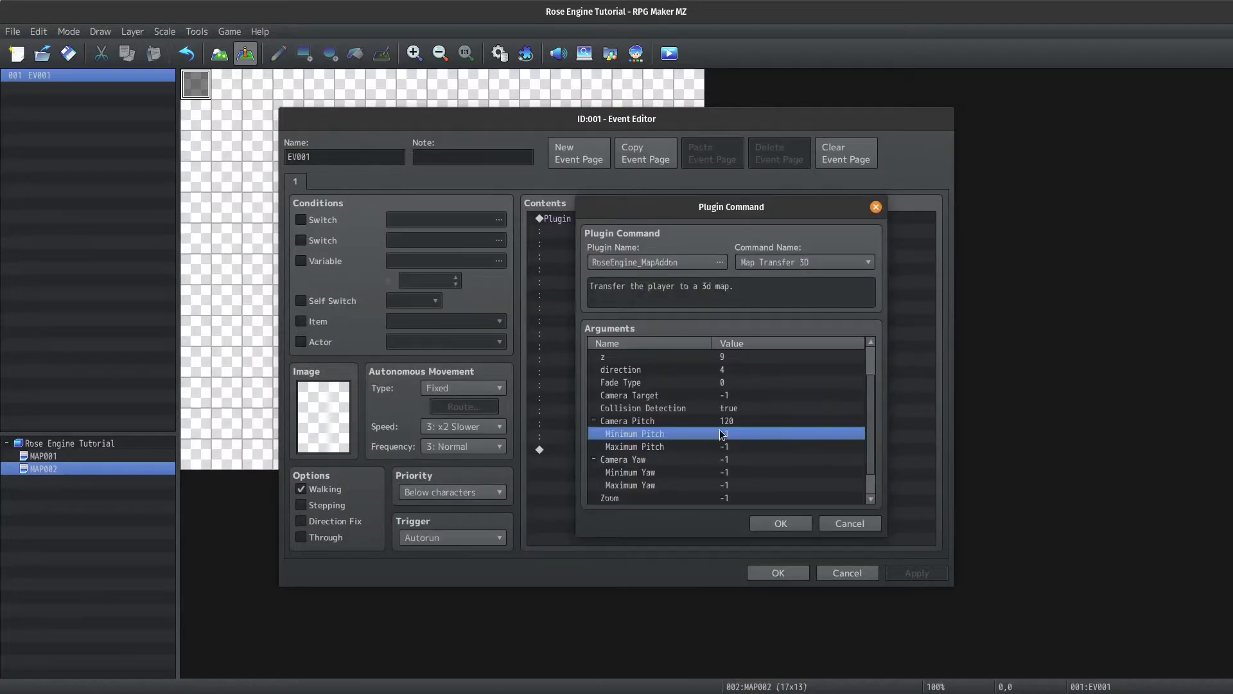
click(715, 448)
double_click(715, 448)
text(140)
key(Return)
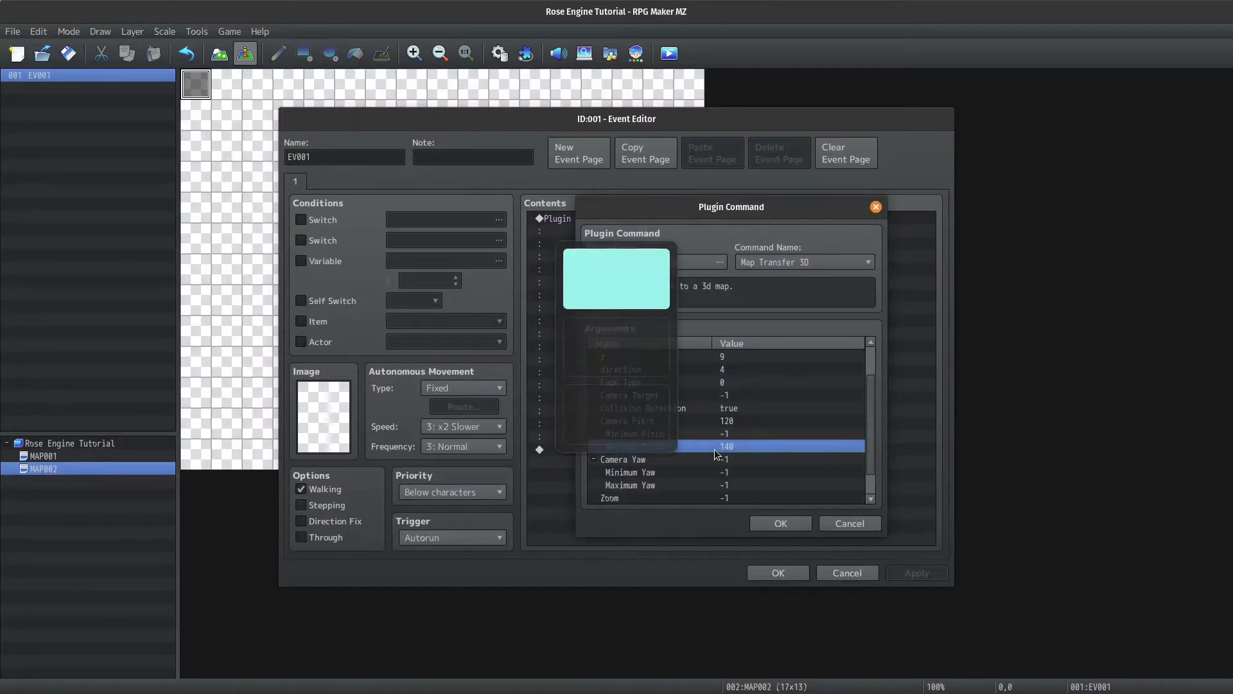
Step: Lower the 3D map's camera to judge the flattest acceptable view and set the Minimum Pitch argument to 105
click(403, 670)
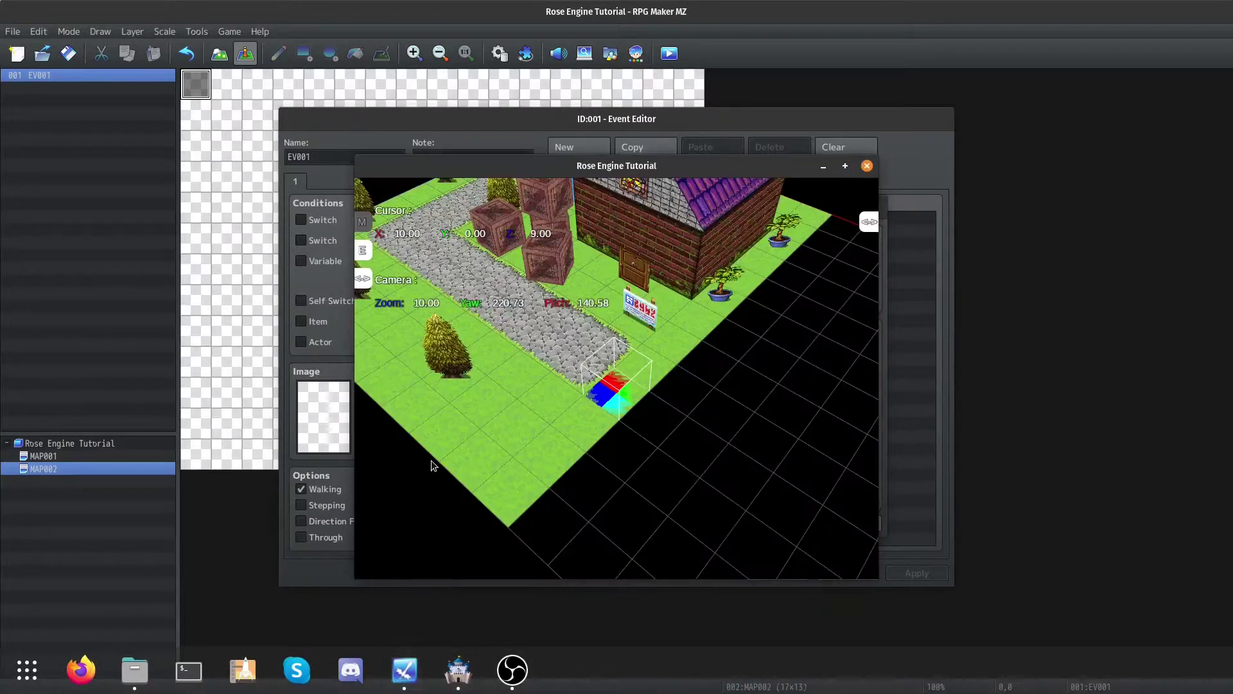
middle_drag(556, 320, 649, 236)
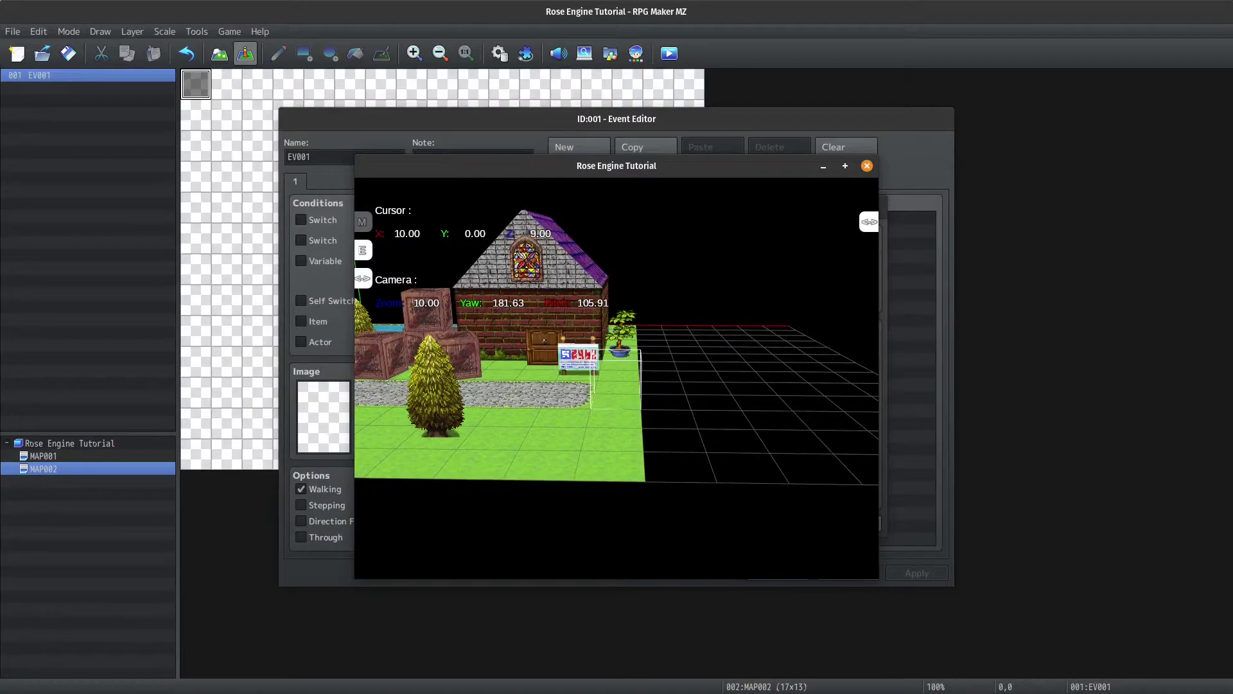
key(ctrl+alt+Down)
key(ctrl+alt+Up)
key(super)
click(410, 670)
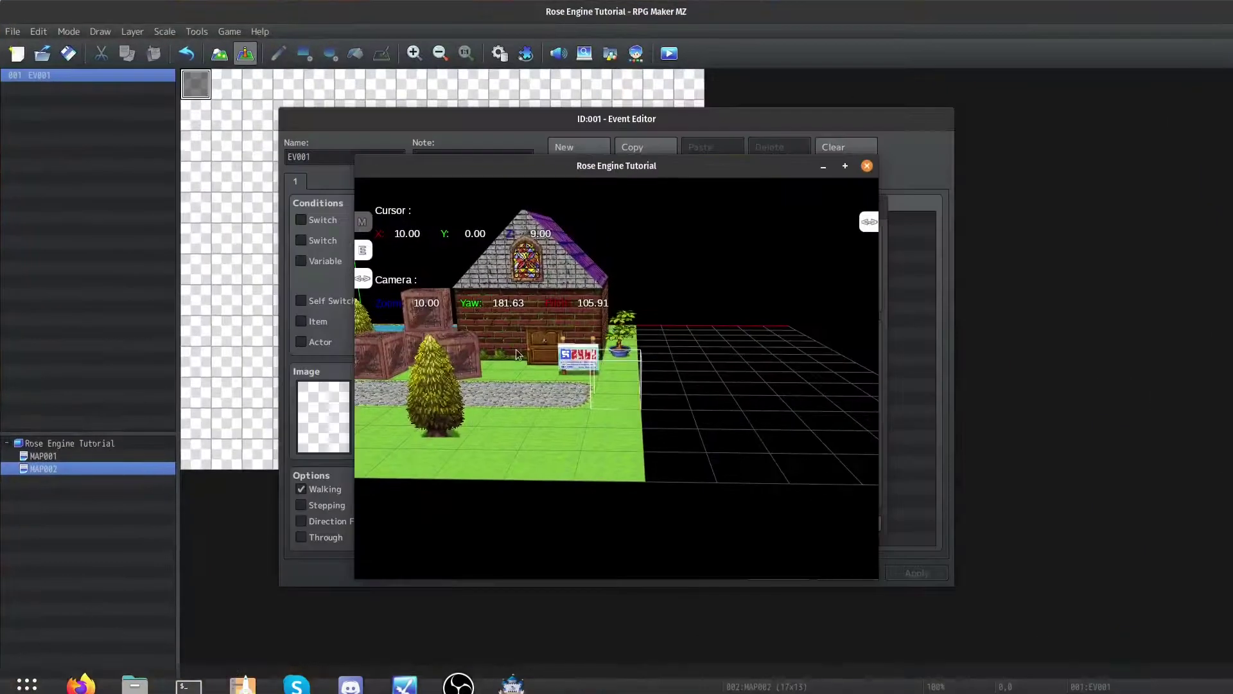
click(622, 113)
double_click(702, 434)
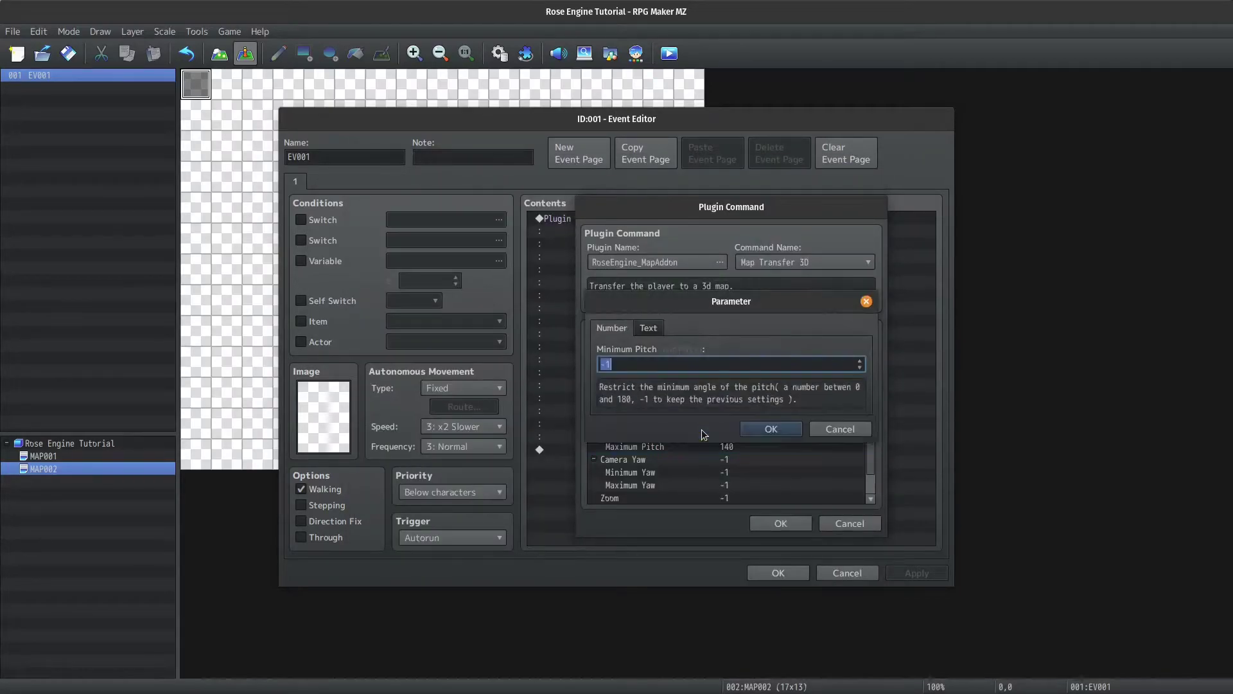
text(105)
key(Return)
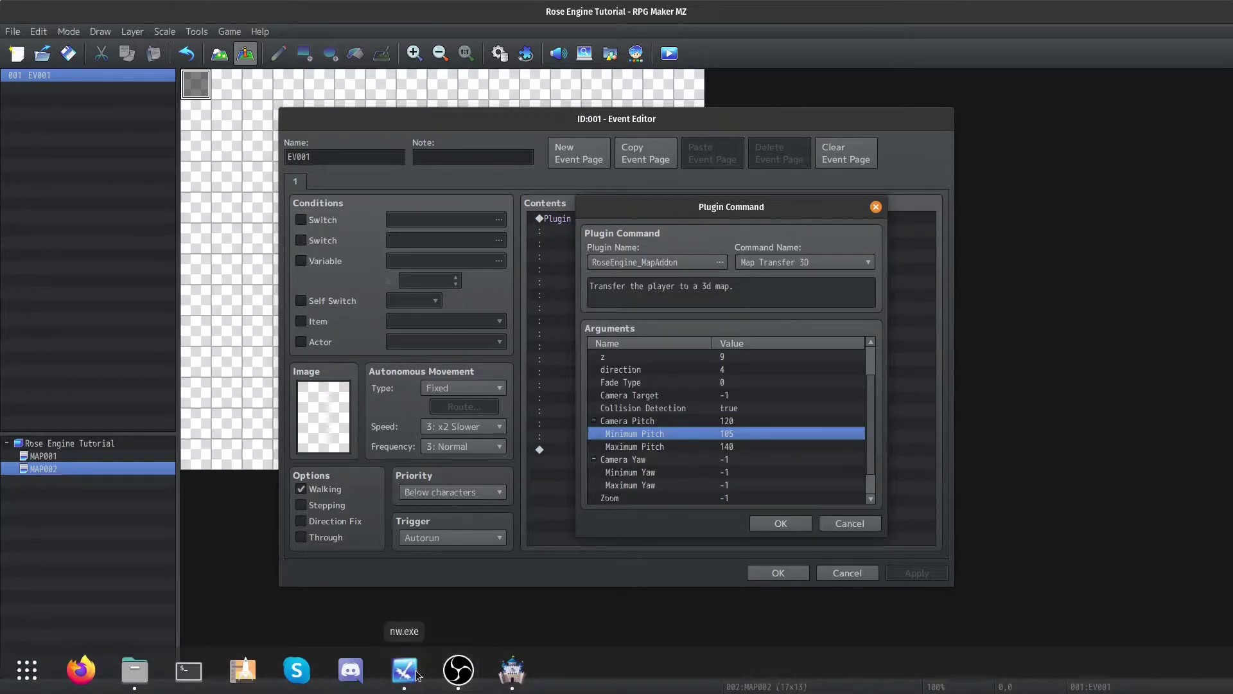
Step: Turn the 3D map to face the house front and set the Camera Yaw argument to 180
click(512, 670)
middle_drag(494, 344, 1218, 363)
scroll(617, 379, up, 3)
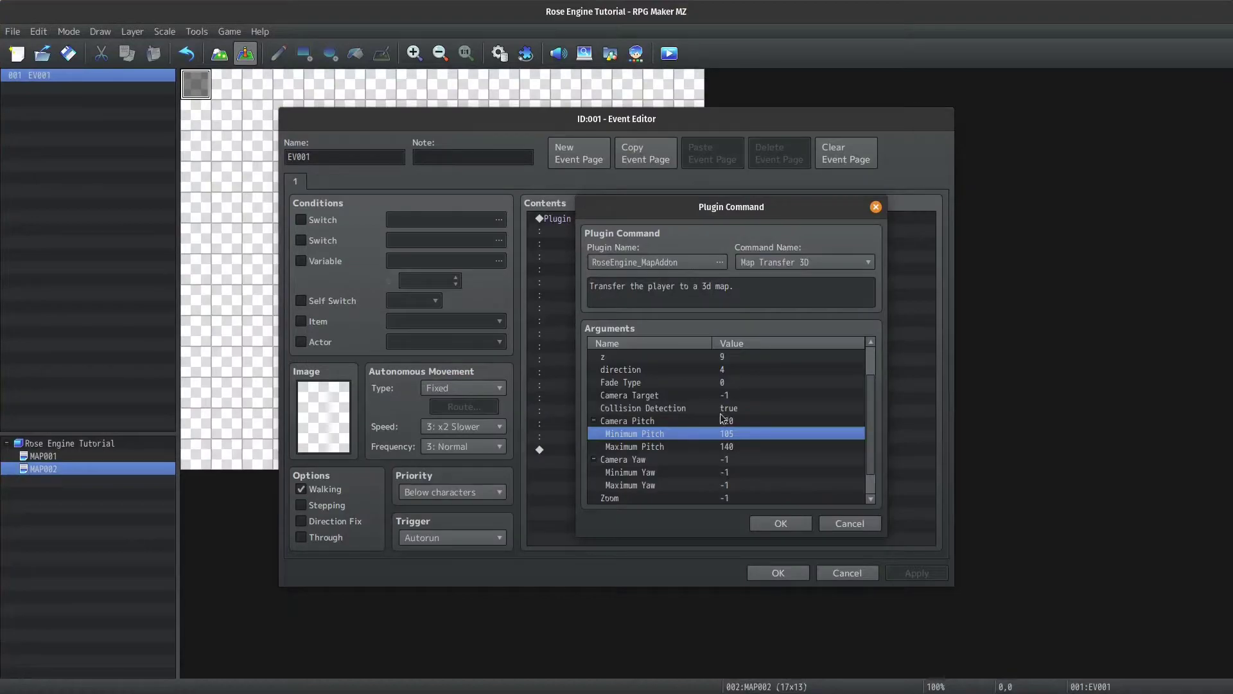
click(719, 449)
click(721, 462)
double_click(723, 463)
text(180)
key(Return)
Step: Rotate the 3D map to both sides to check the yaw limits and set the Minimum Yaw argument to 90
click(393, 680)
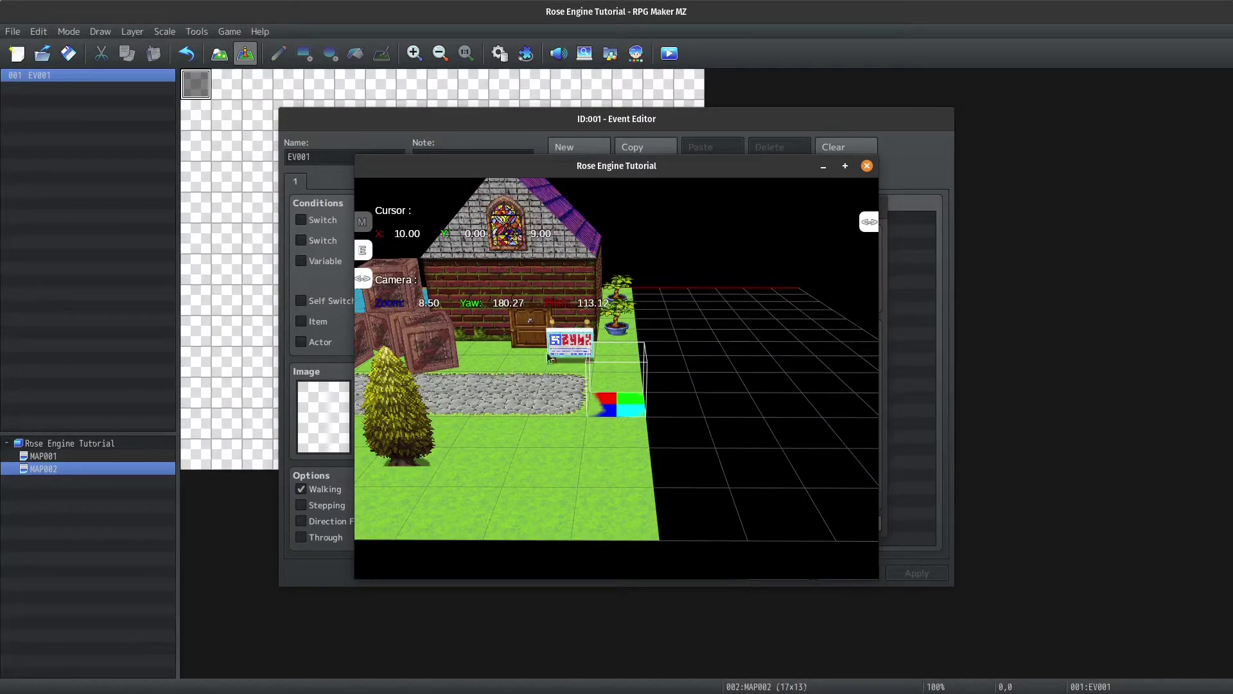
mouse_move(641, 341)
middle_down()
mouse_move(636, 353)
mouse_move(514, 354)
mouse_move(482, 342)
mouse_move(636, 341)
middle_up()
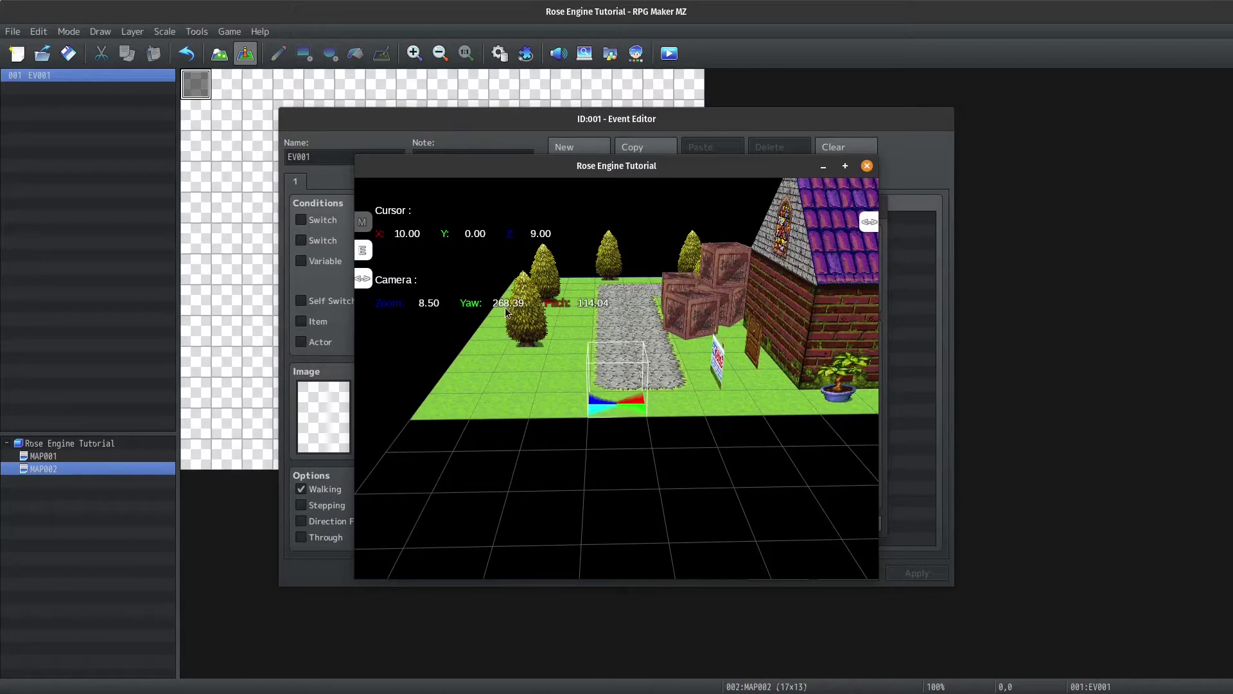
middle_drag(546, 356, 546, 355)
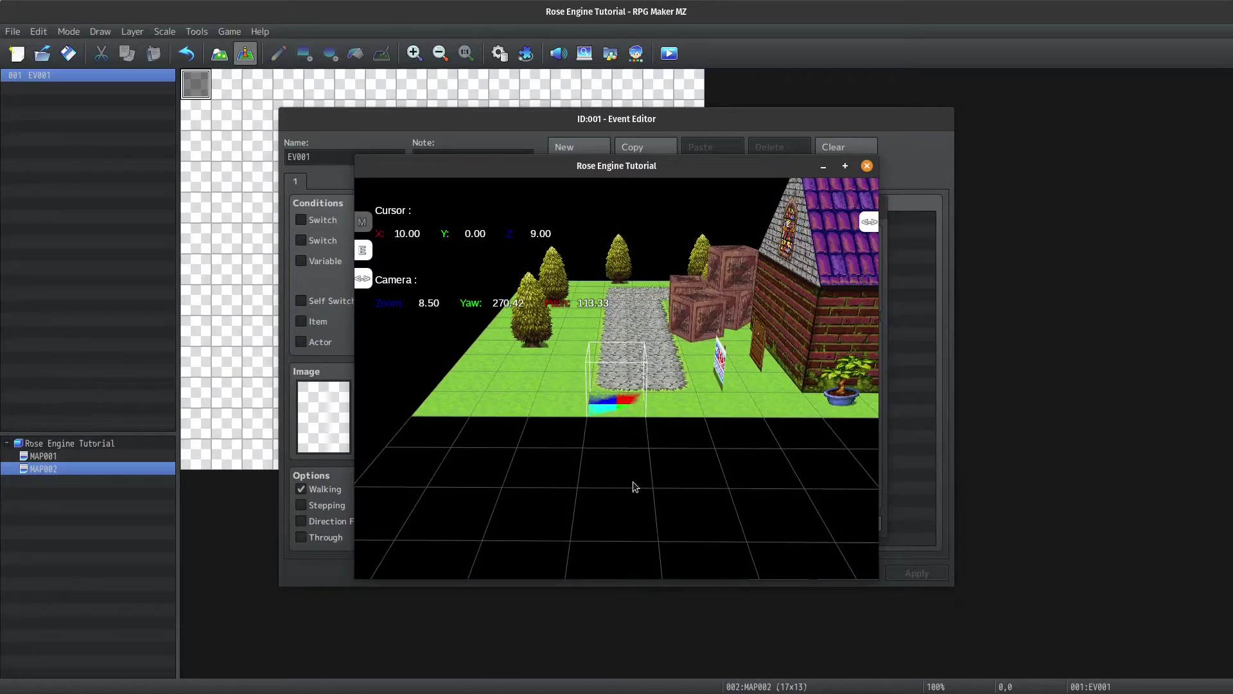
middle_drag(676, 405, 294, 402)
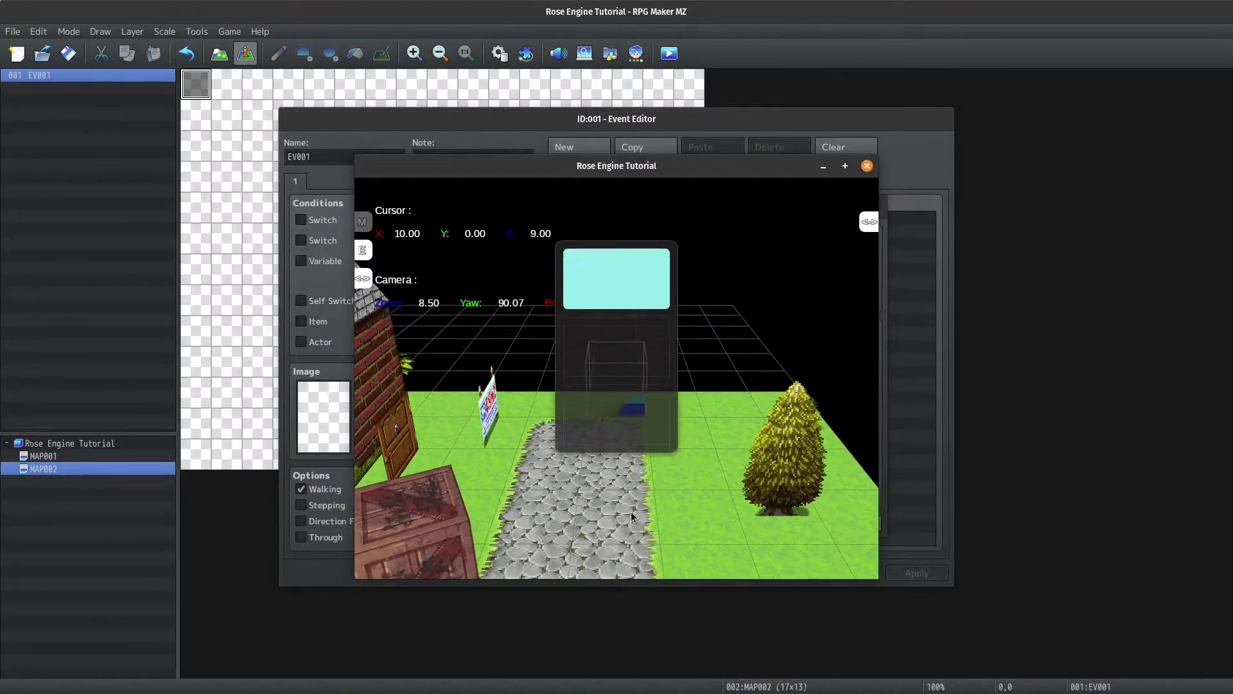
key(Escape)
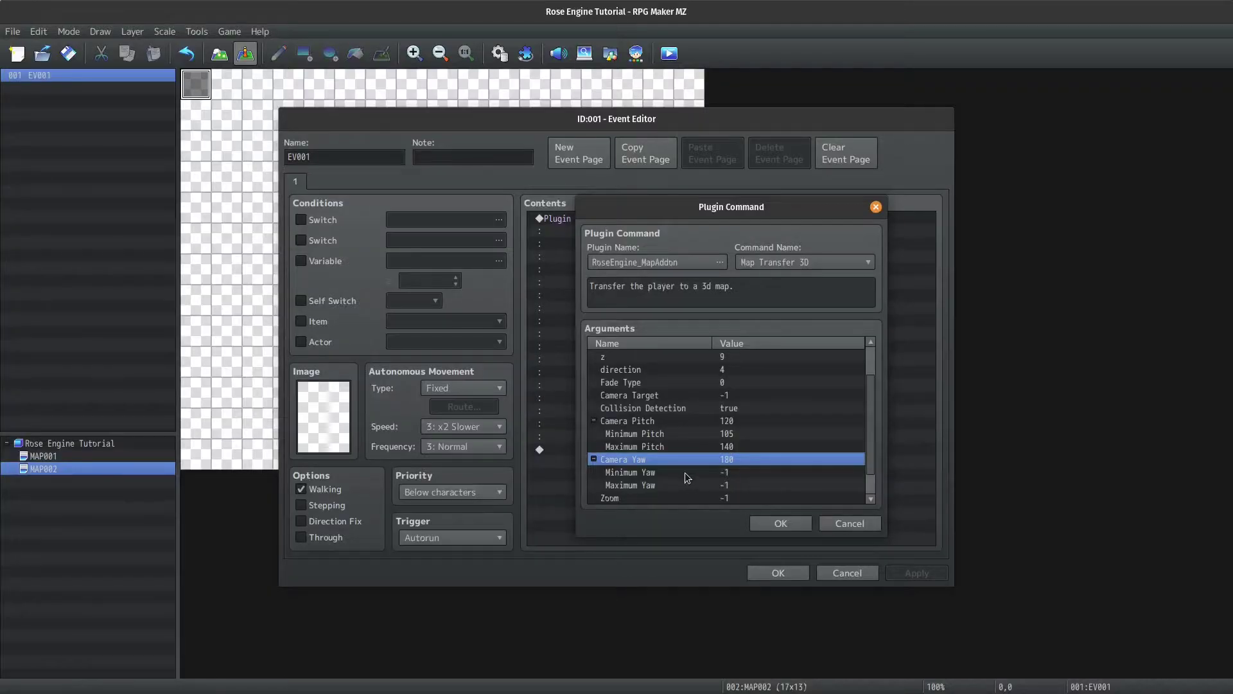
double_click(689, 474)
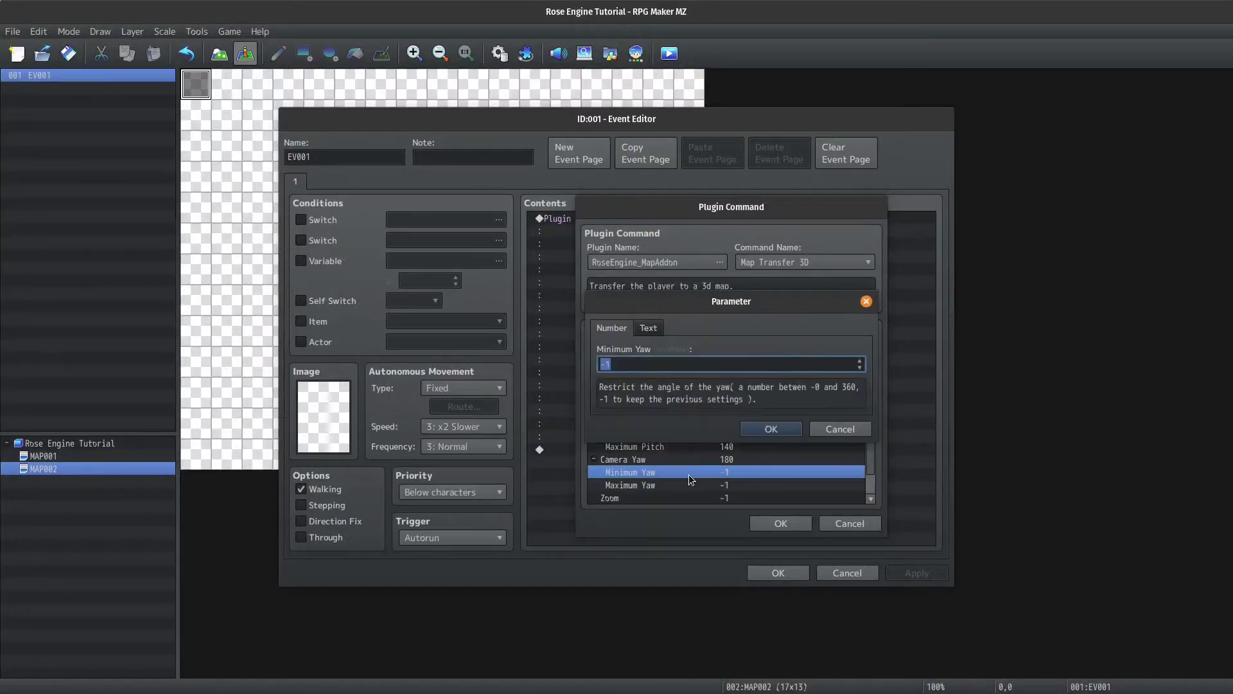
text(90)
key(Return)
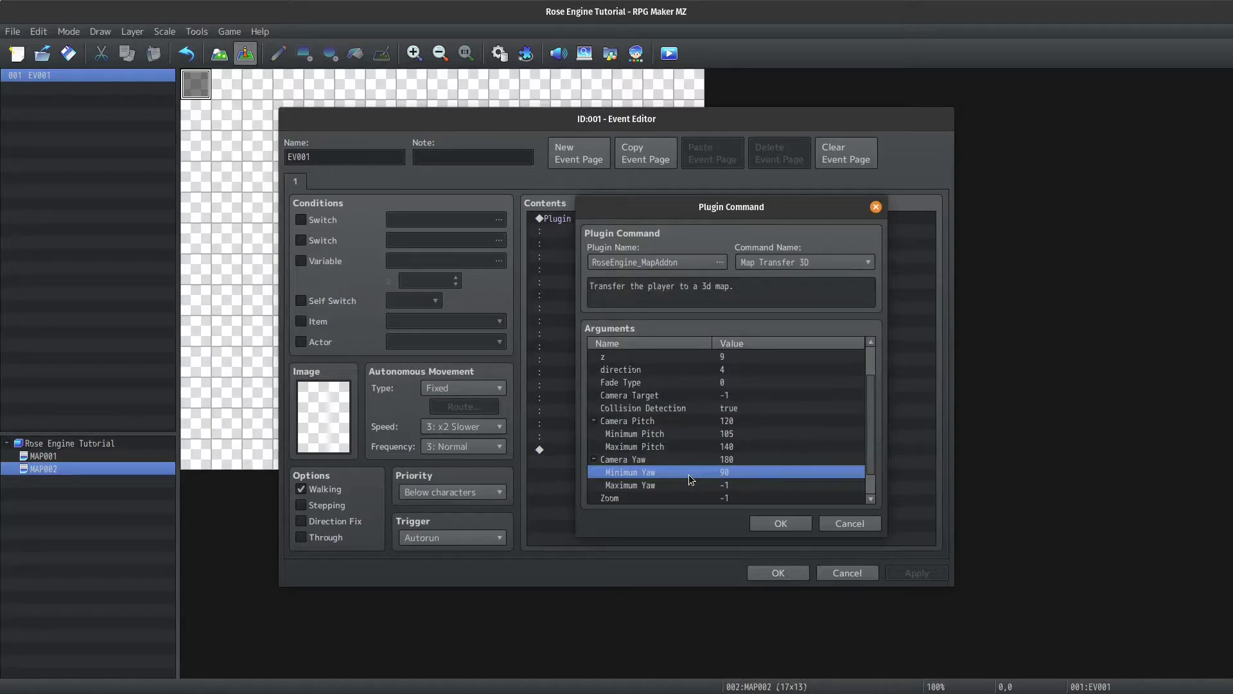
Step: Set the Maximum Yaw argument to 270 and rotate the 3D map to review the permitted yaw range
click(653, 484)
double_click(654, 484)
text(270)
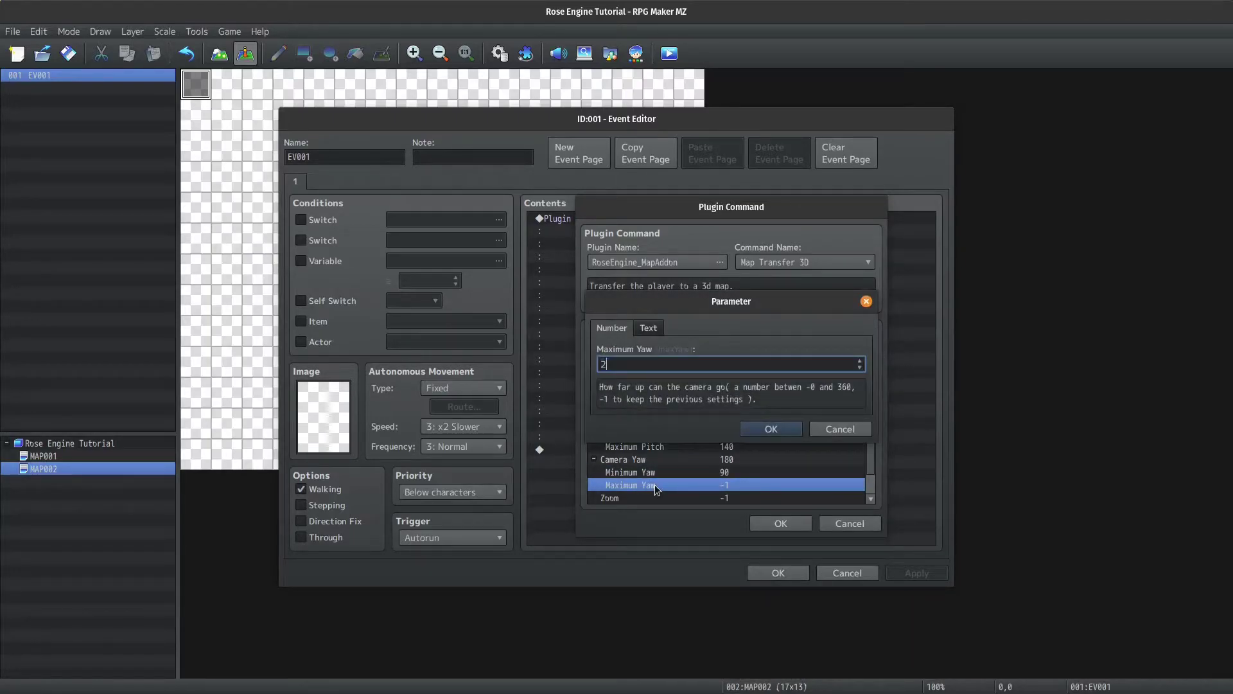
key(Return)
key(ctrl+super+Up)
mouse_move(287, 649)
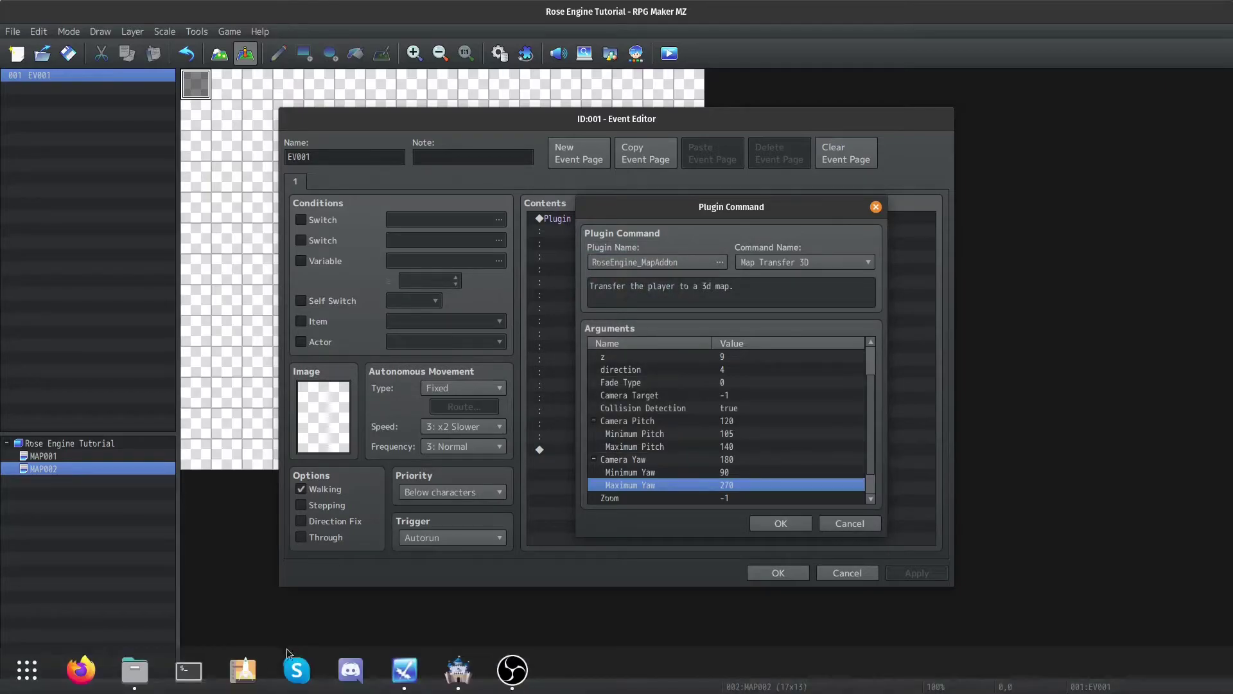
click(405, 670)
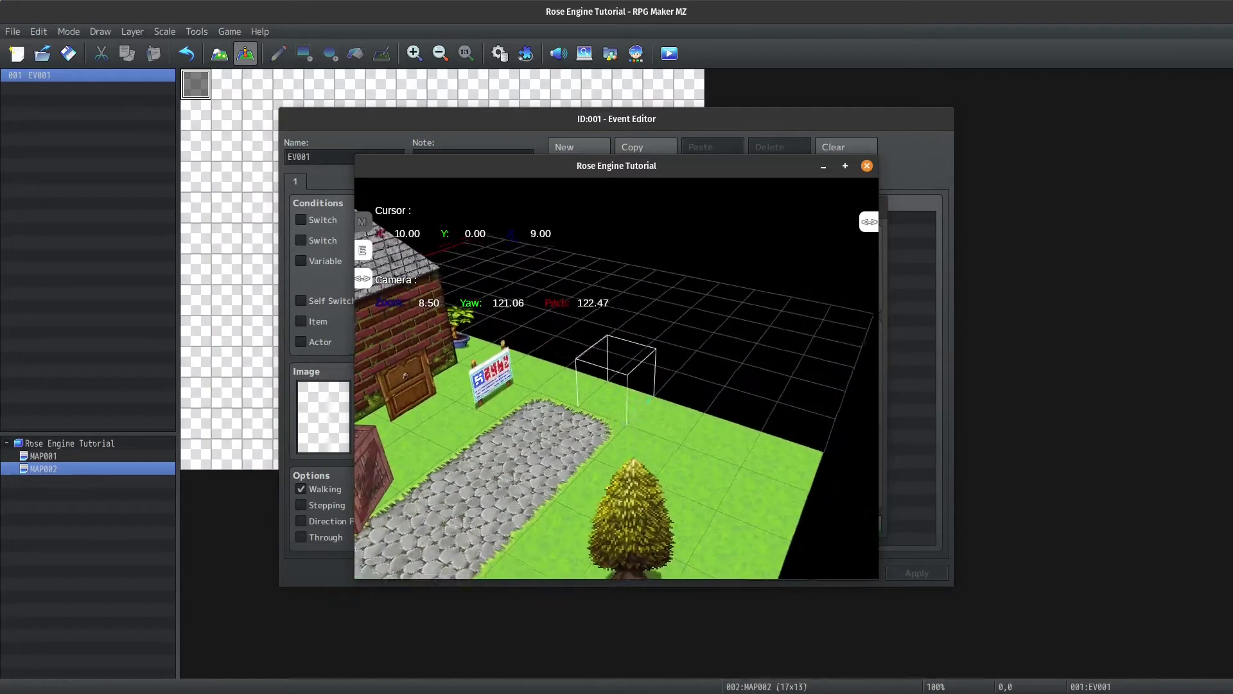
mouse_move(502, 383)
middle_down()
mouse_move(450, 386)
mouse_move(503, 384)
middle_up()
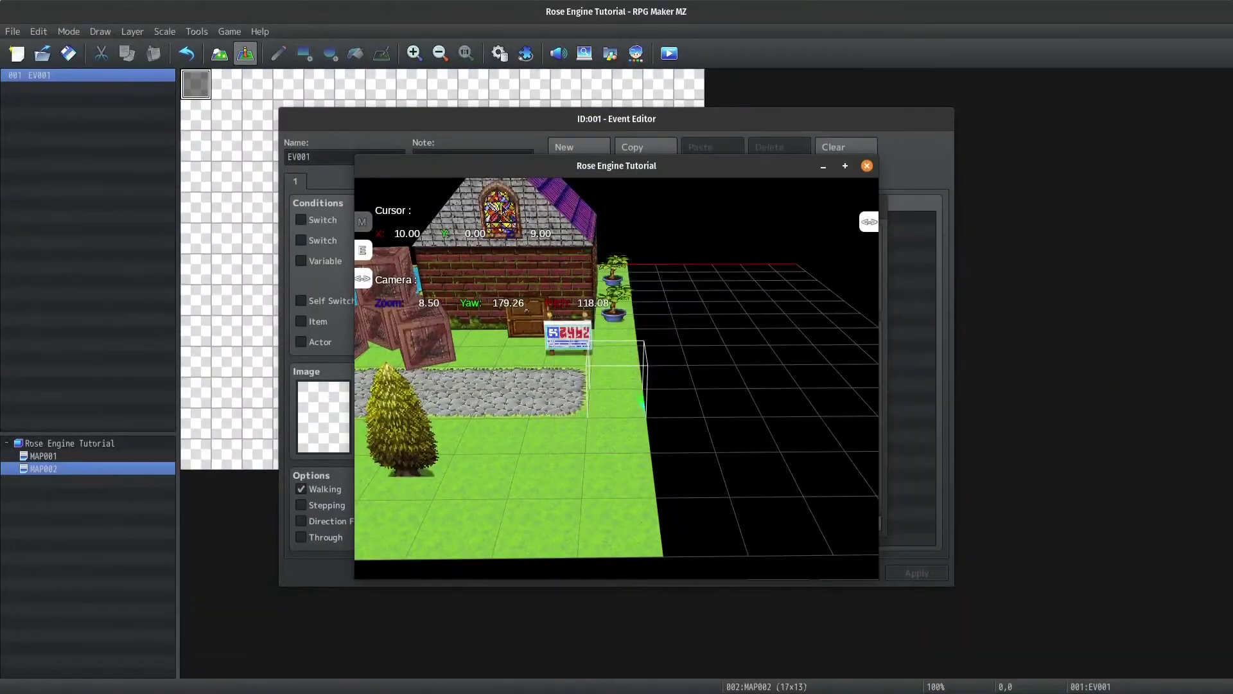
key(Escape)
Step: Zoom in on the 3D map to judge a suitable starting view and set the Zoom argument to 5
scroll(736, 463, down, 1)
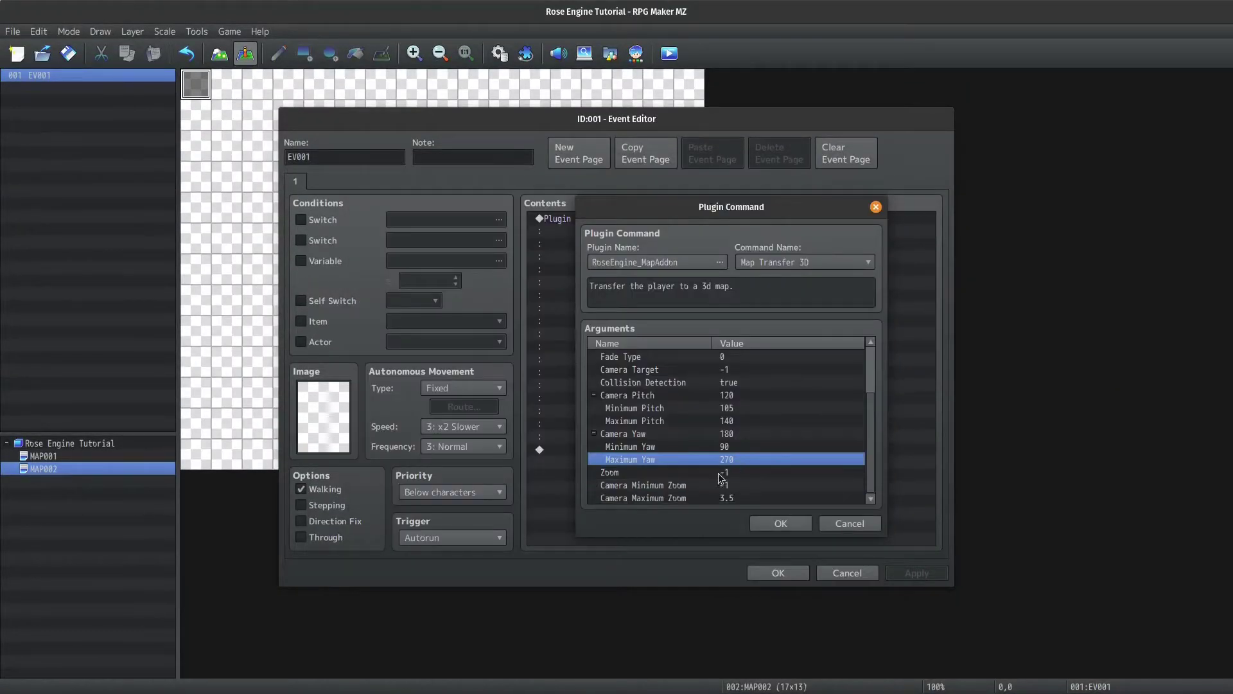
click(718, 472)
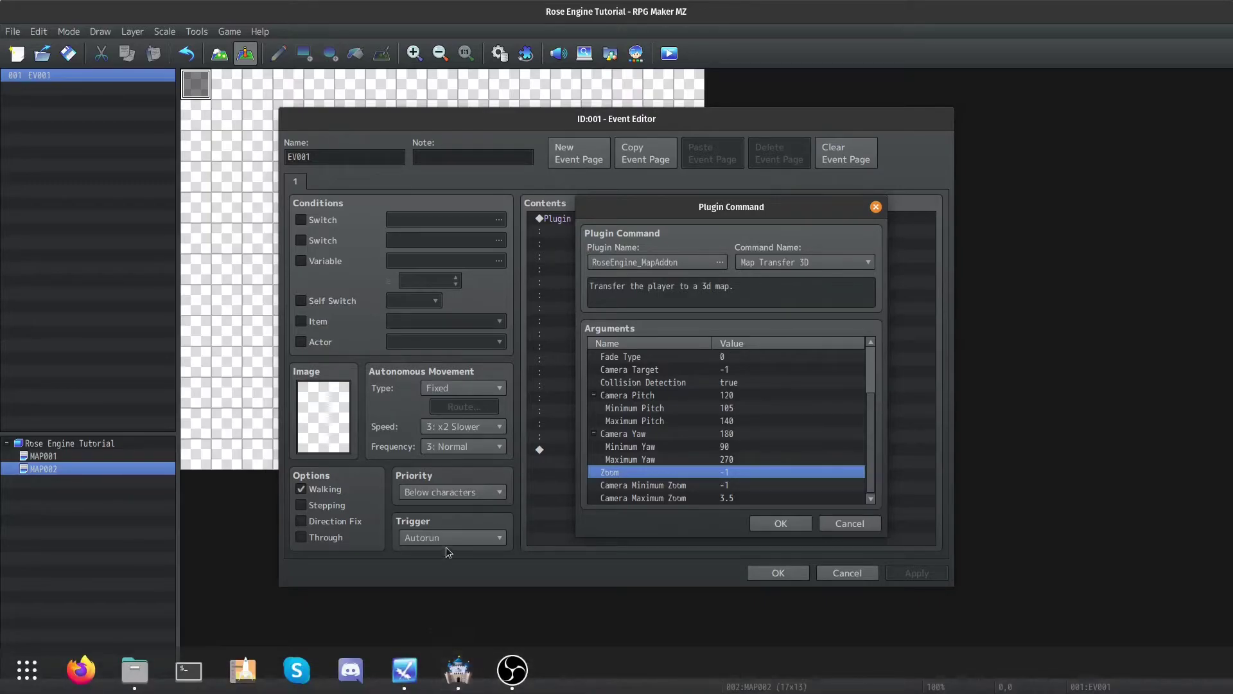
click(458, 670)
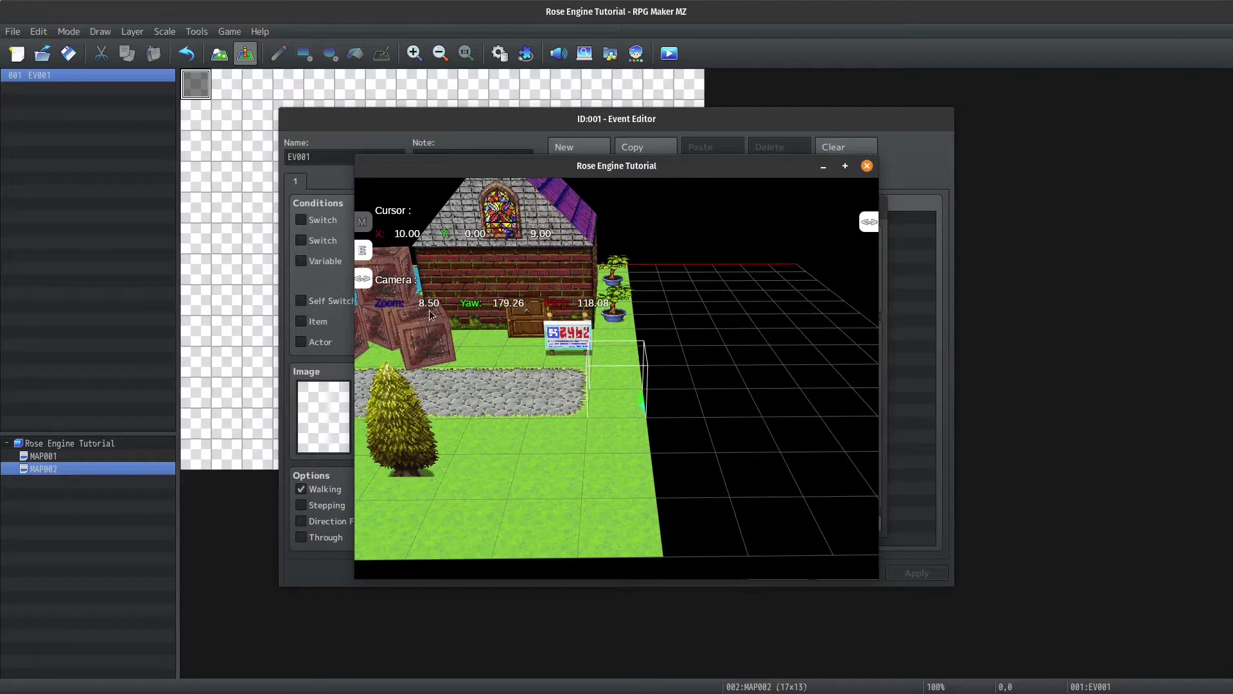
scroll(549, 373, up, 5)
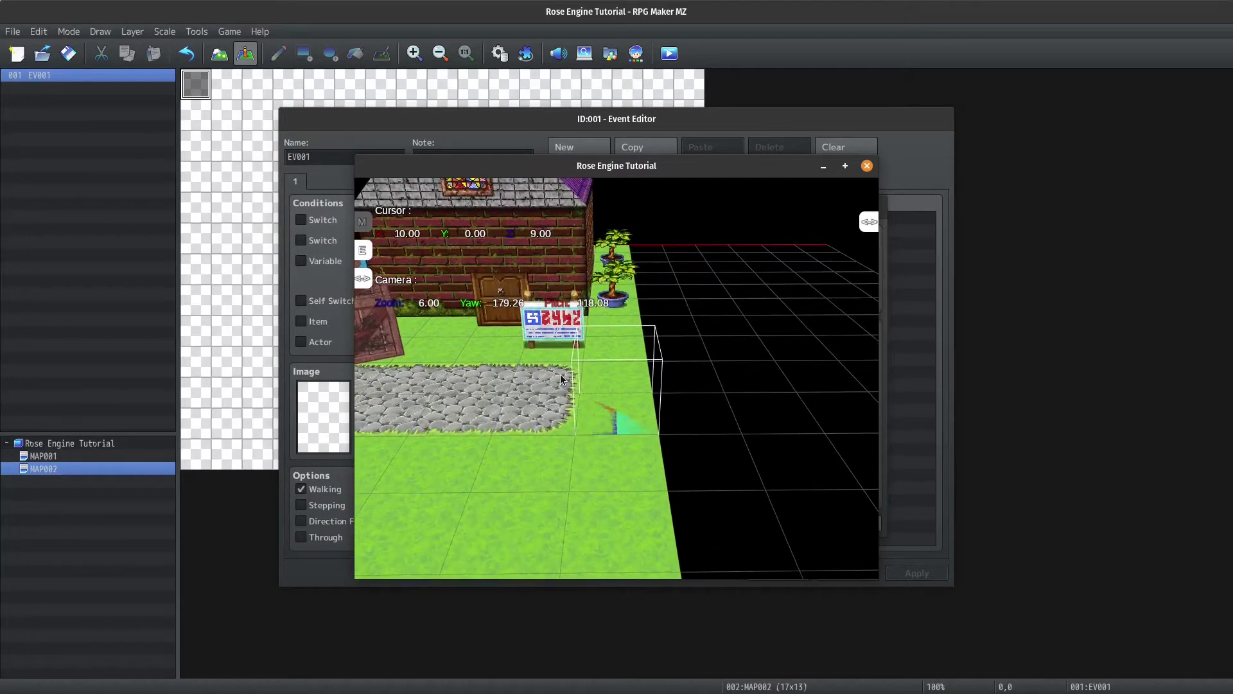
scroll(561, 379, up, 2)
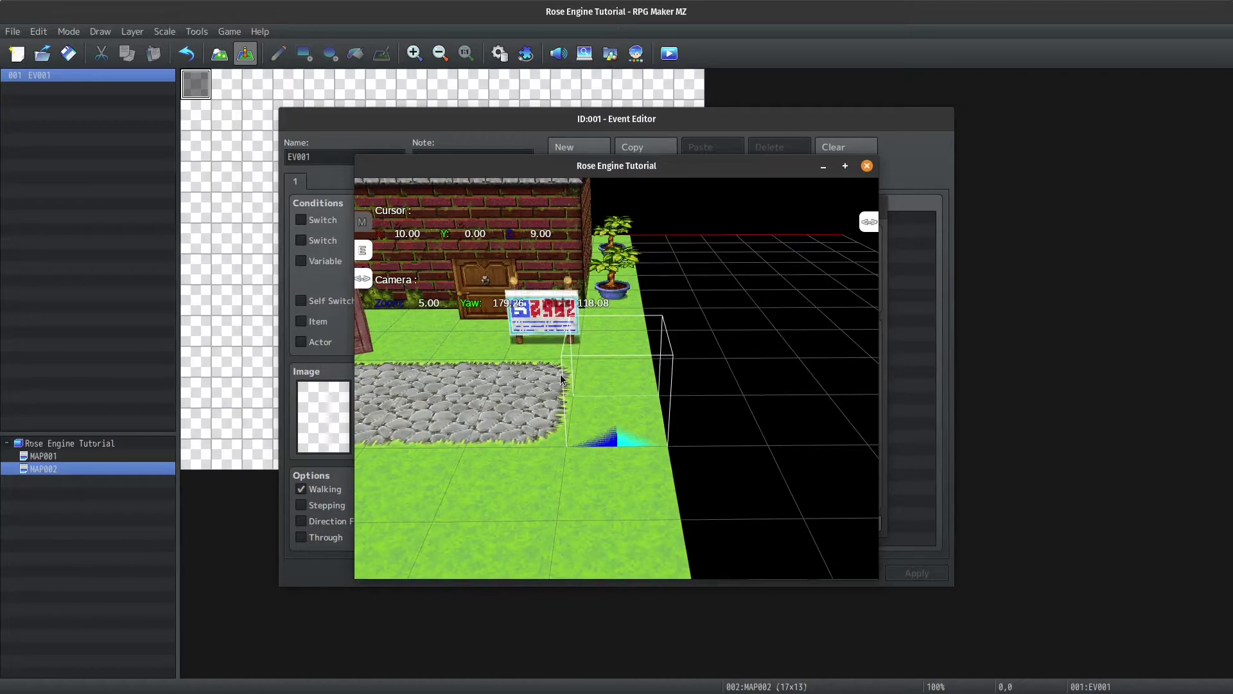
click(660, 125)
double_click(700, 474)
text(5)
key(Return)
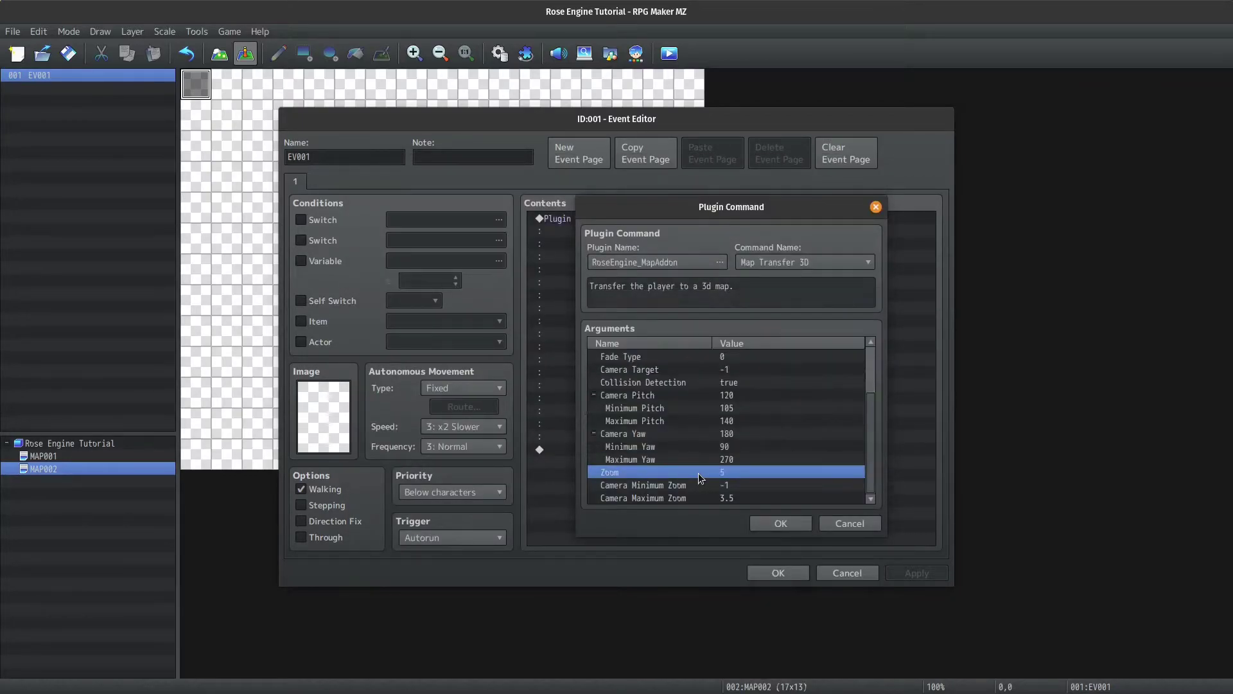
Step: Zoom the 3D map in closer to judge the nearest acceptable view and set the Camera Minimum Zoom argument to 4
click(404, 684)
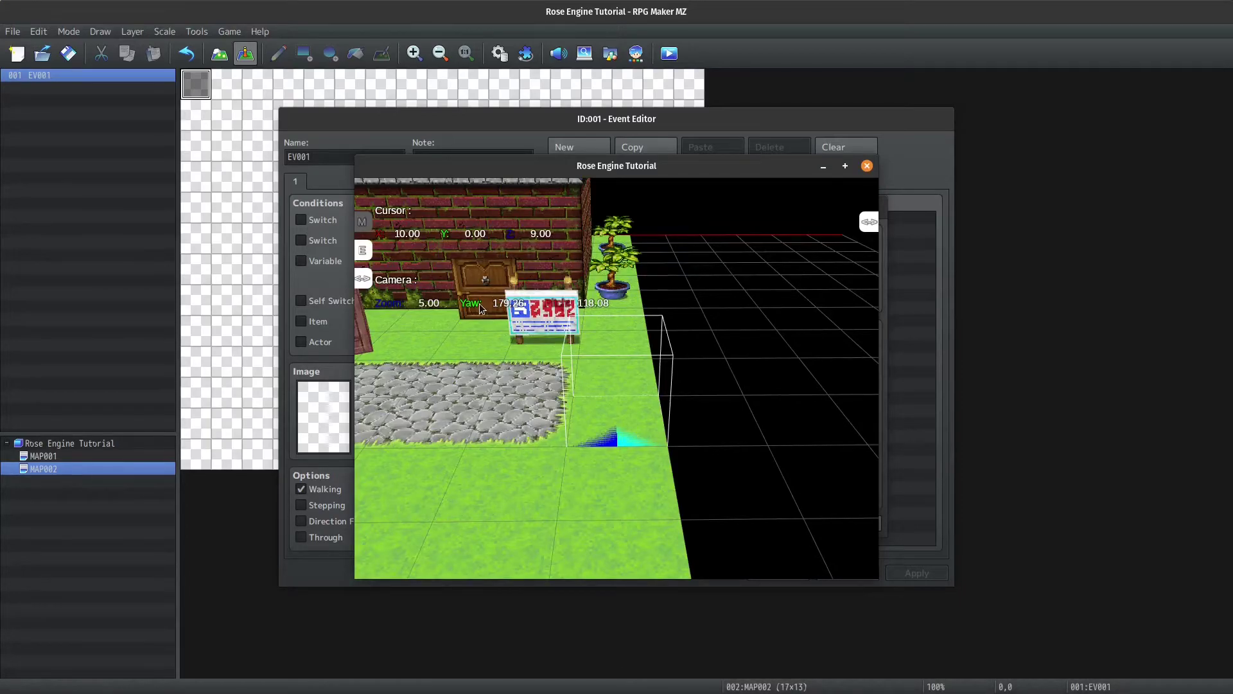
scroll(573, 386, up, 1)
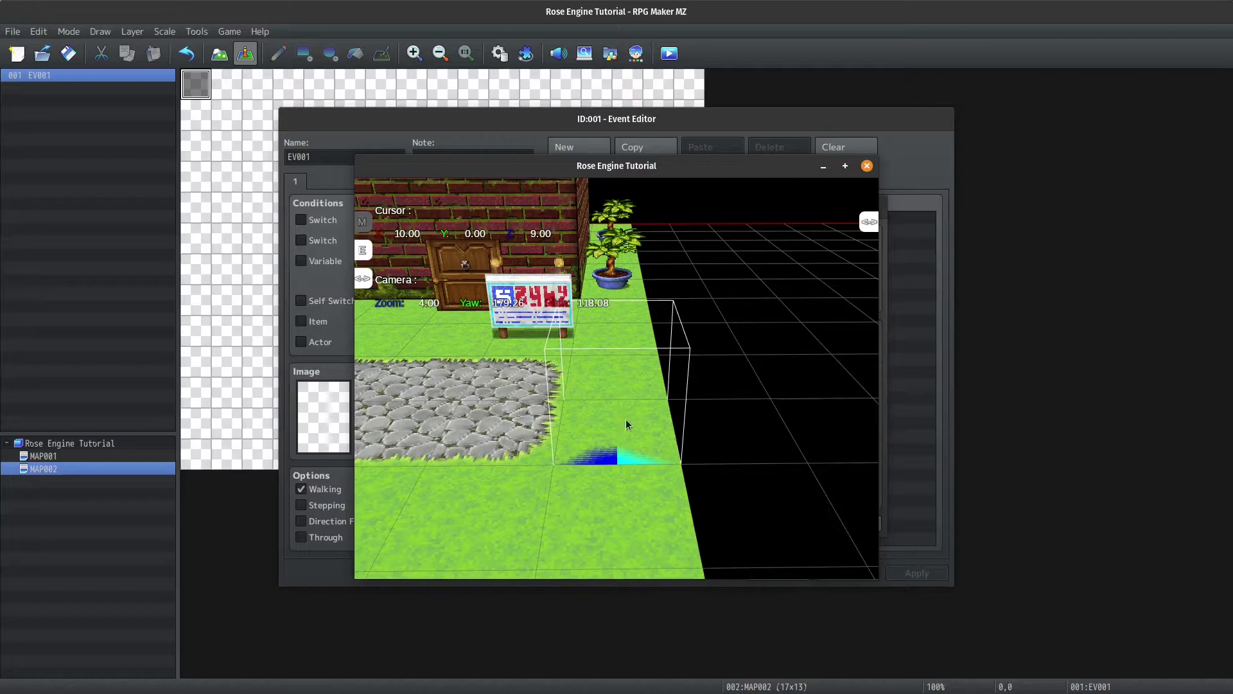
click(893, 292)
click(721, 487)
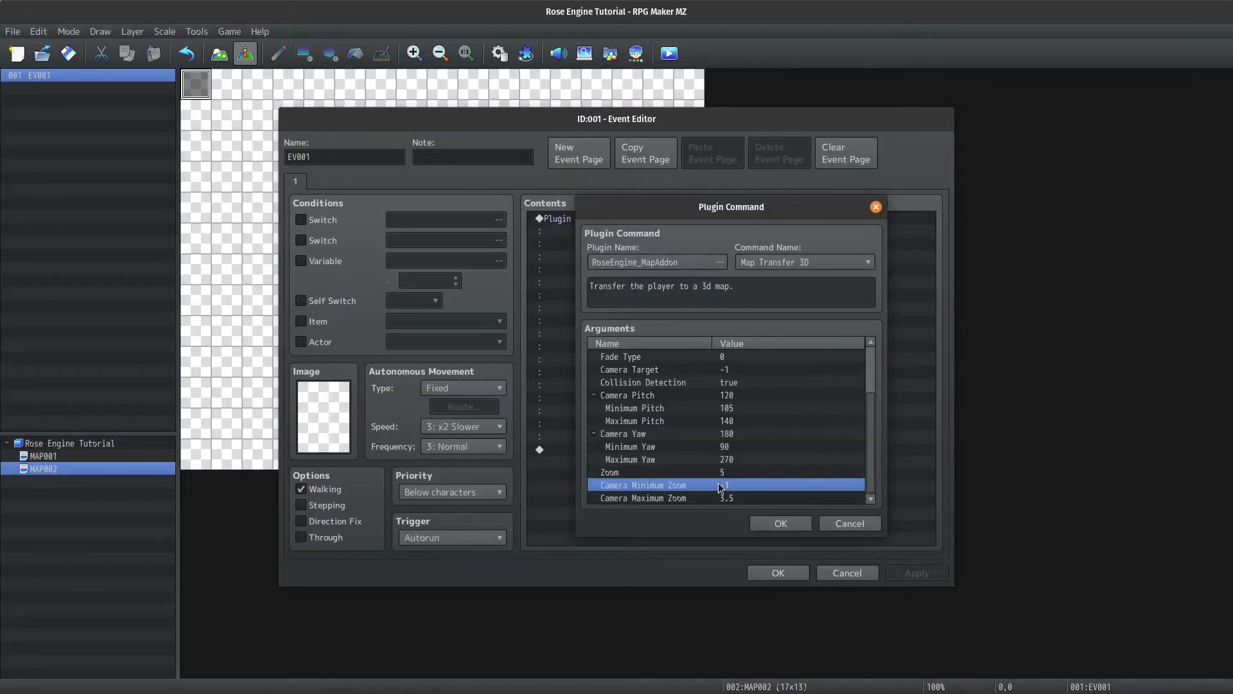
double_click(718, 486)
text(4)
key(Return)
Step: Zoom the 3D map out to judge the farthest view, set the Camera Maximum Zoom argument to 8, and apply the plugin command to the event
click(406, 670)
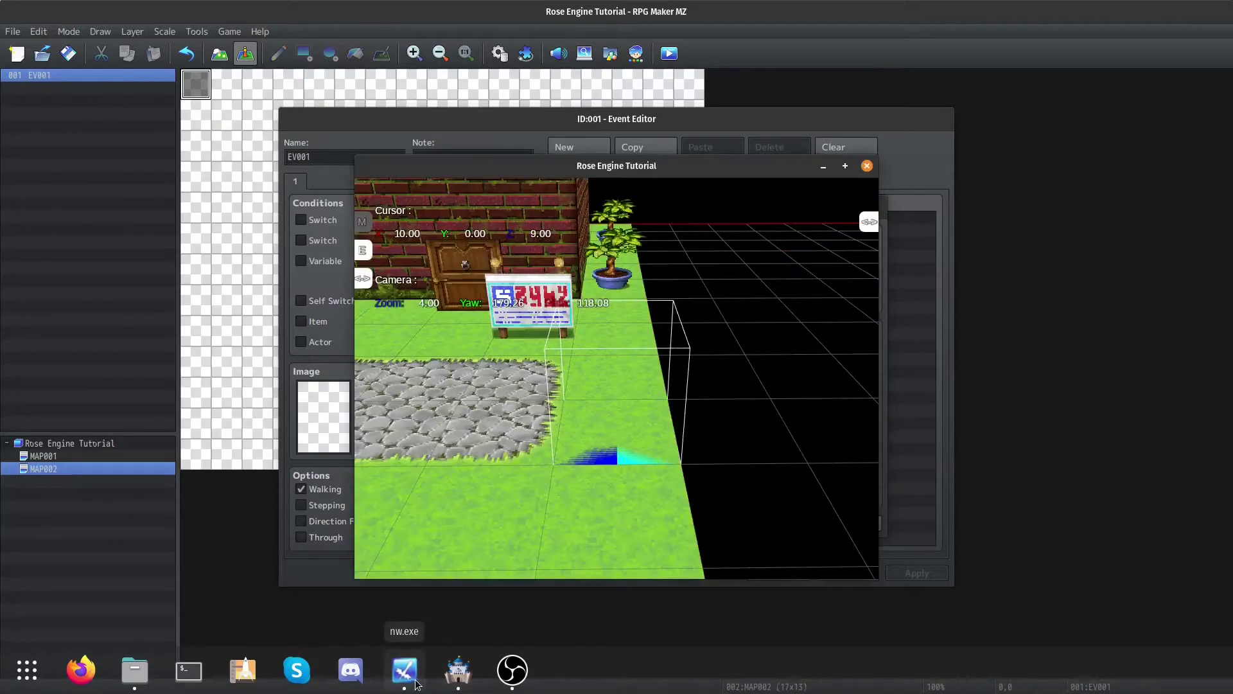
scroll(525, 434, down, 7)
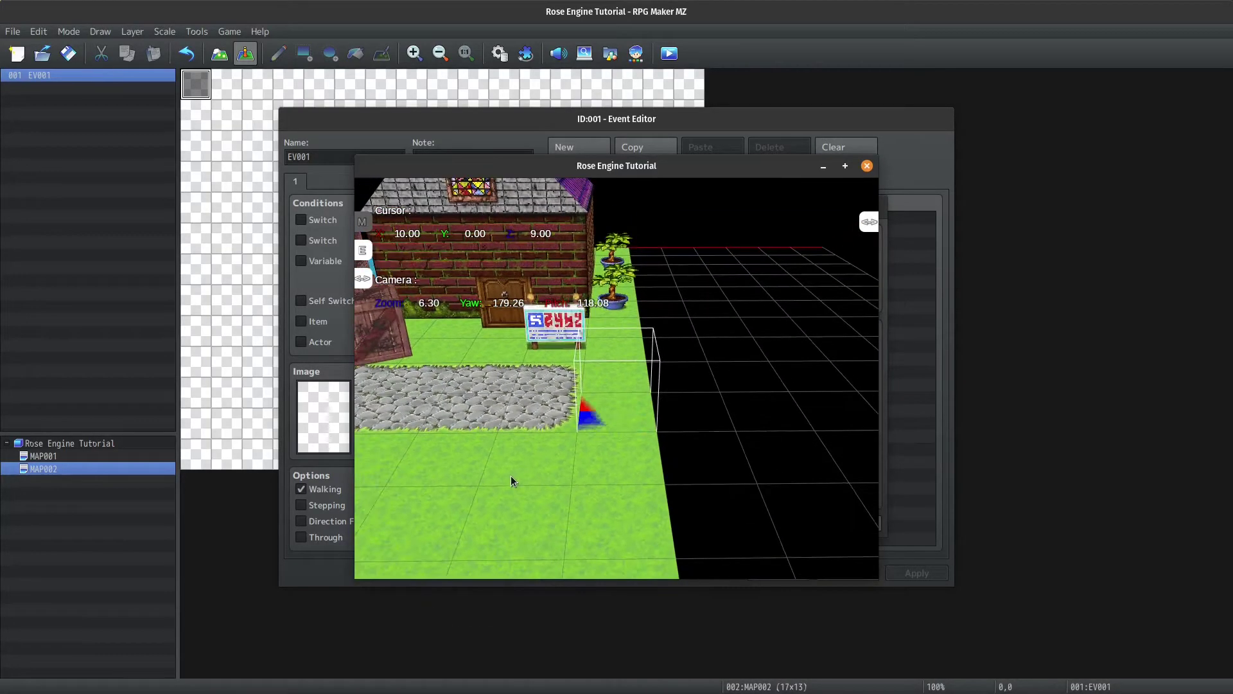
scroll(506, 489, down, 2)
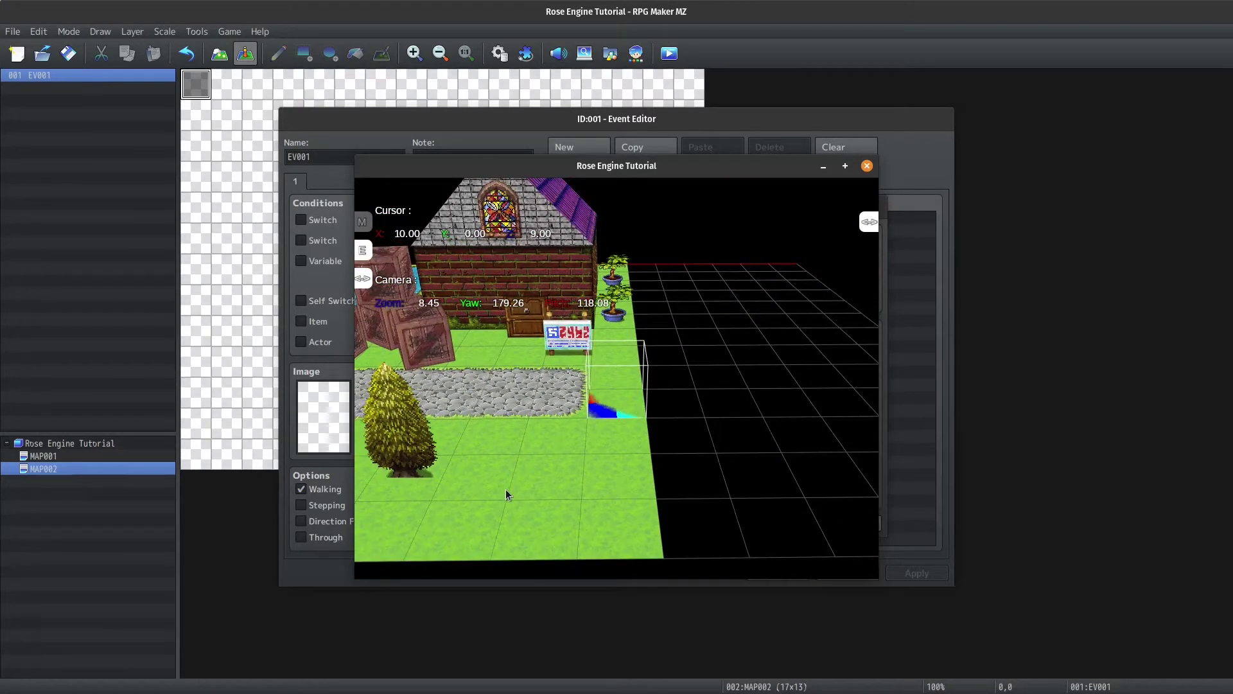
scroll(506, 488, down, 1)
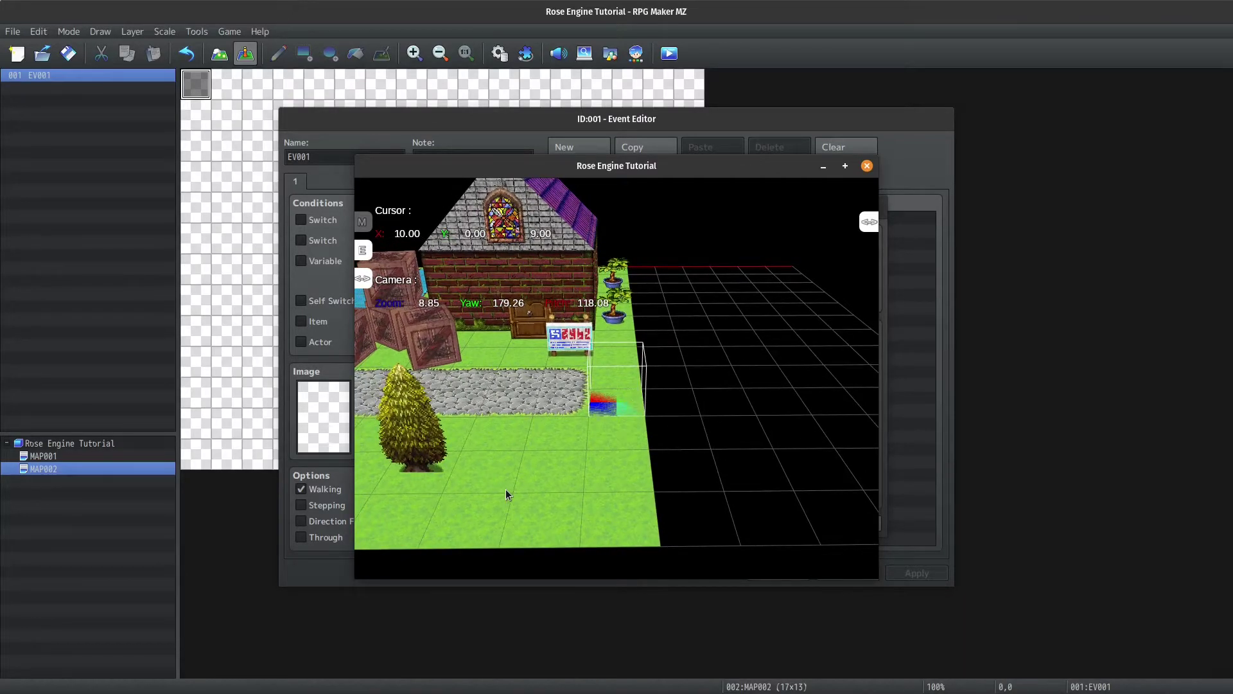
scroll(506, 488, up, 2)
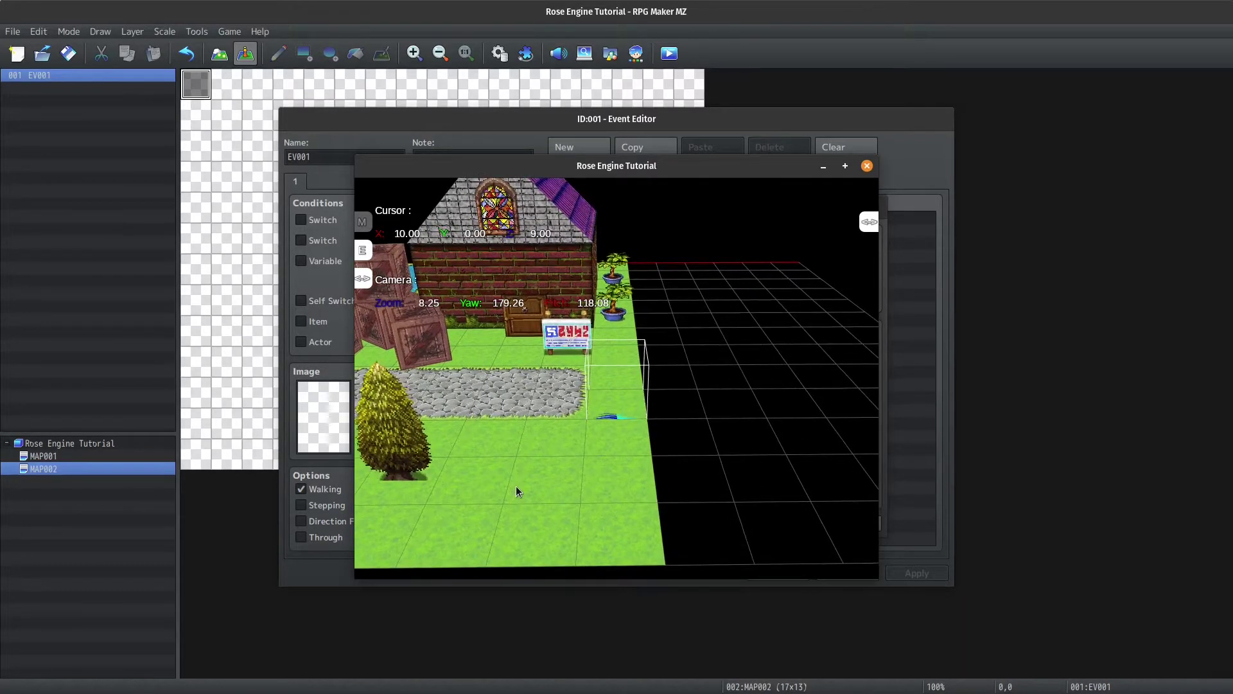
scroll(516, 487, up, 1)
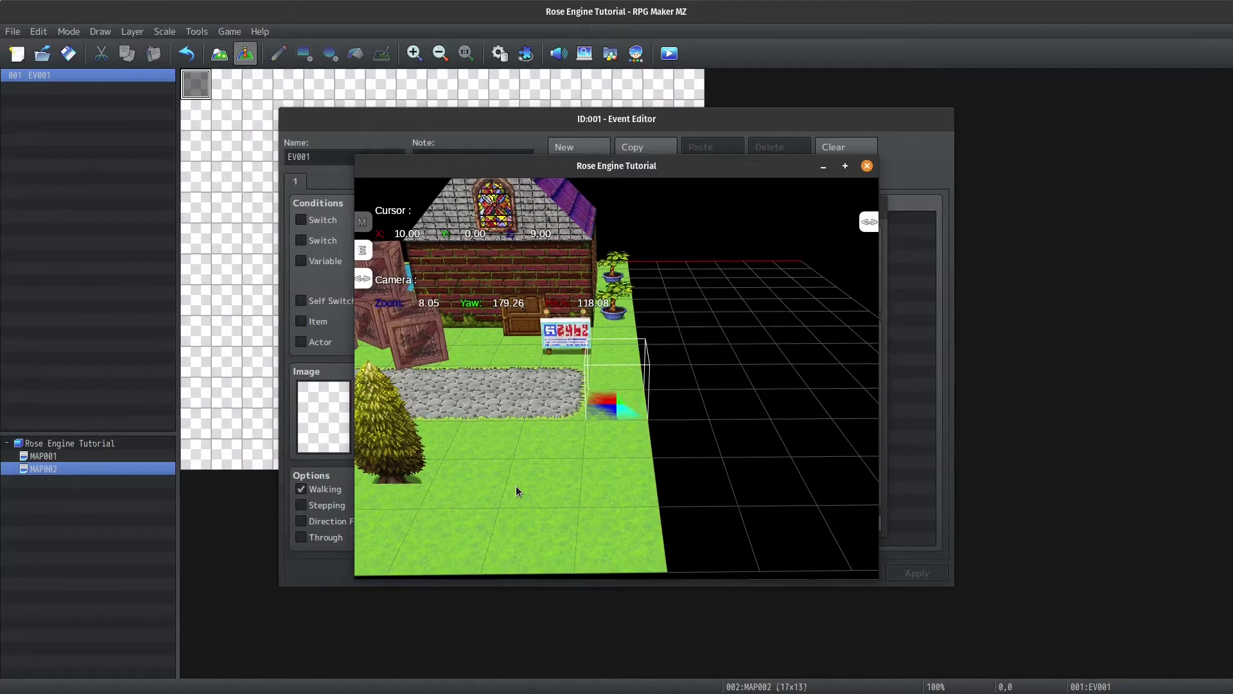
click(895, 320)
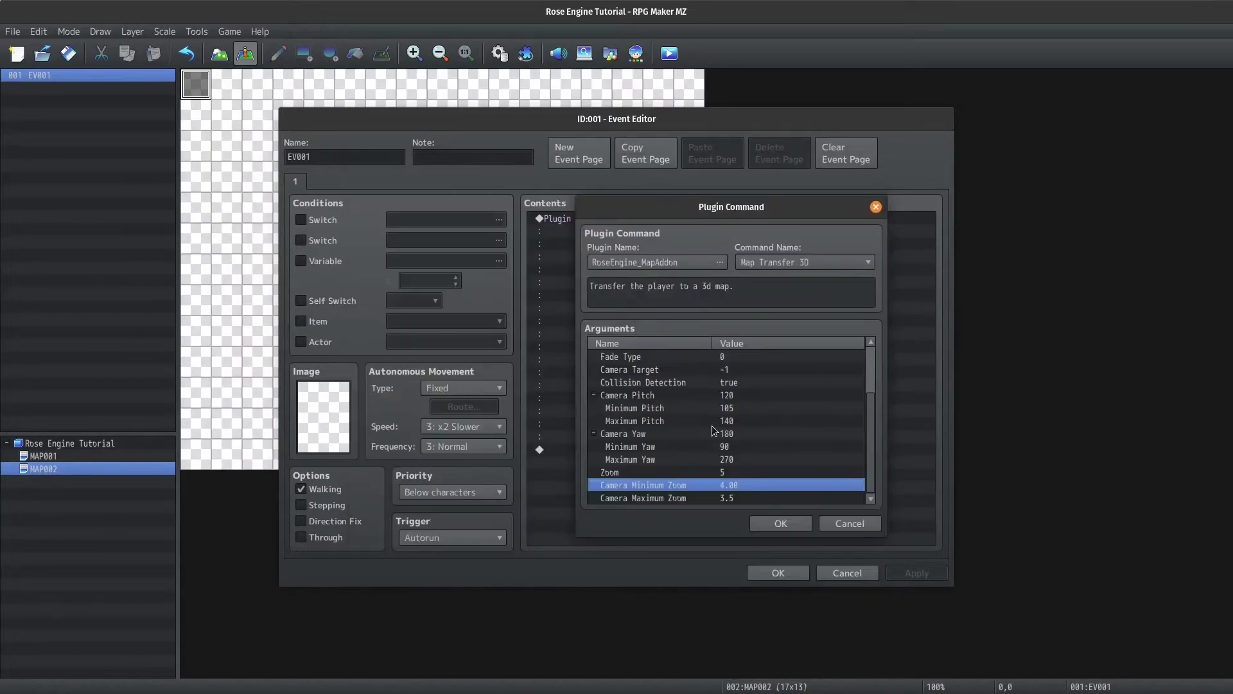
double_click(715, 499)
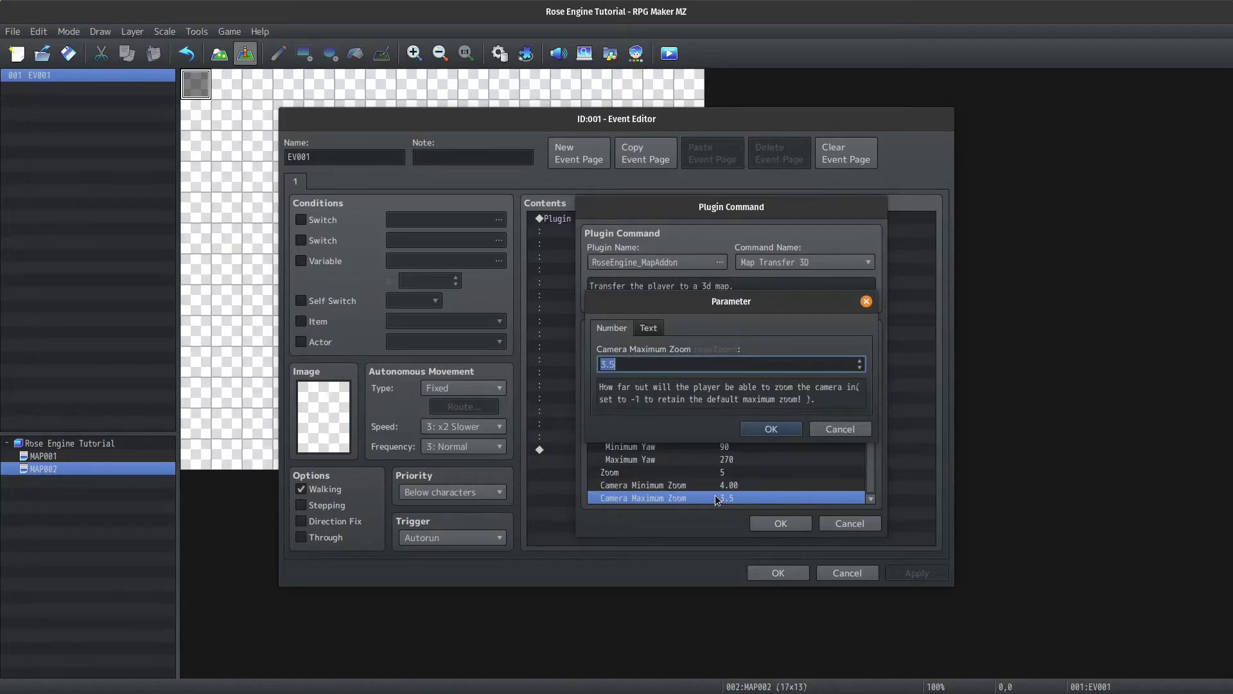
text(8)
key(Return)
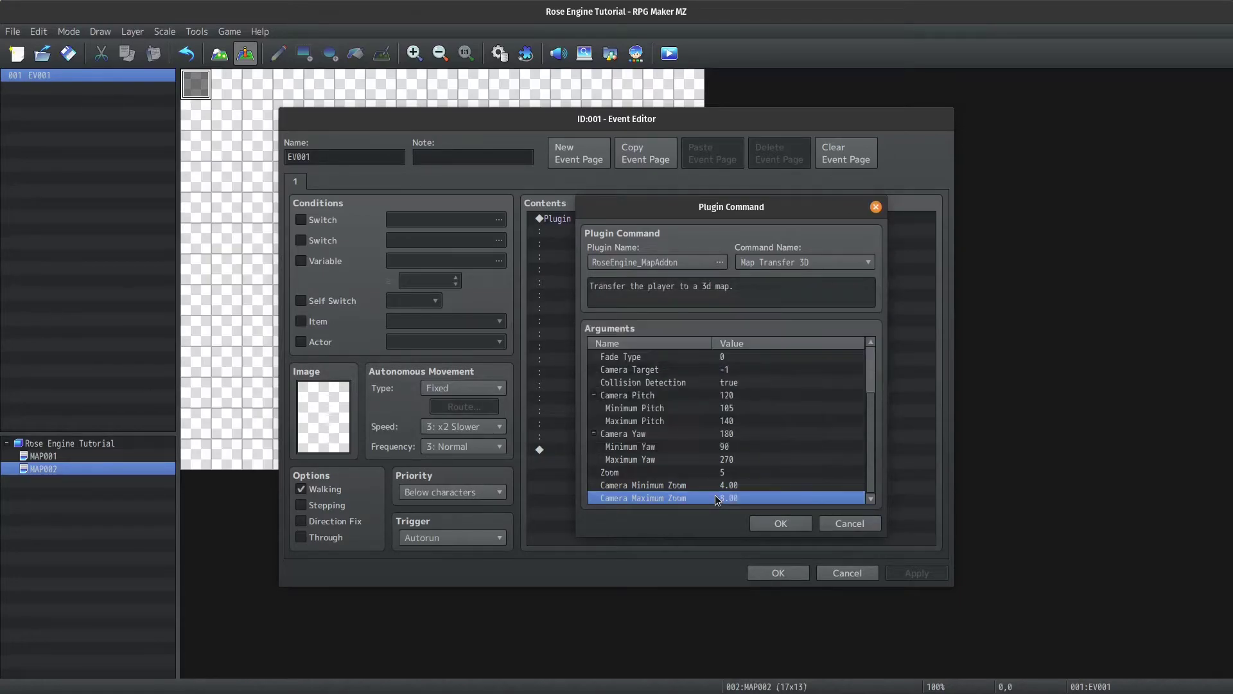
click(796, 523)
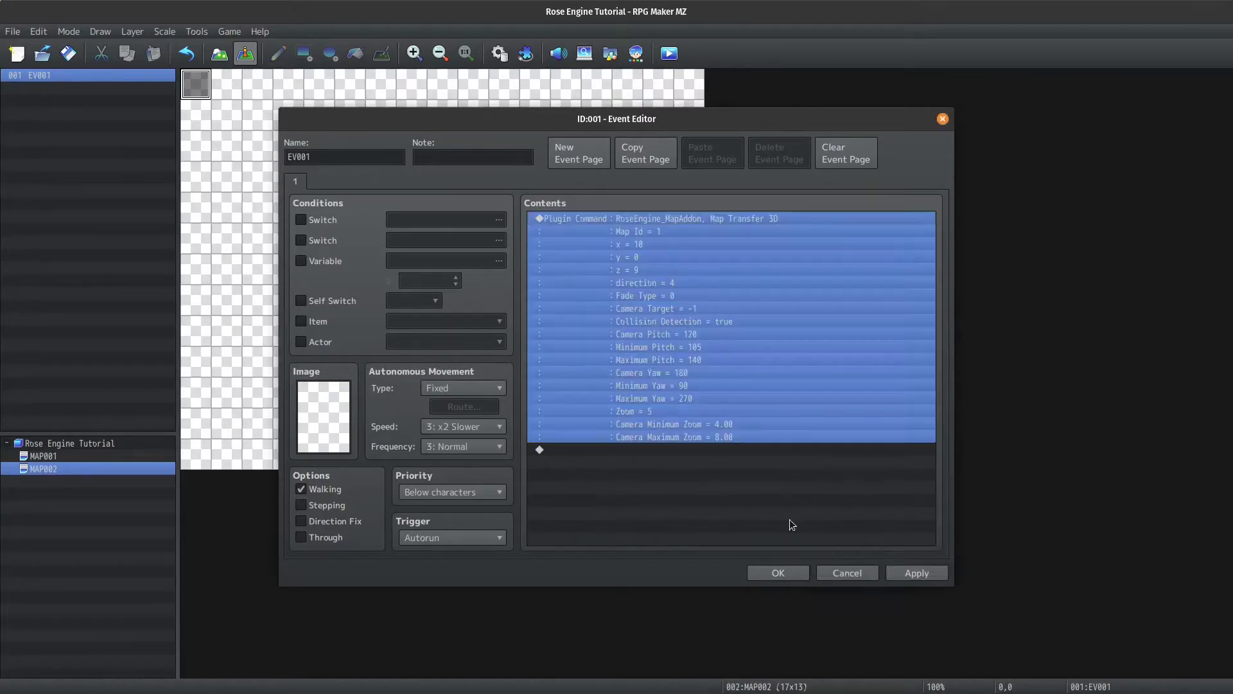
click(914, 571)
Step: Reopen the Map Transfer 3D command to review its arguments, and save and close the event
double_click(646, 219)
scroll(724, 448, down, 2)
scroll(724, 448, down, 3)
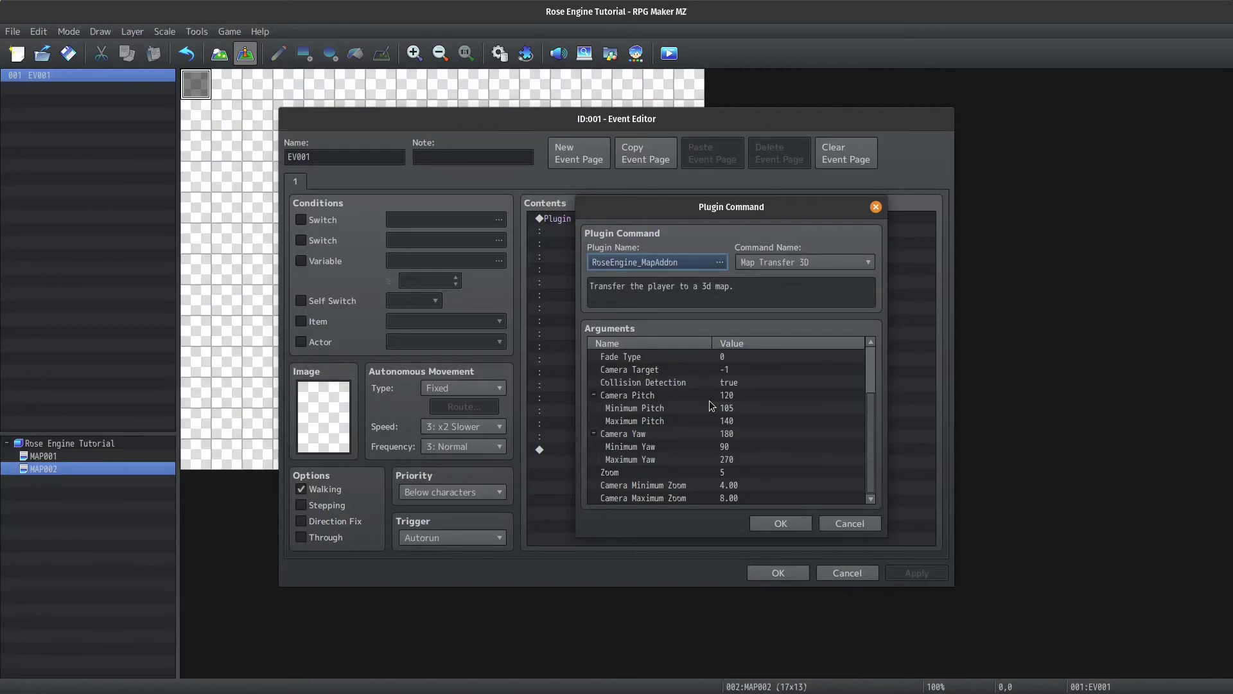
click(775, 523)
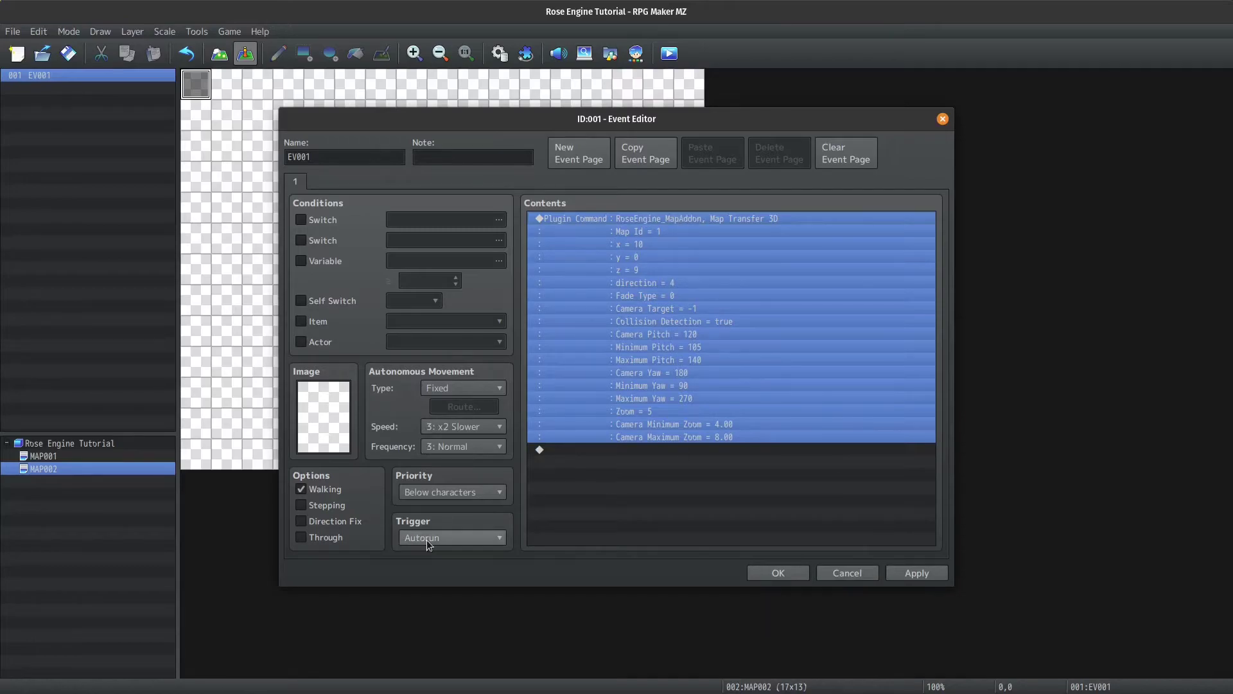
click(327, 158)
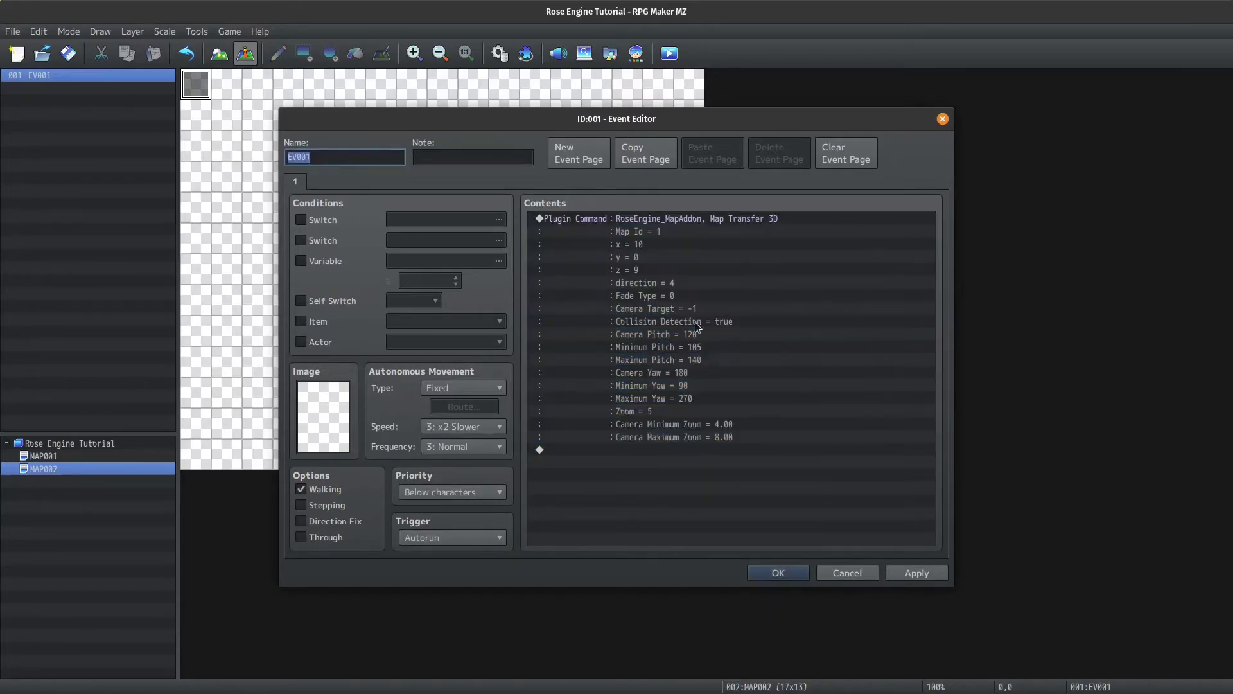
click(777, 573)
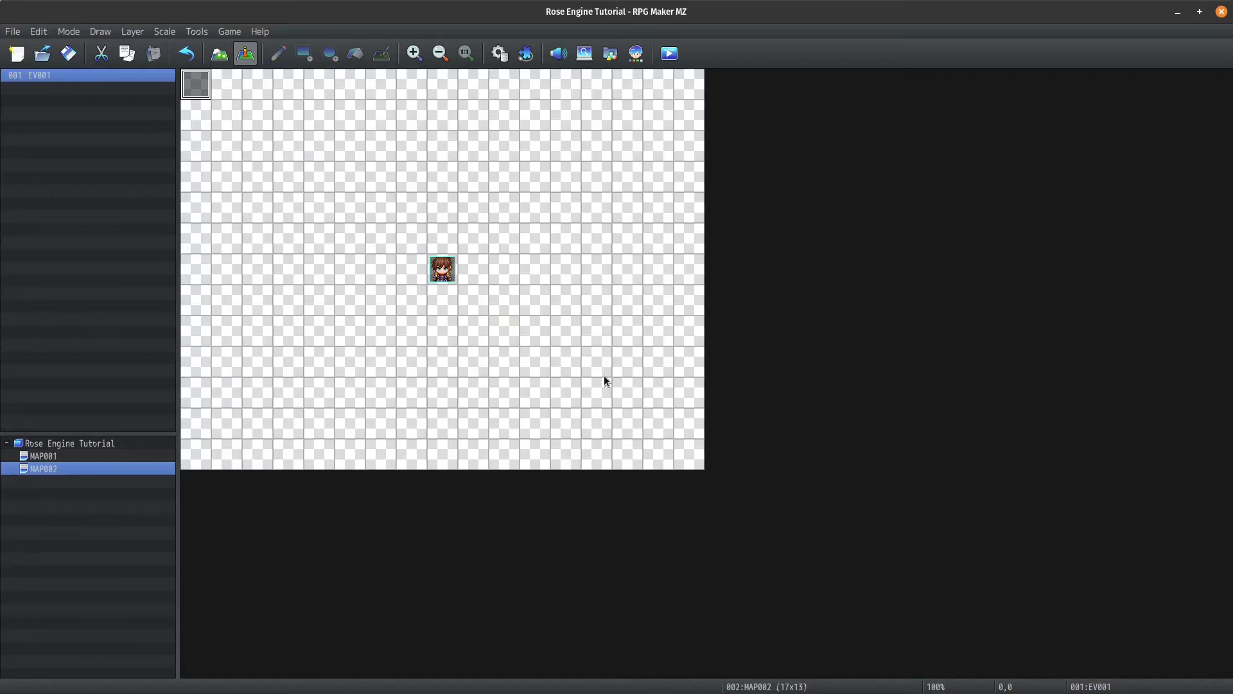
Step: Turn off the RoseEngine_MapEditor plugin in the project's plugin list
click(667, 58)
key(alt+Tab)
click(525, 53)
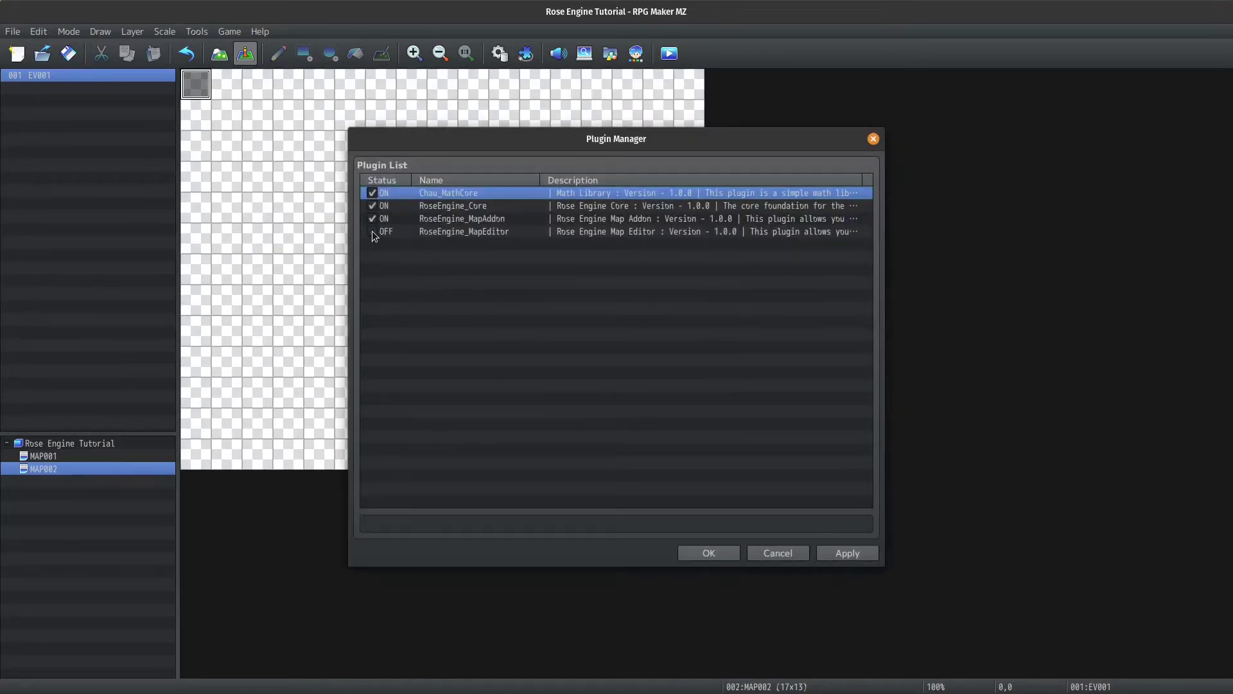
click(691, 553)
Step: Close the running game window and start a new game in a fresh playtest
key(alt+Tab)
key(alt+F4)
key(ctrl+r)
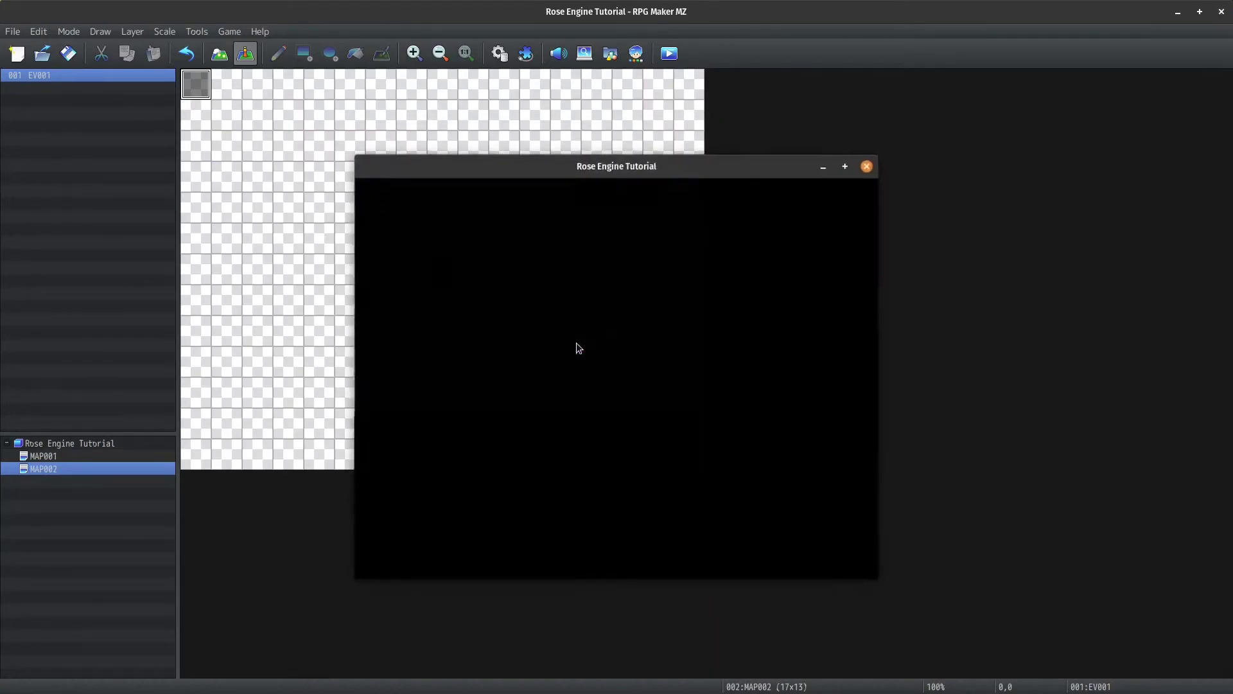
key(Return)
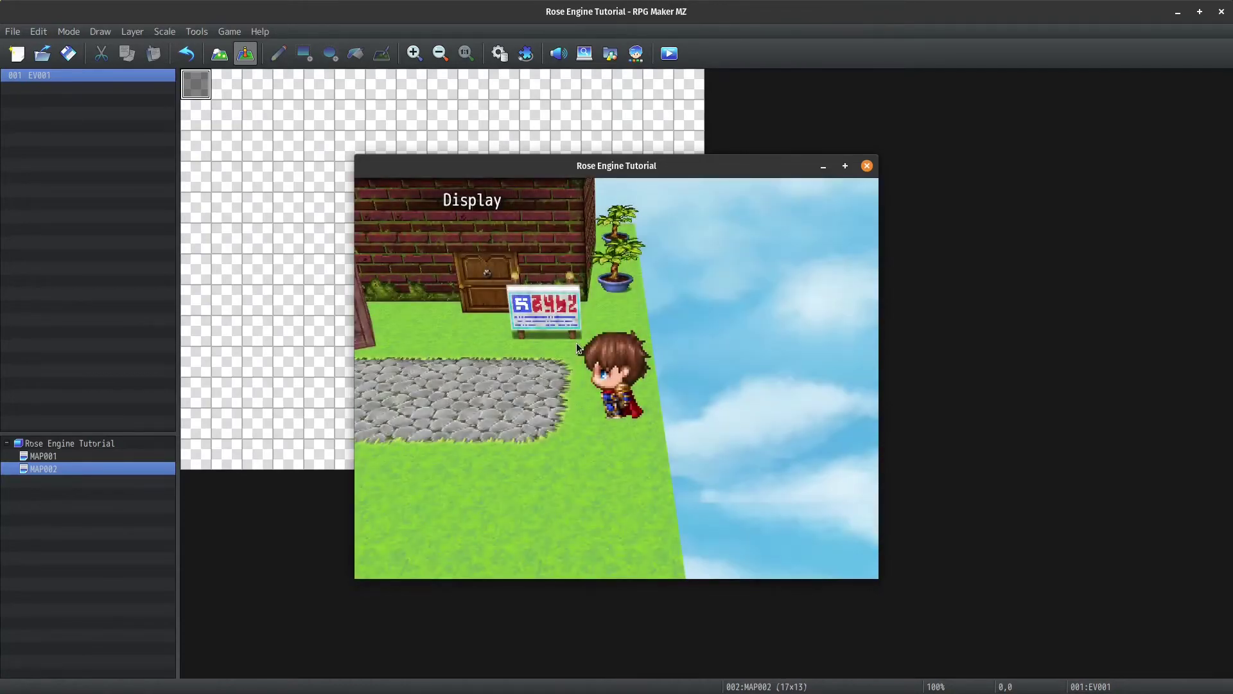
Step: Rotate and tilt the playtest camera around the player to check the yaw and pitch limits
click(665, 316)
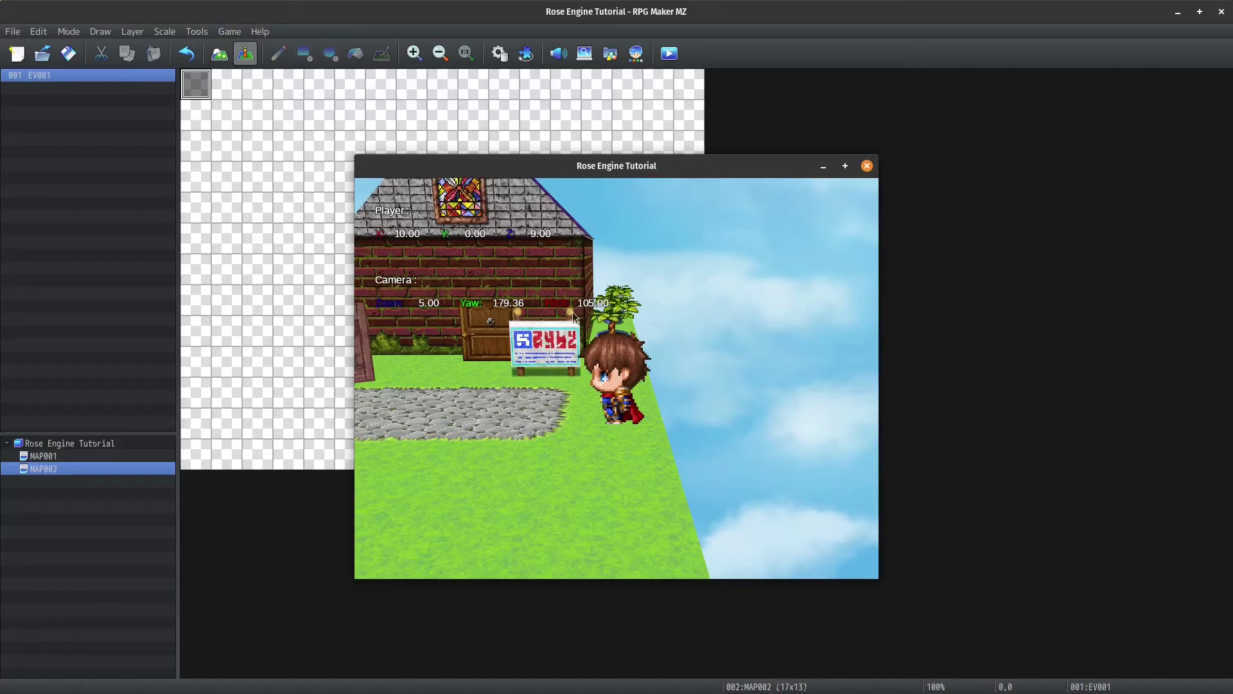
key(q)
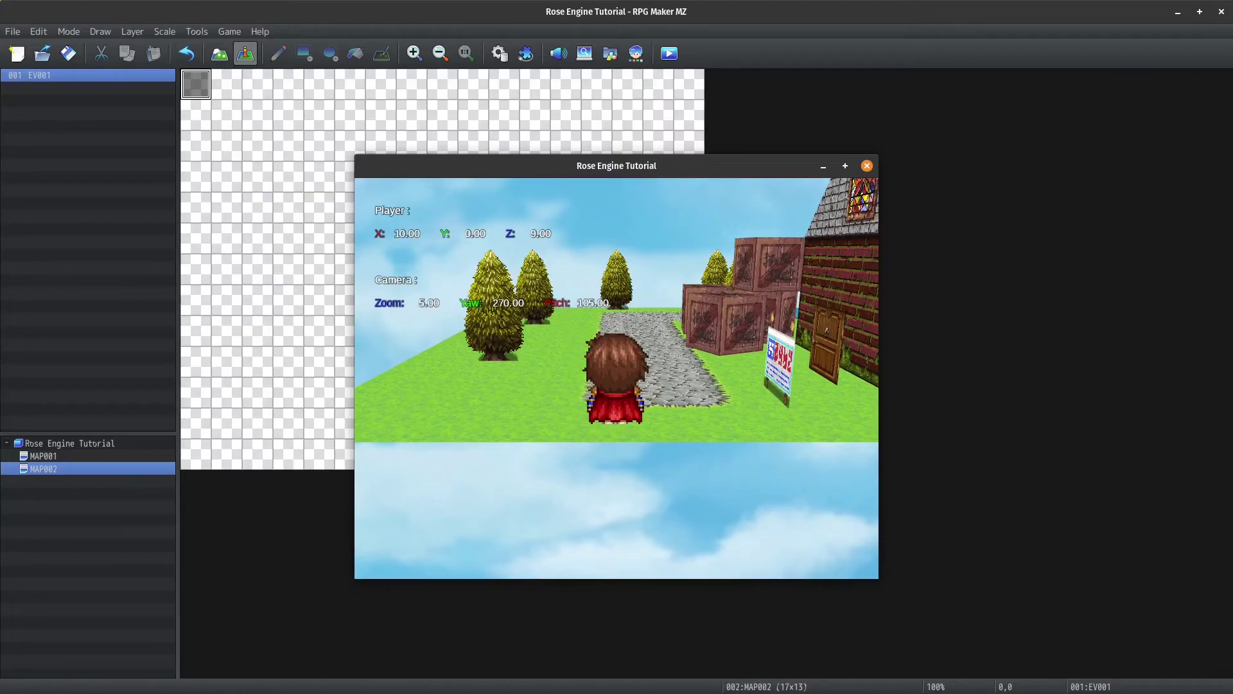
key(Page_Up)
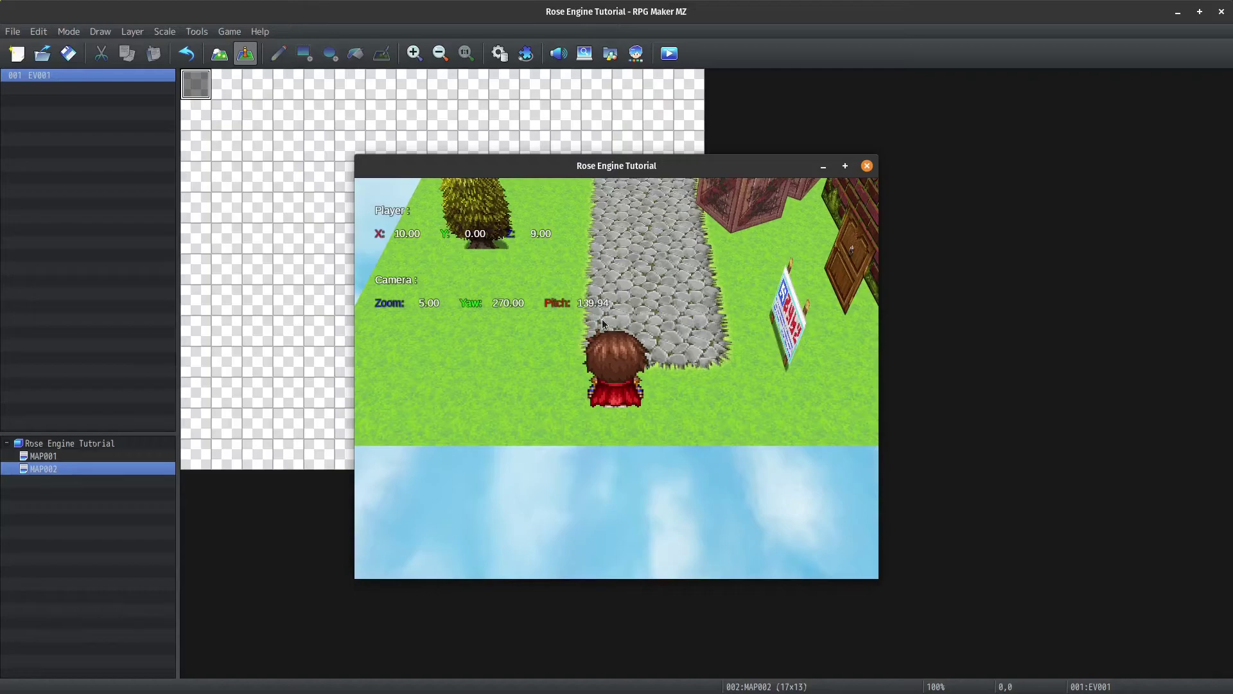
key(e)
key(e)
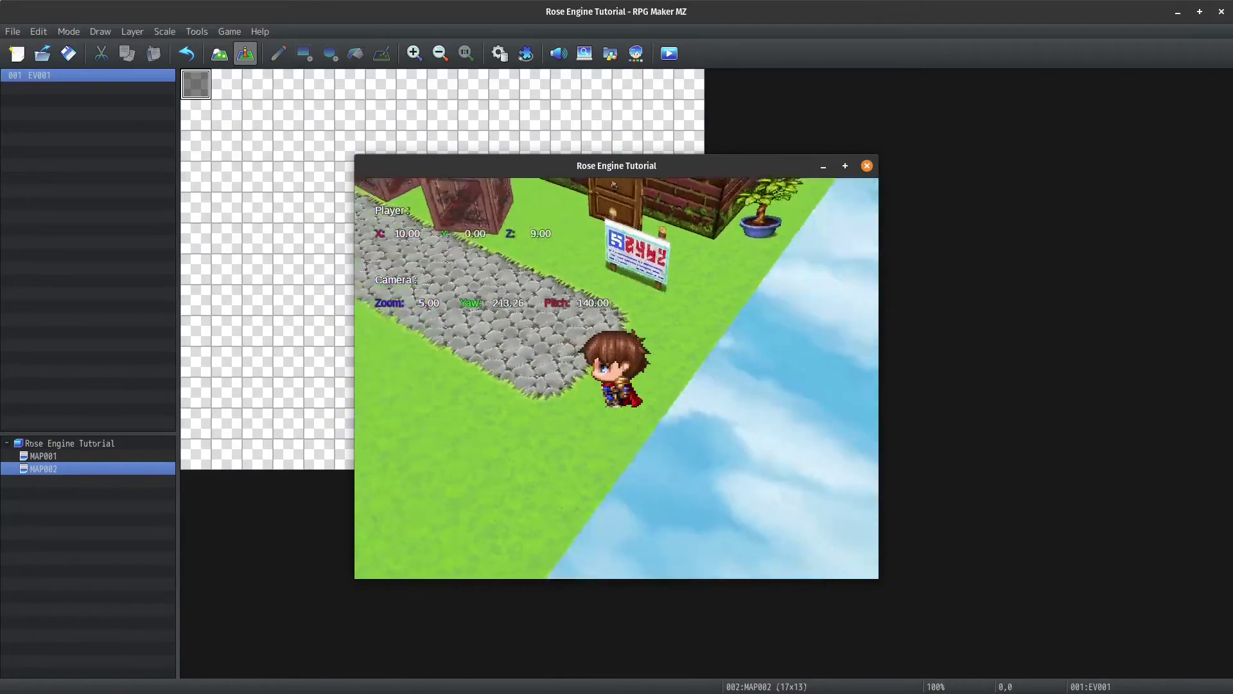
key(Page_Down)
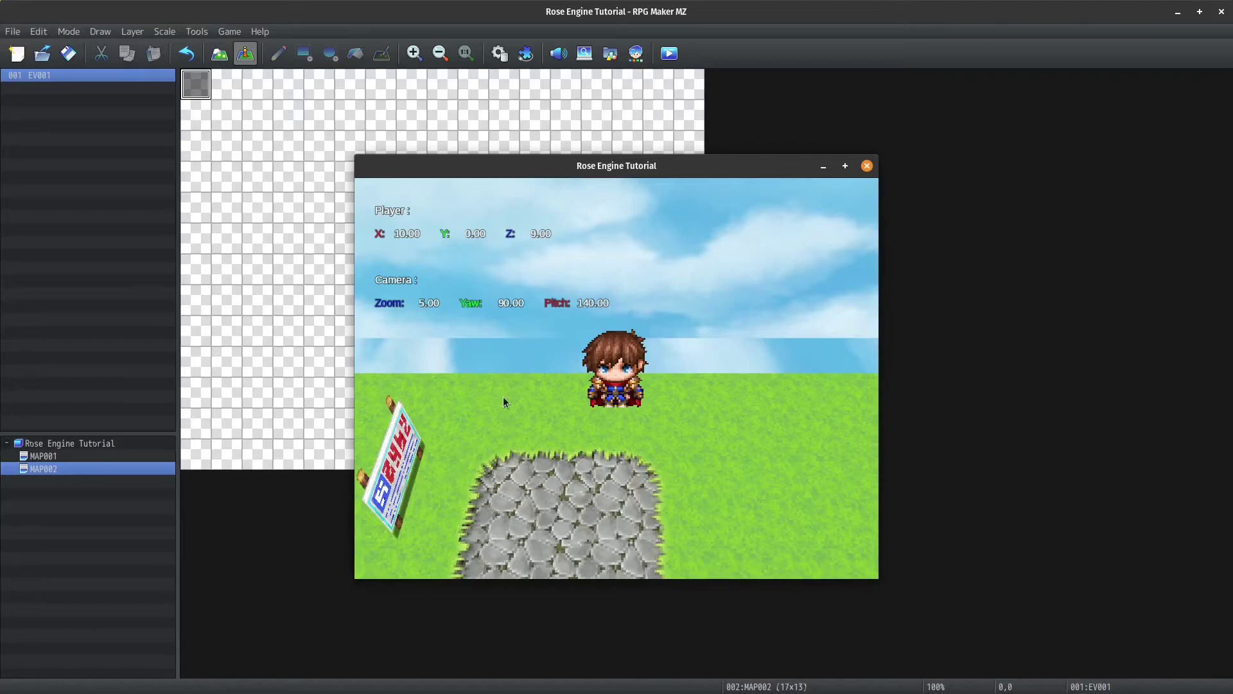
Step: Zoom the playtest camera fully in and out to check the zoom limits, and turn it back toward the house front
scroll(616, 412, up, 1)
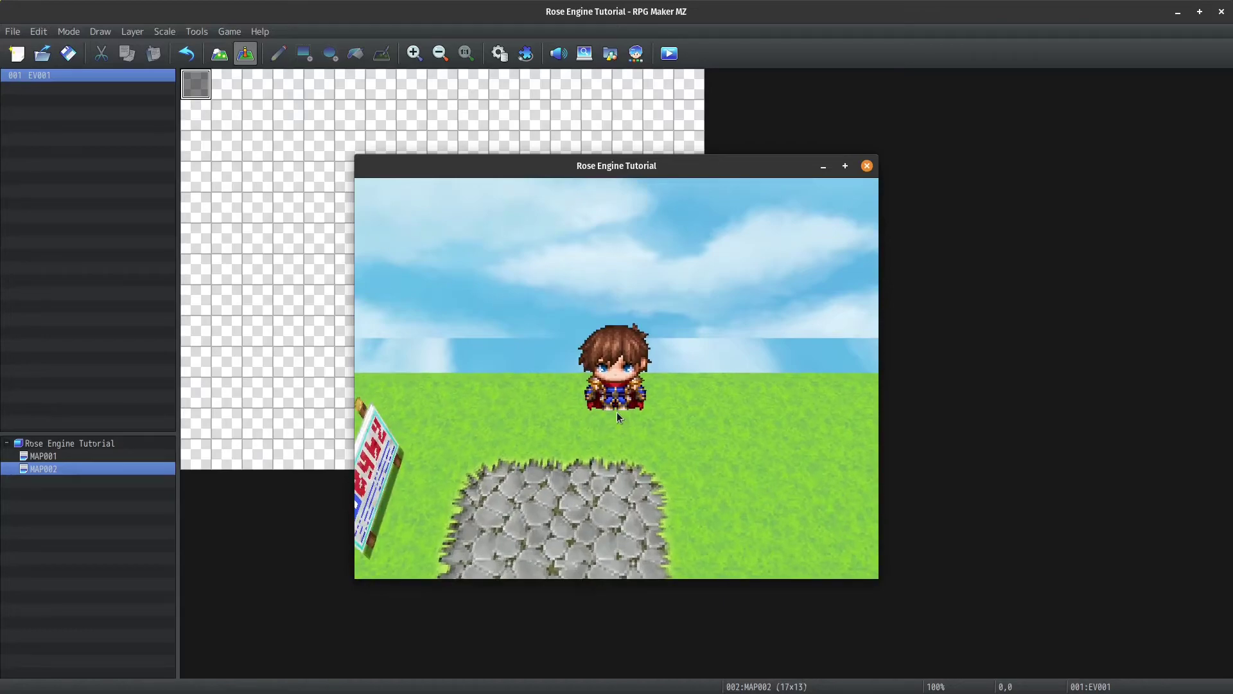
scroll(616, 411, up, 1)
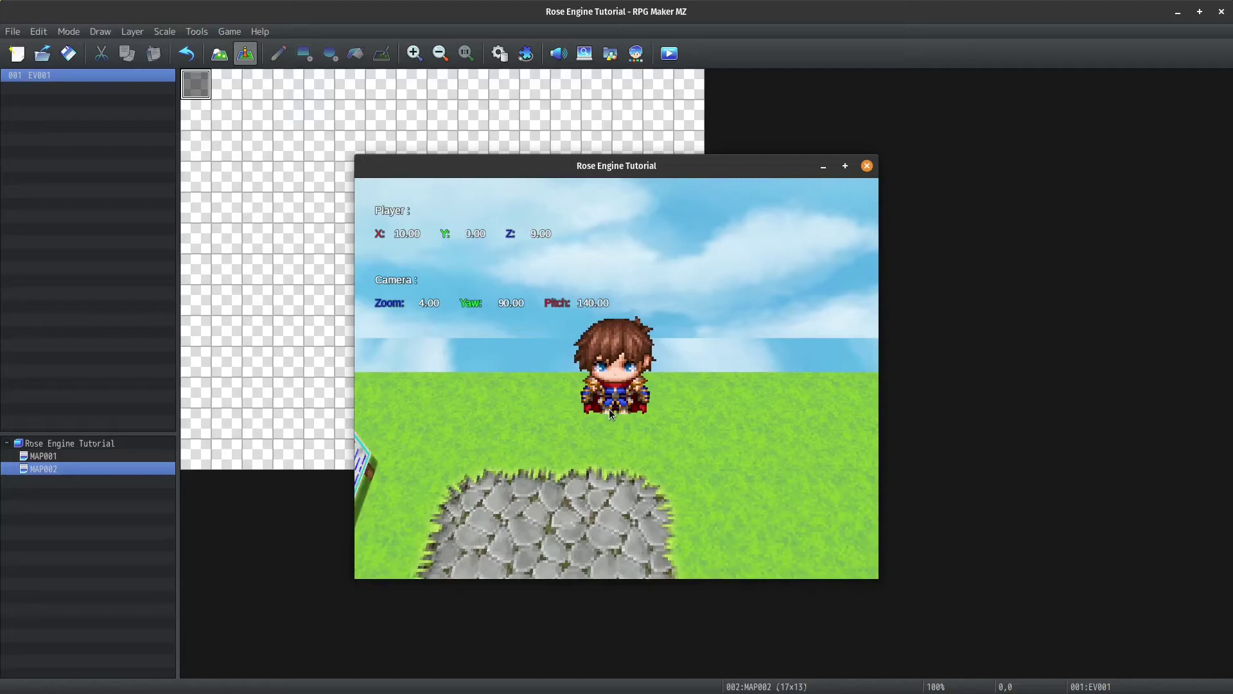
scroll(608, 410, down, 1)
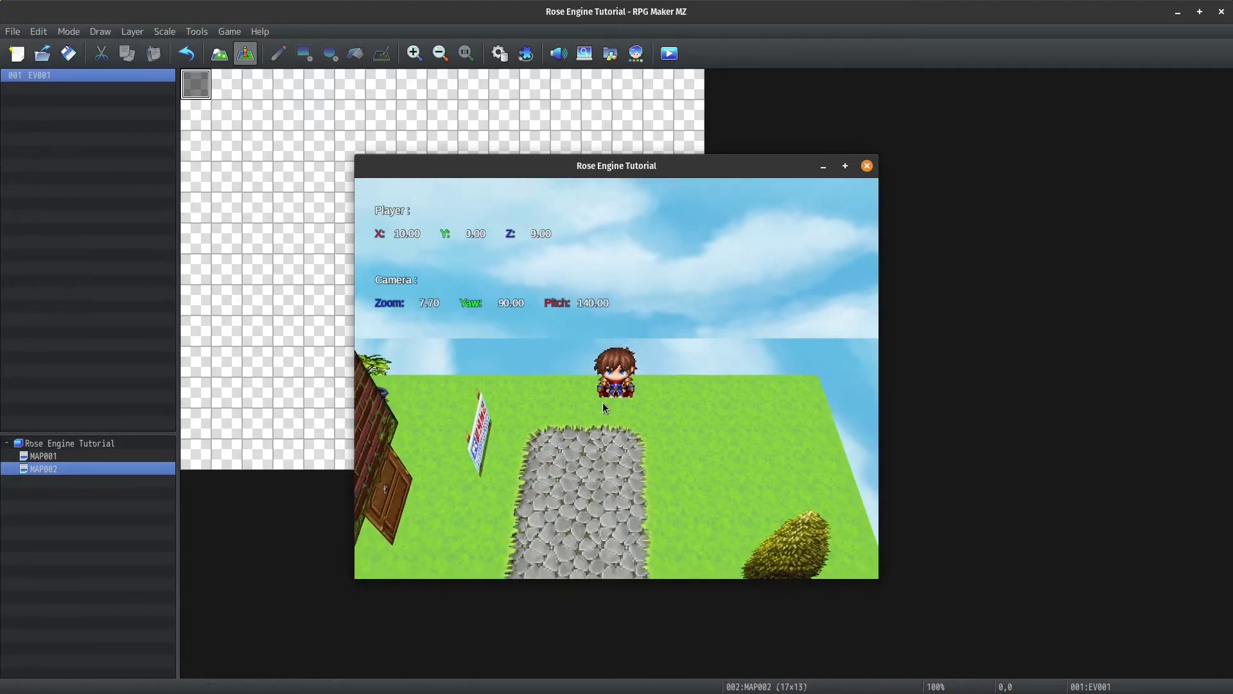
middle_drag(666, 449, 546, 475)
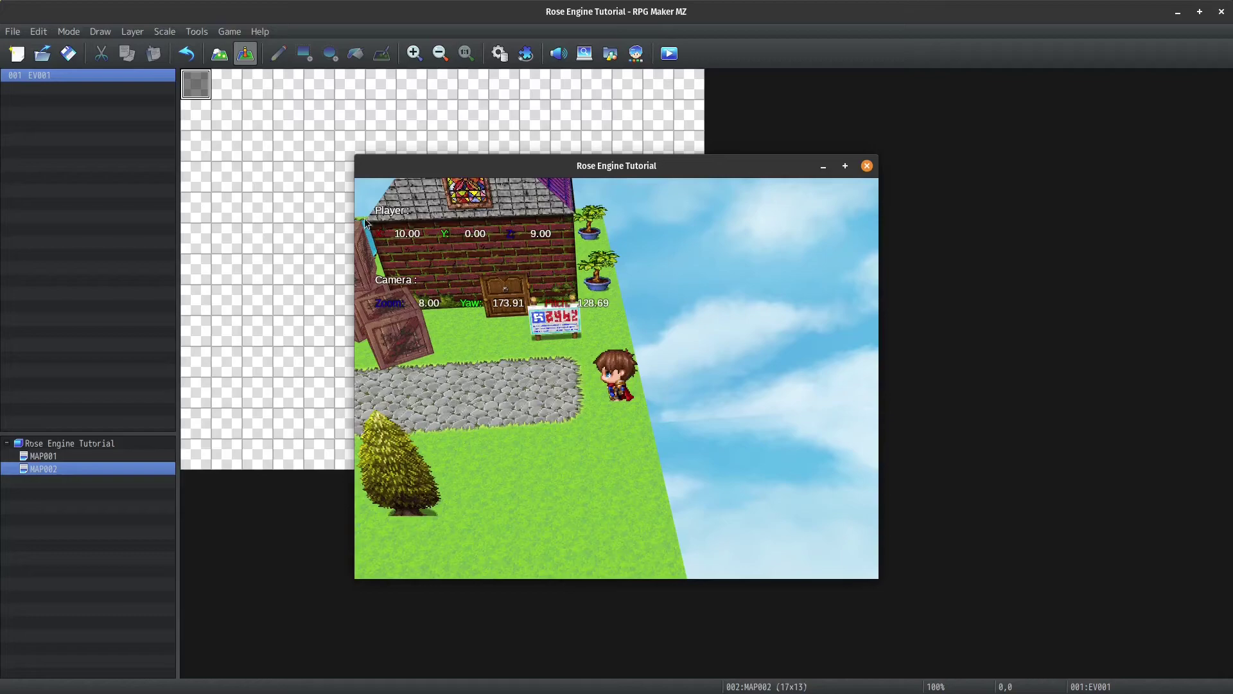
Step: Walk the player up to the house door and interact with it to test the door event
key(Left)
key(Up)
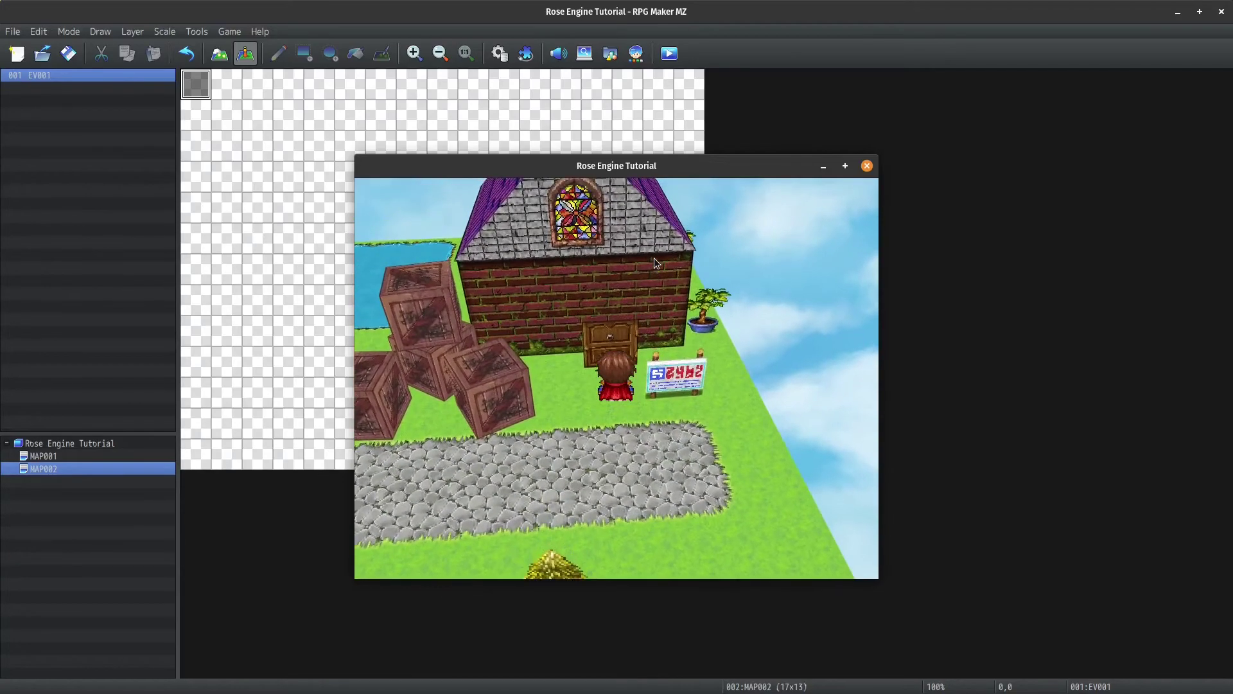
key(Return)
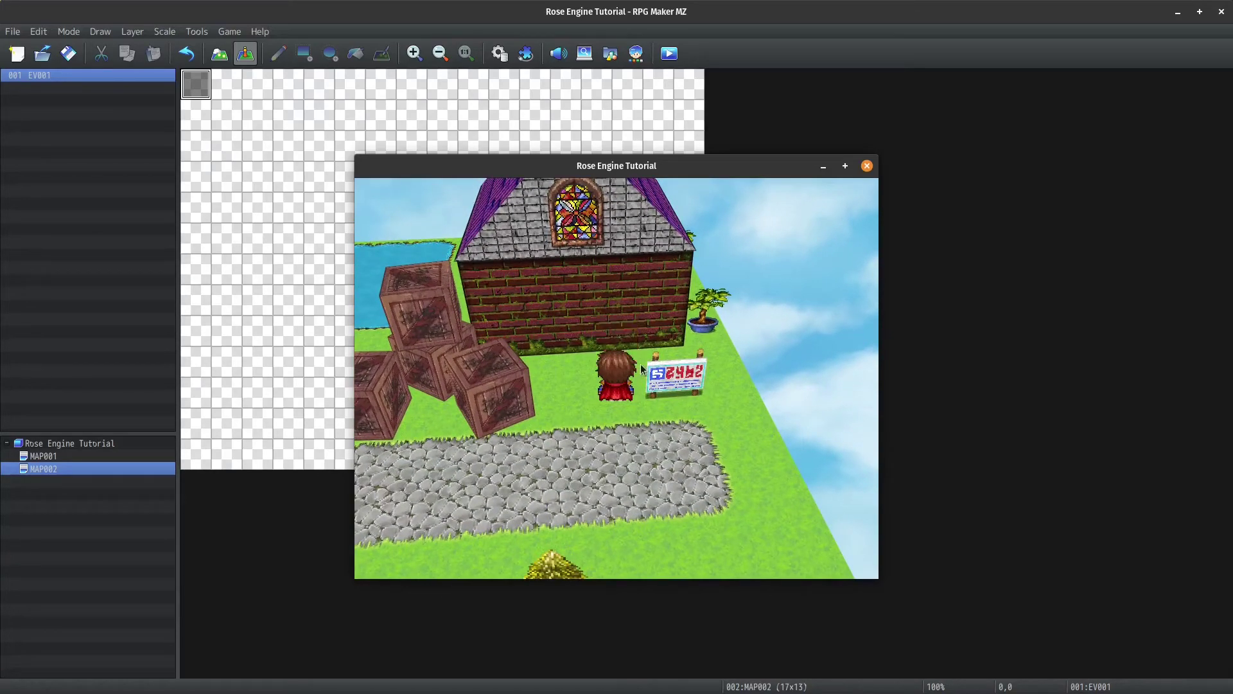
Step: Turn the playtest camera to look along the house front and walk the player toward the crates
middle_drag(621, 320, 513, 354)
key(Down)
key(Left)
key(Up)
key(Down)
key(Right)
key(Up)
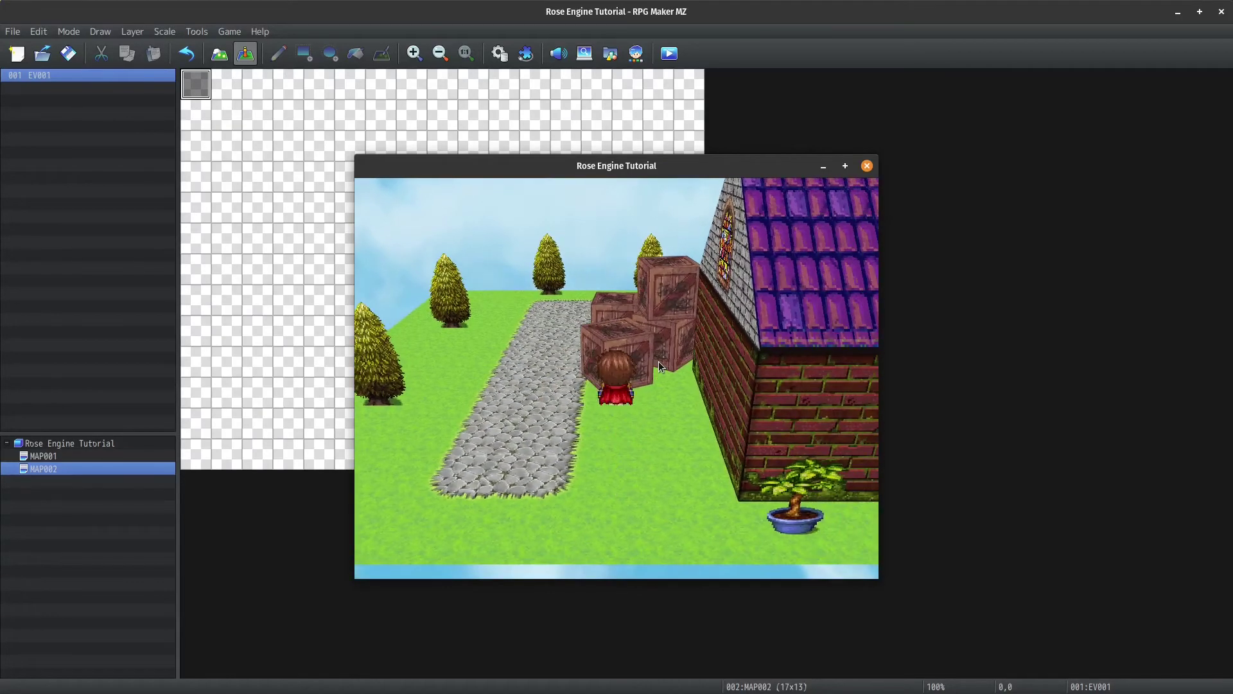
key(Right)
key(Up)
Step: Rotate the camera back toward the house front and walk the player into the gap between the crates
middle_drag(578, 354, 652, 337)
key(Down)
key(Left)
key(Up)
key(Down)
key(Left)
key(Up)
key(Right)
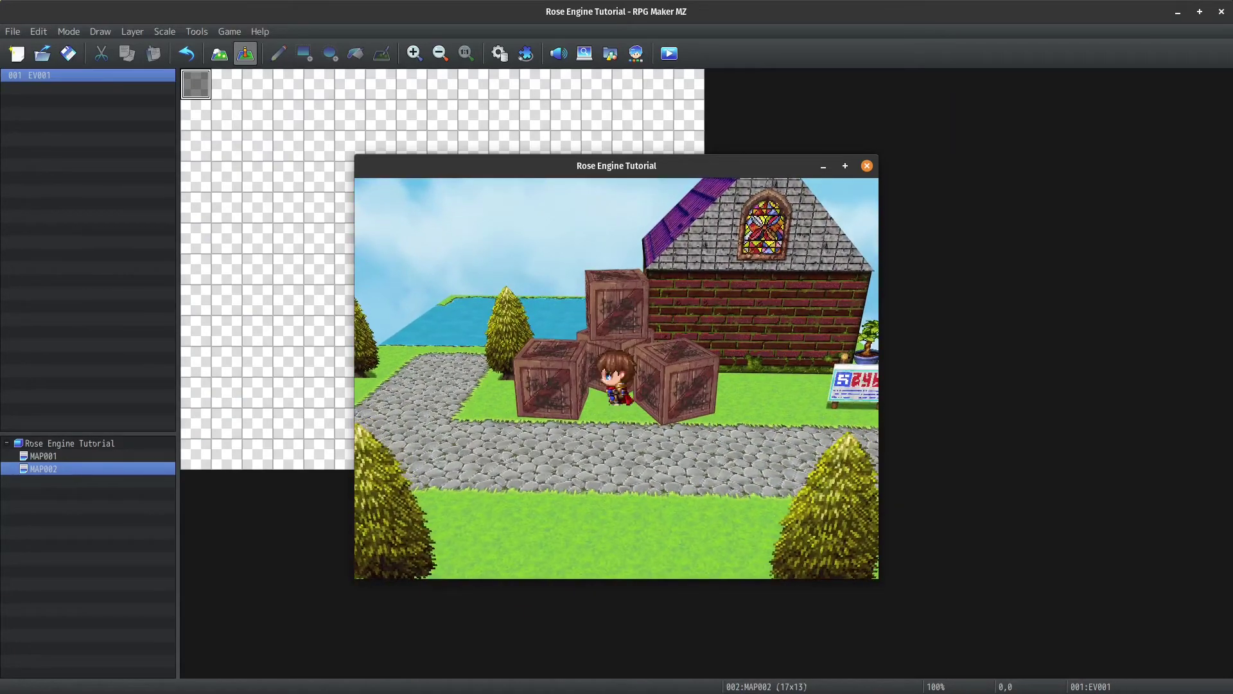
Step: Walk the player onto the stone path beside the crates and zoom the camera in close and back out
key(Down)
key(Left)
key(Up)
key(Left)
scroll(617, 378, up, 5)
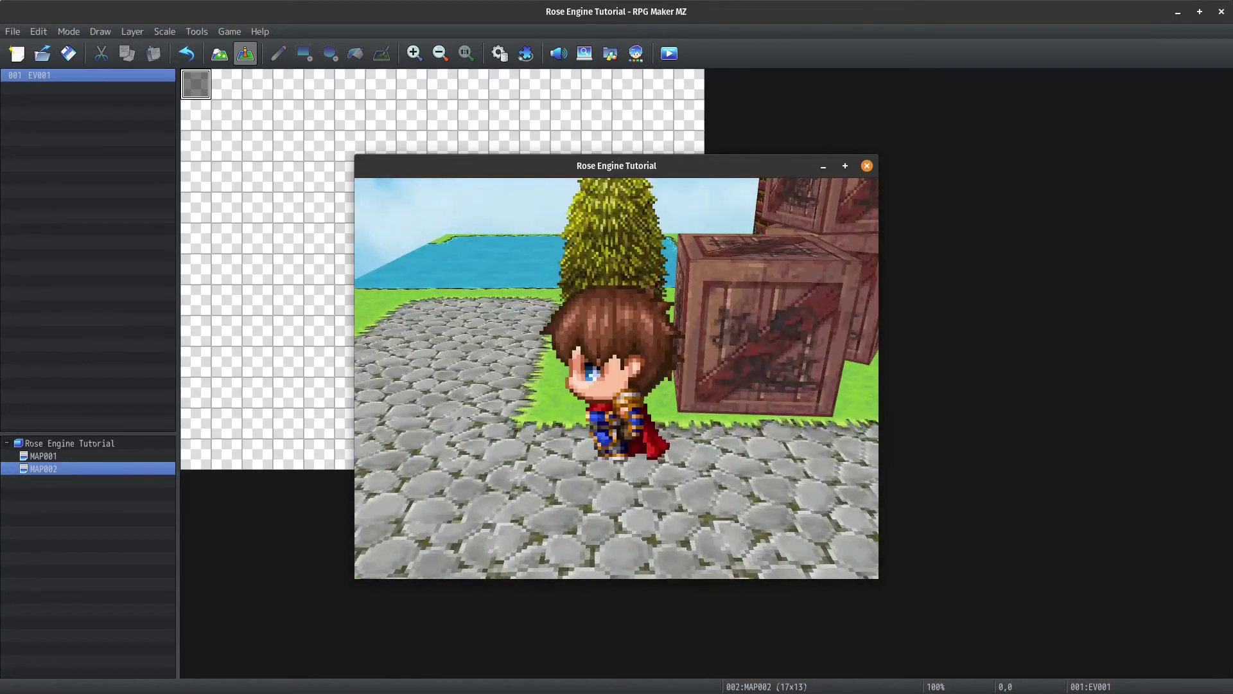
scroll(616, 378, down, 5)
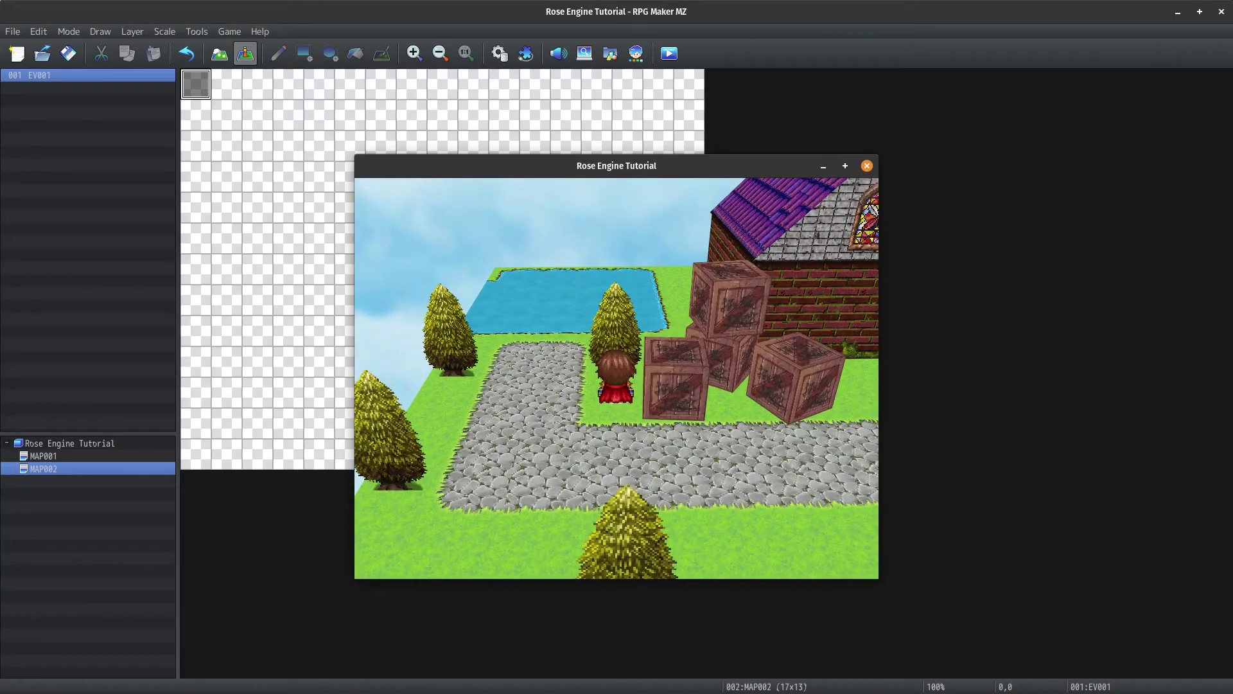
Step: Walk the player across the stone path toward the trees at the map's edge and turn the camera to face them
key(Left)
key(Up)
key(Left)
key(Up)
key(Left)
key(Down)
key(q)
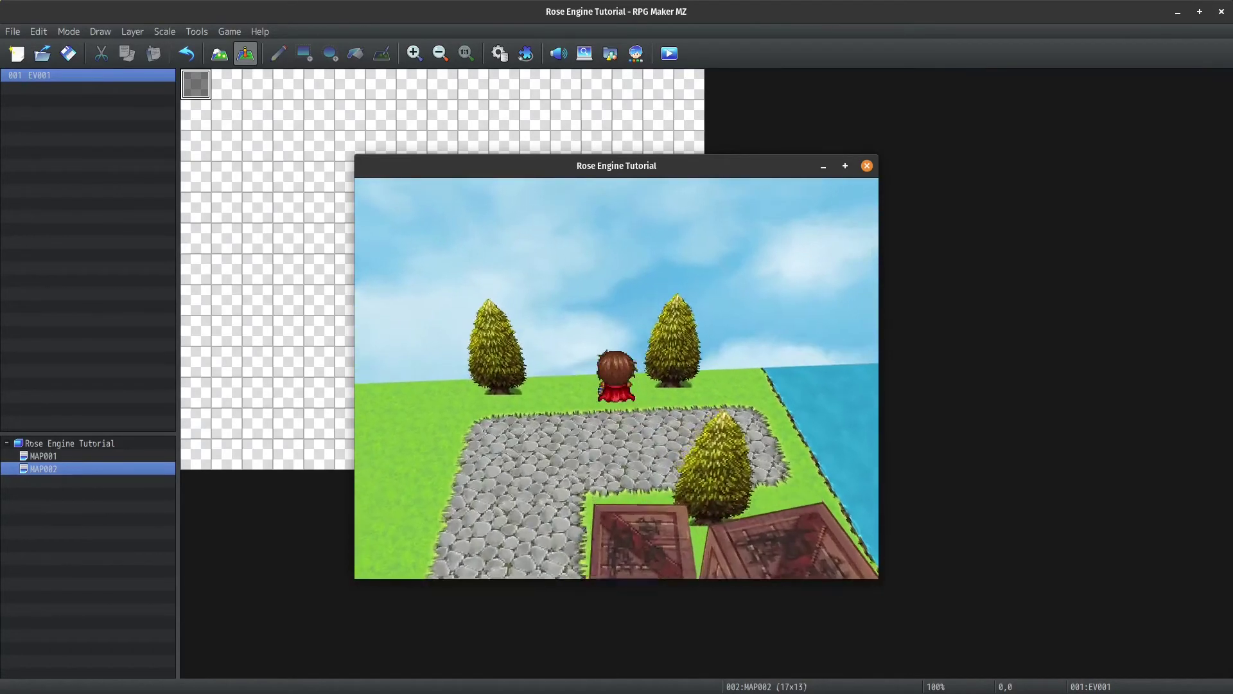
Step: Walk the player along the grass edge past the trees to the map's corner
key(Left)
key(Down)
key(Left)
key(Left)
key(Up)
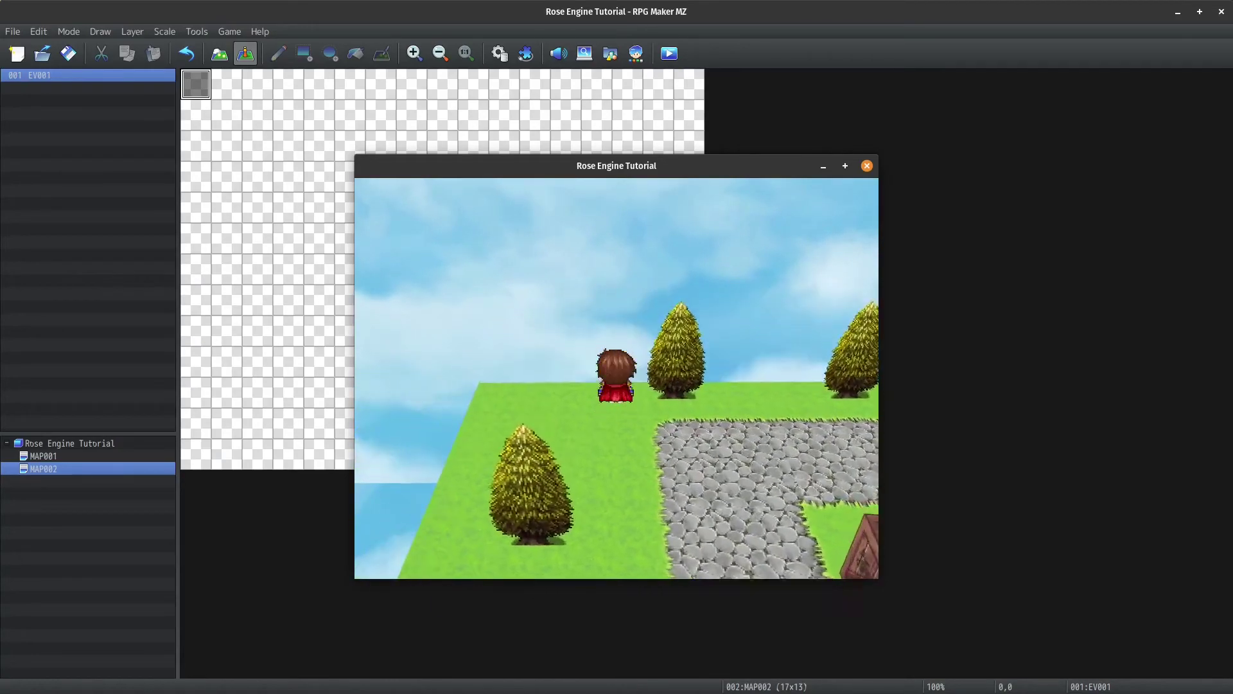
Step: Bring the camera to a close-up of the player, pull it back out, and walk along the path in front of the crates
key(e)
key(Right)
key(Down)
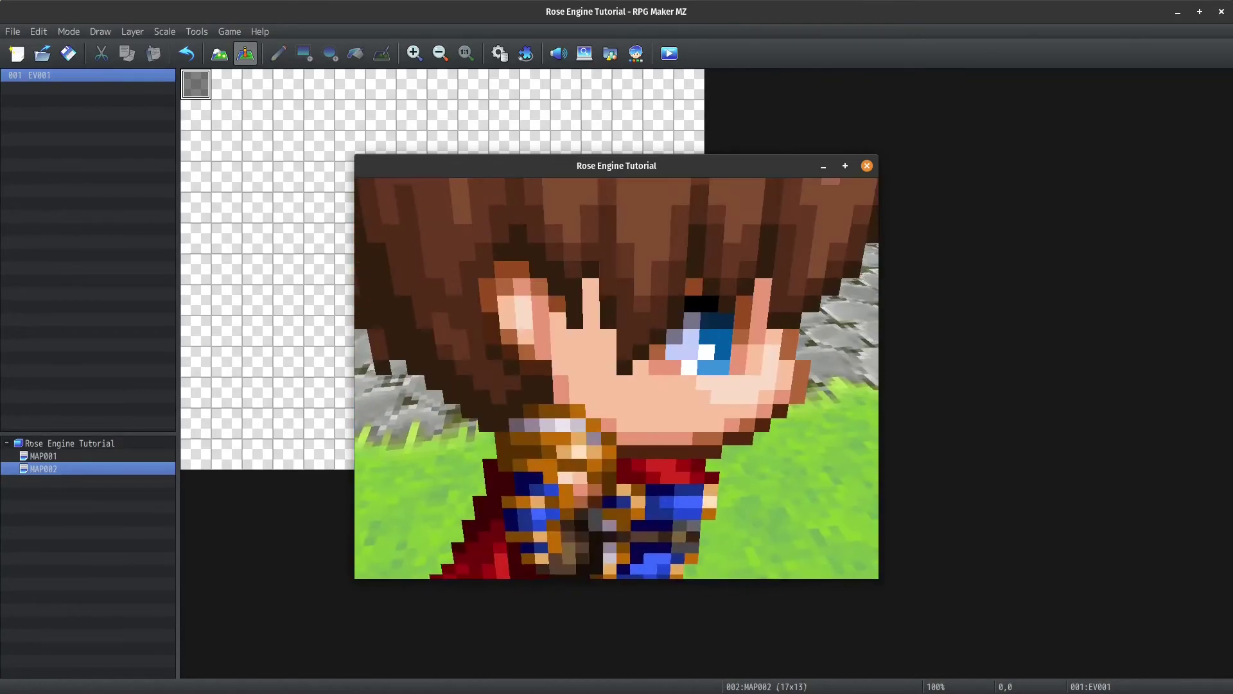
key(q)
key(Left)
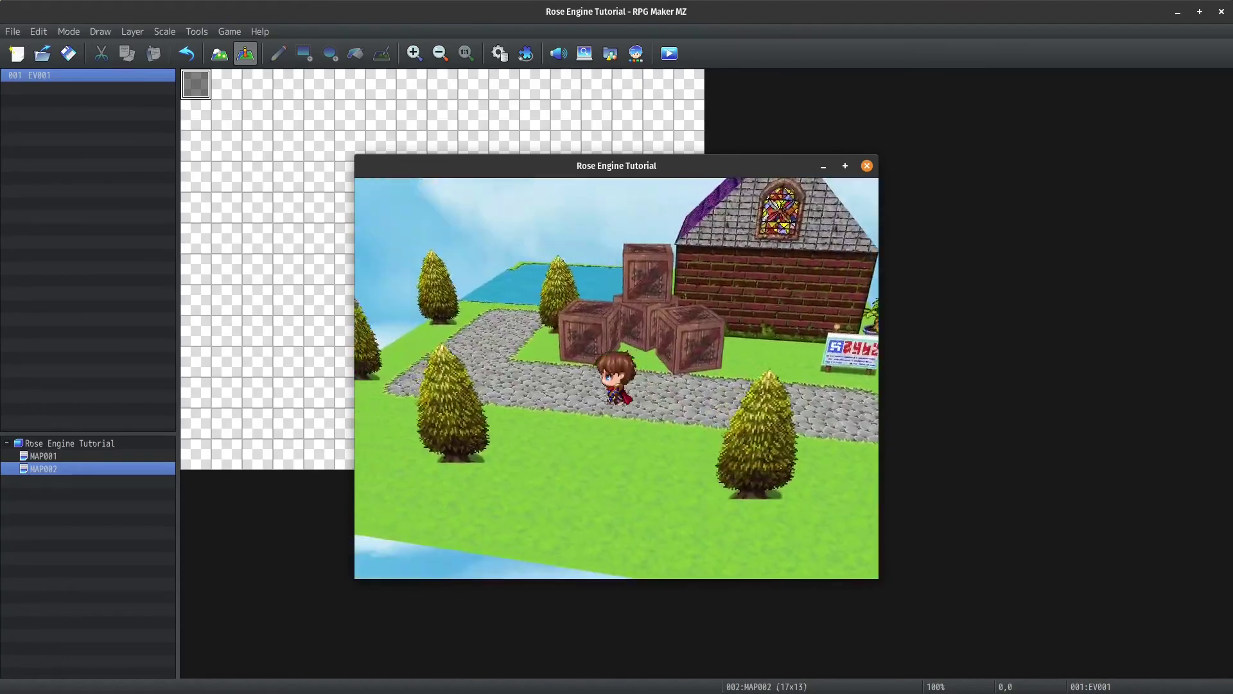
Step: Walk the player around the crates onto the grass strip between the pond and the house's brick wall
key(Up)
key(Left)
key(Up)
key(Right)
key(Up)
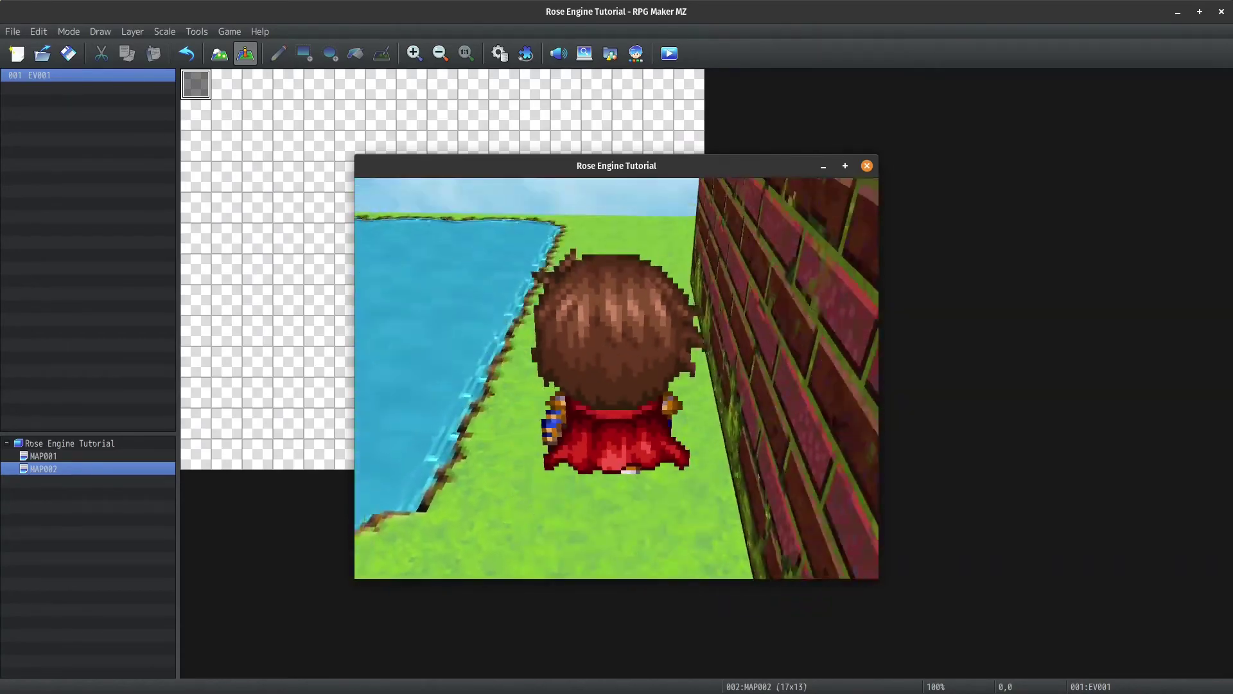